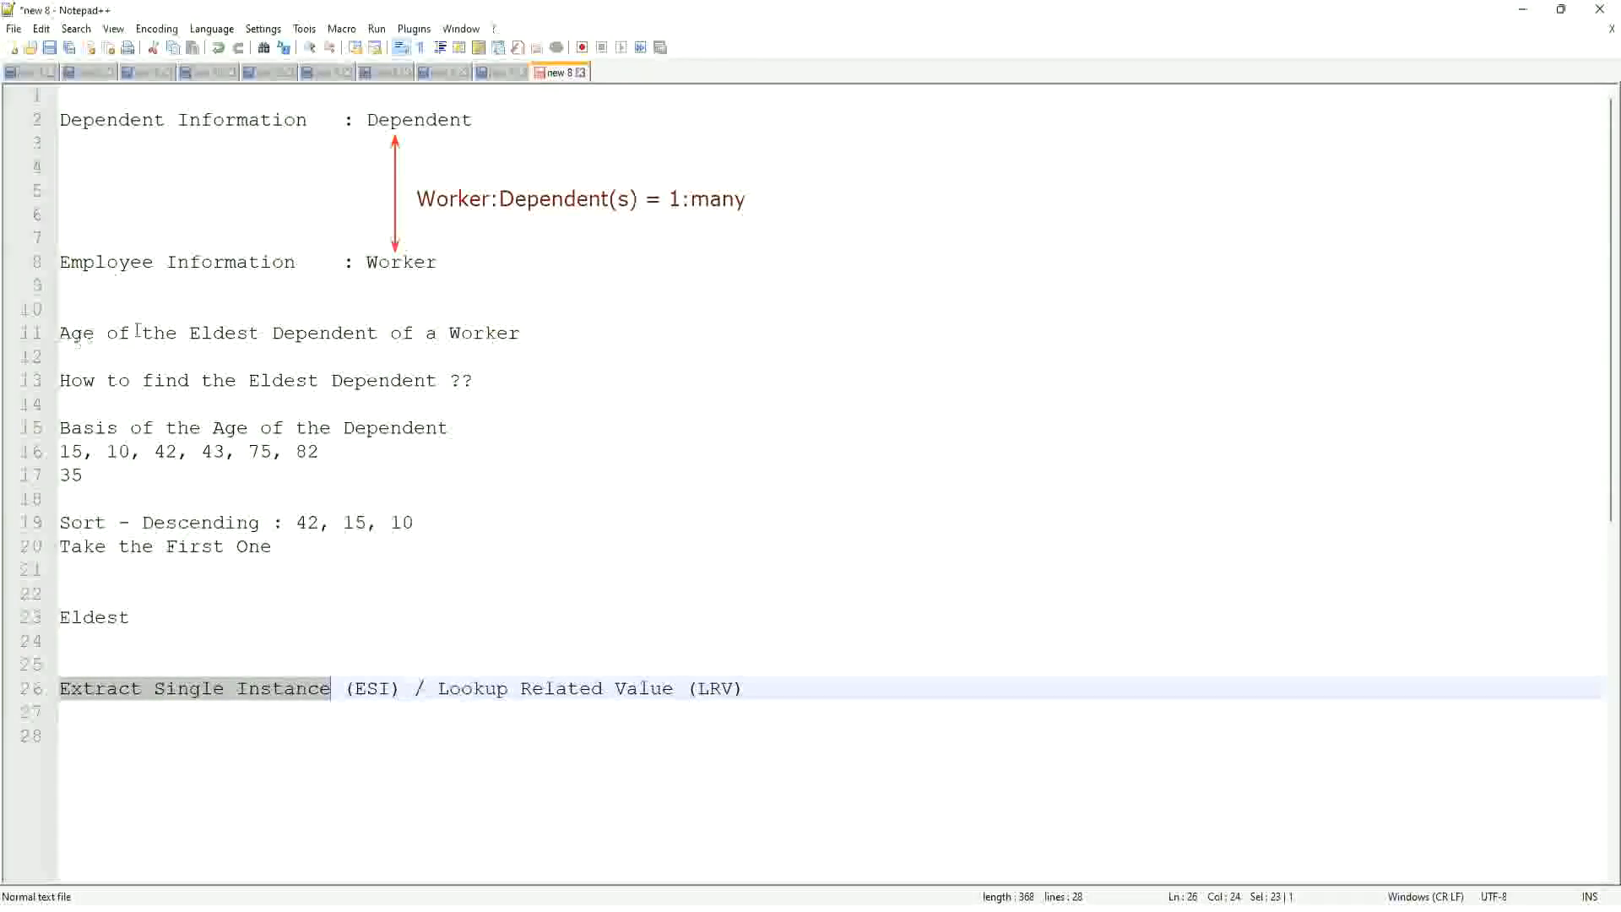
Step: Switch to Workday and start a proxy session acting as the Chief Human Resources Officer
click(535, 332)
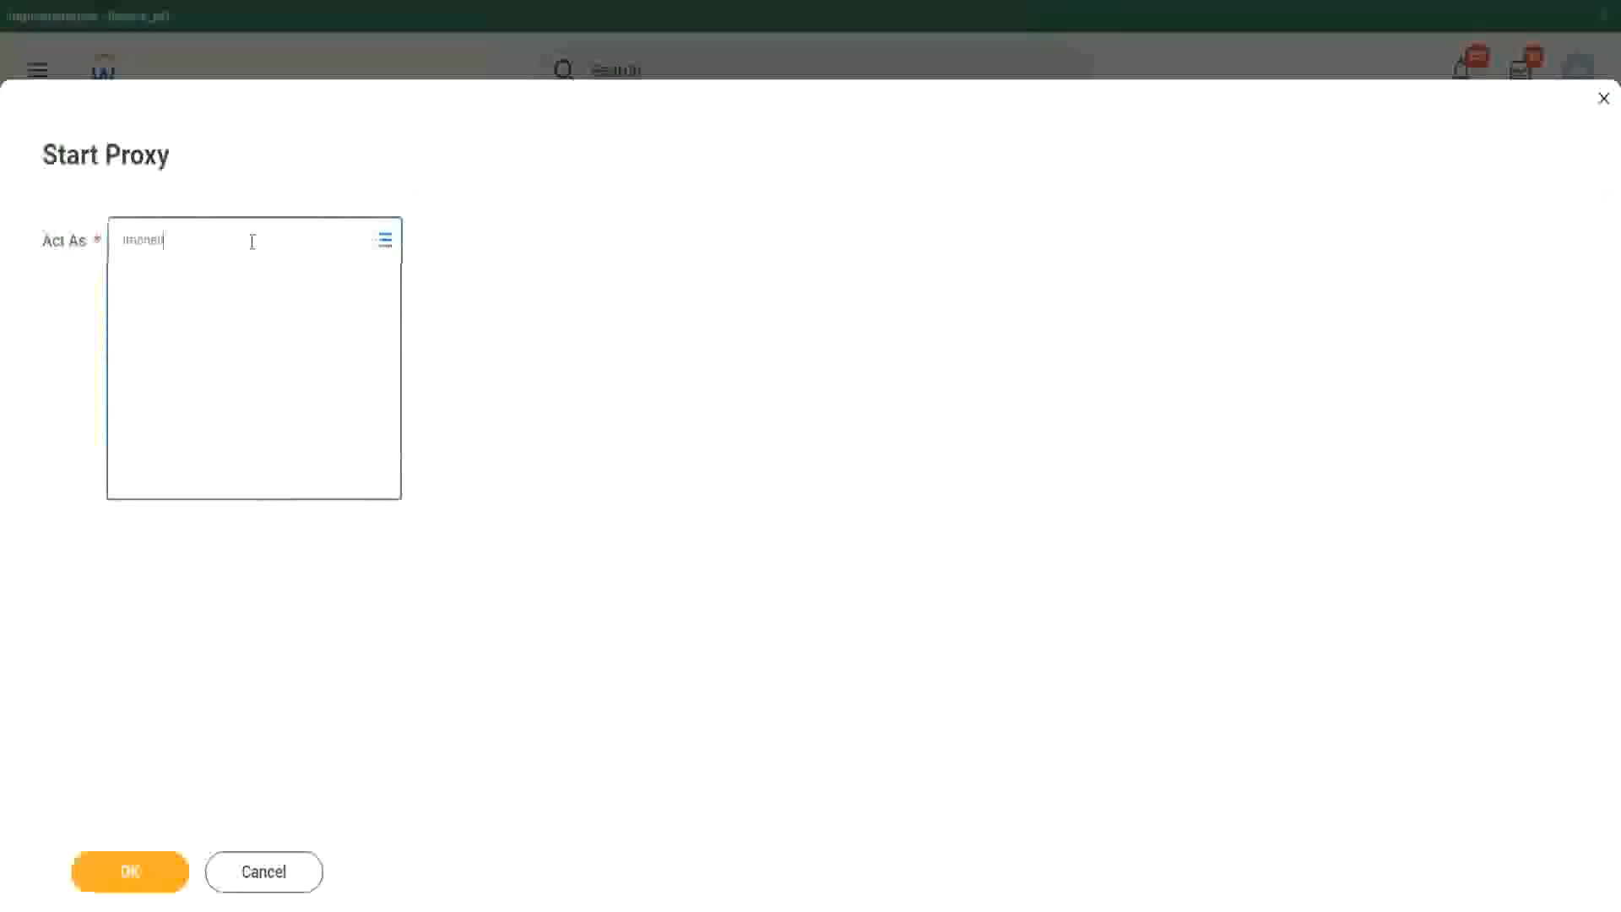
click(279, 293)
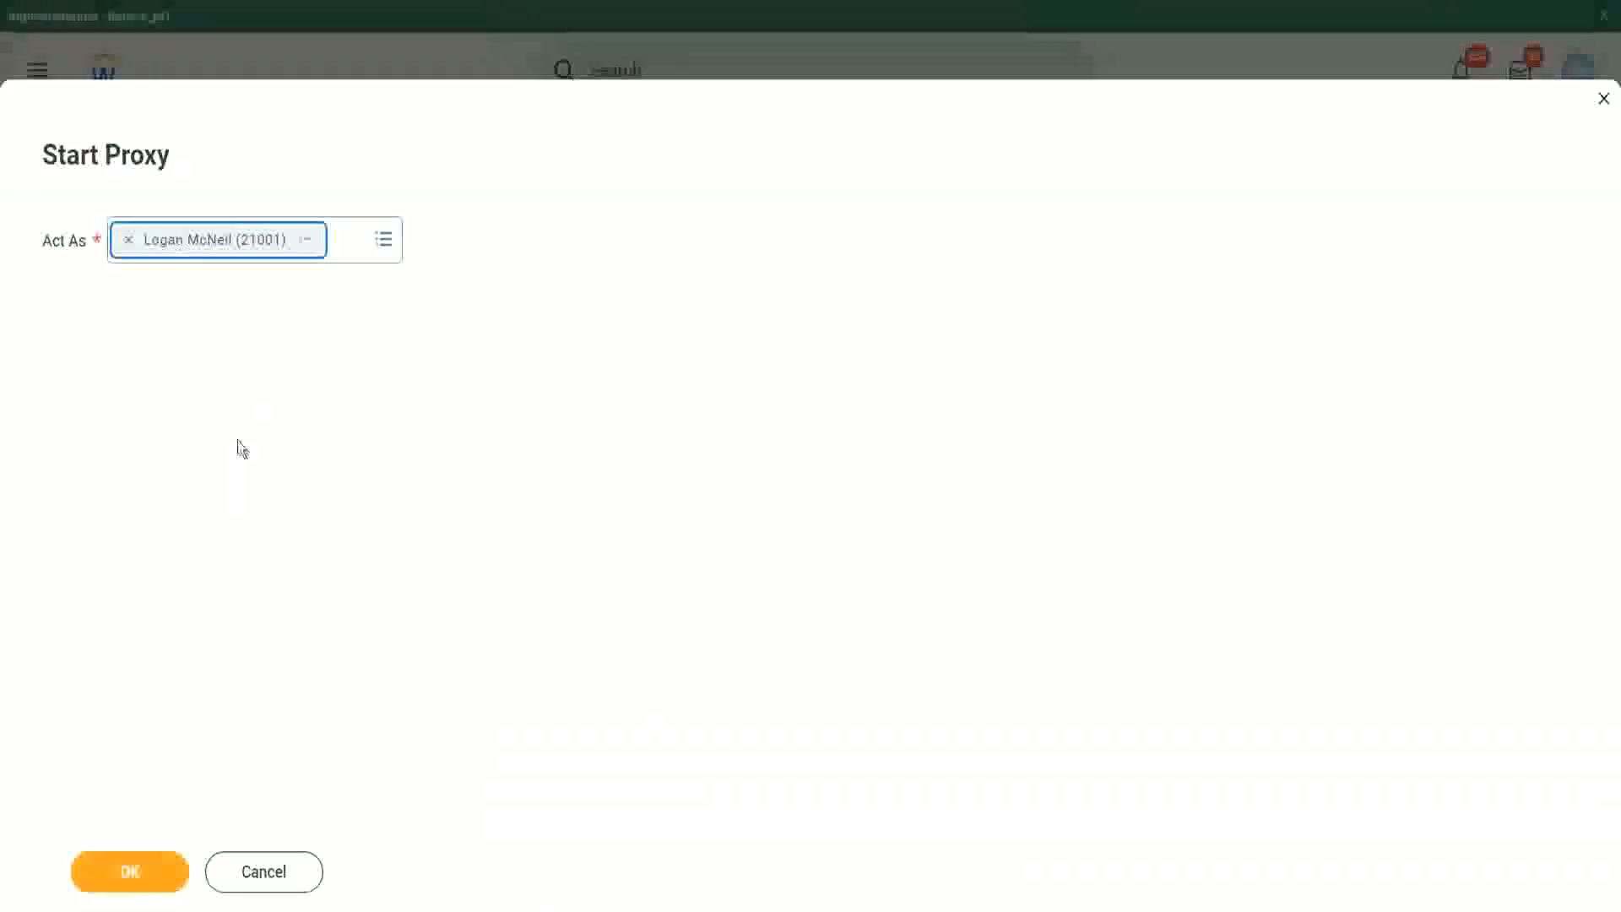
click(135, 882)
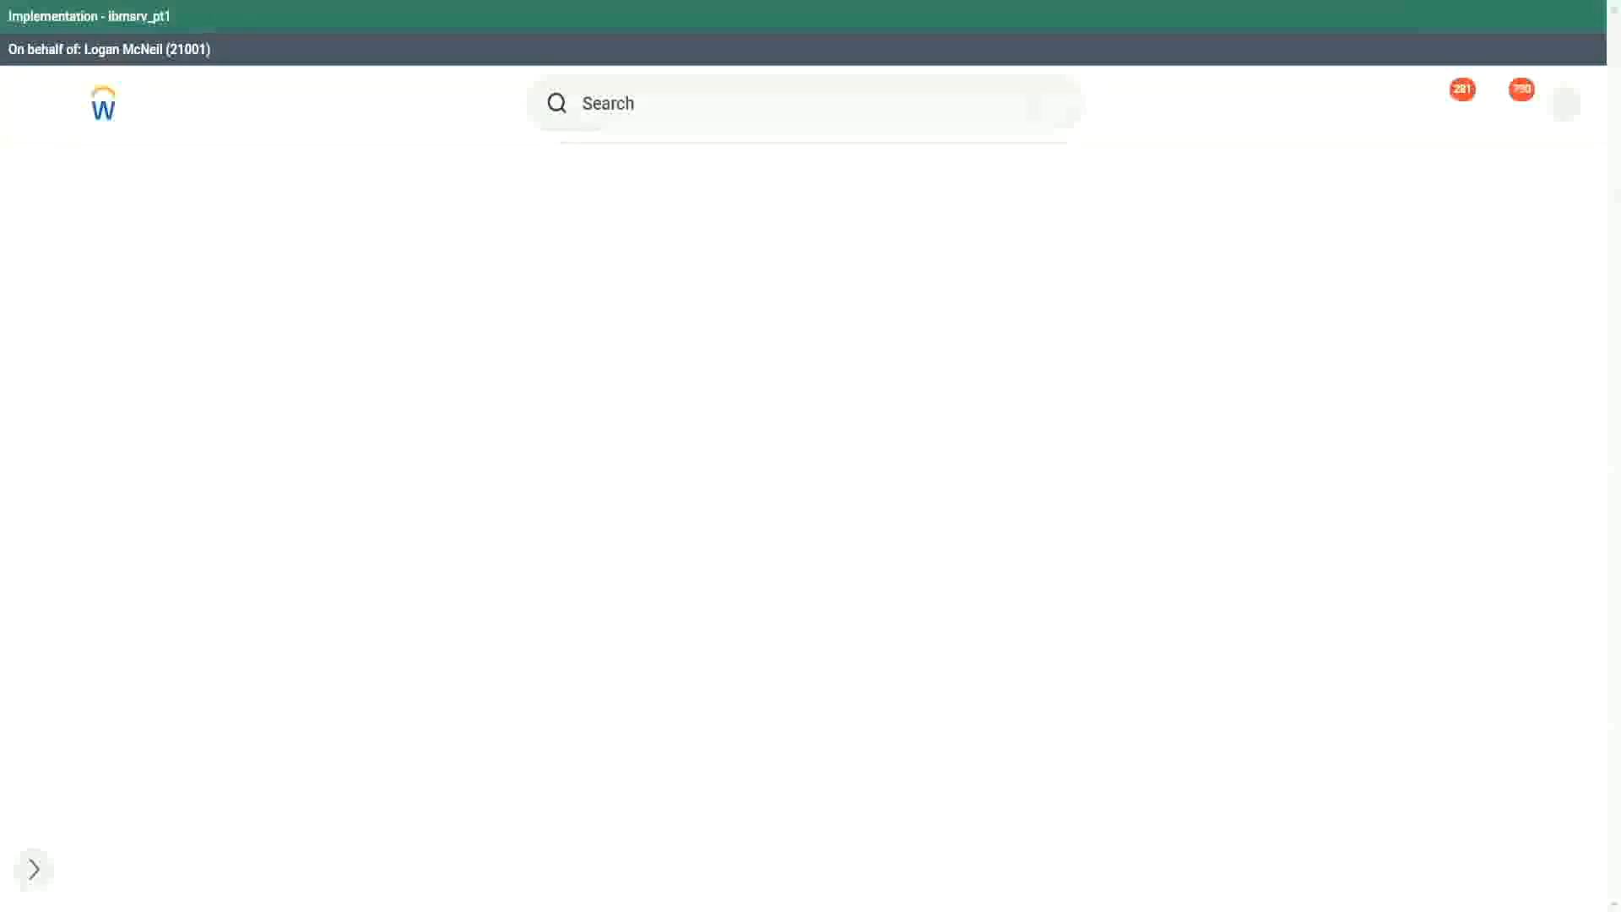
Step: Search for "rd: ww", open the WW Base Pay Details report definition, and review its worker and dependent columns
click(644, 105)
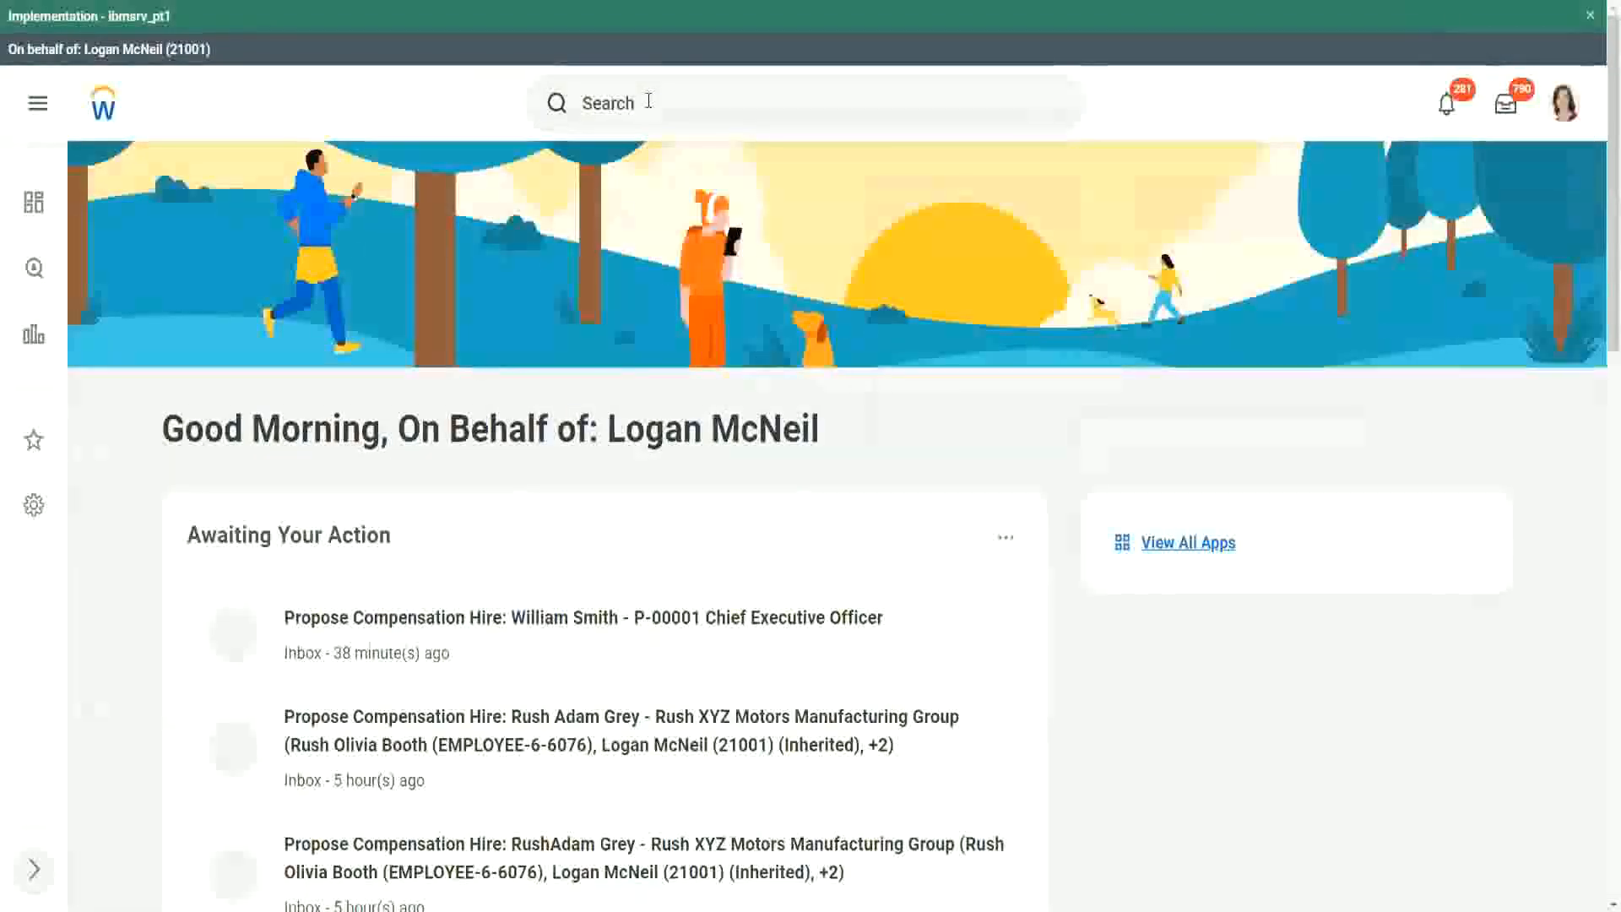
scroll(651, 106, down, 9)
scroll(608, 113, up, 9)
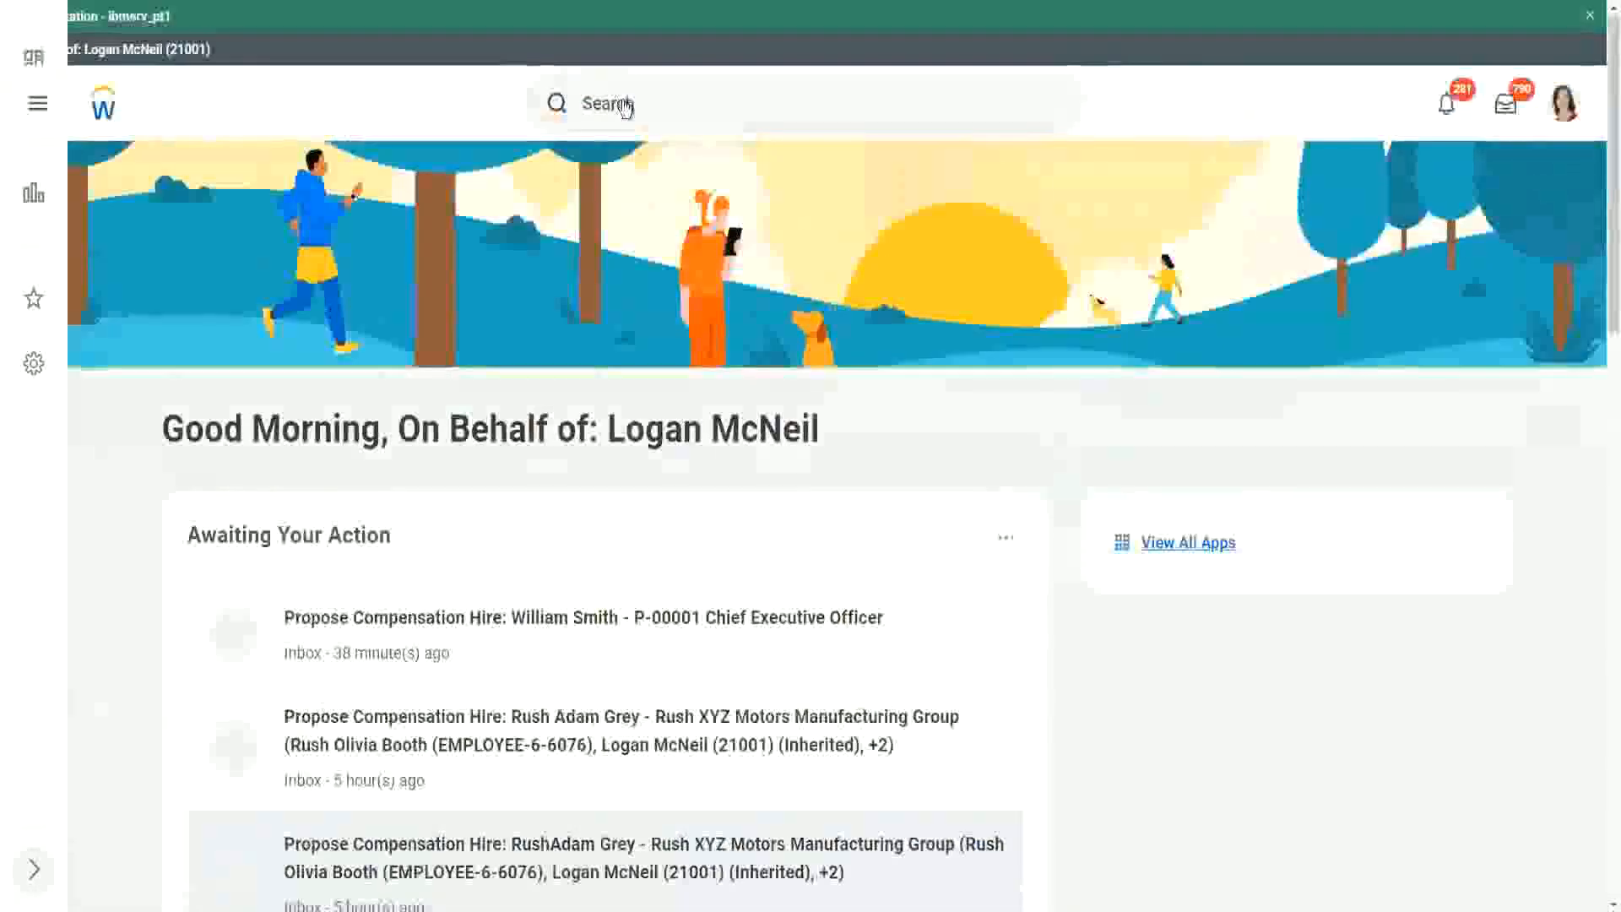
click(672, 103)
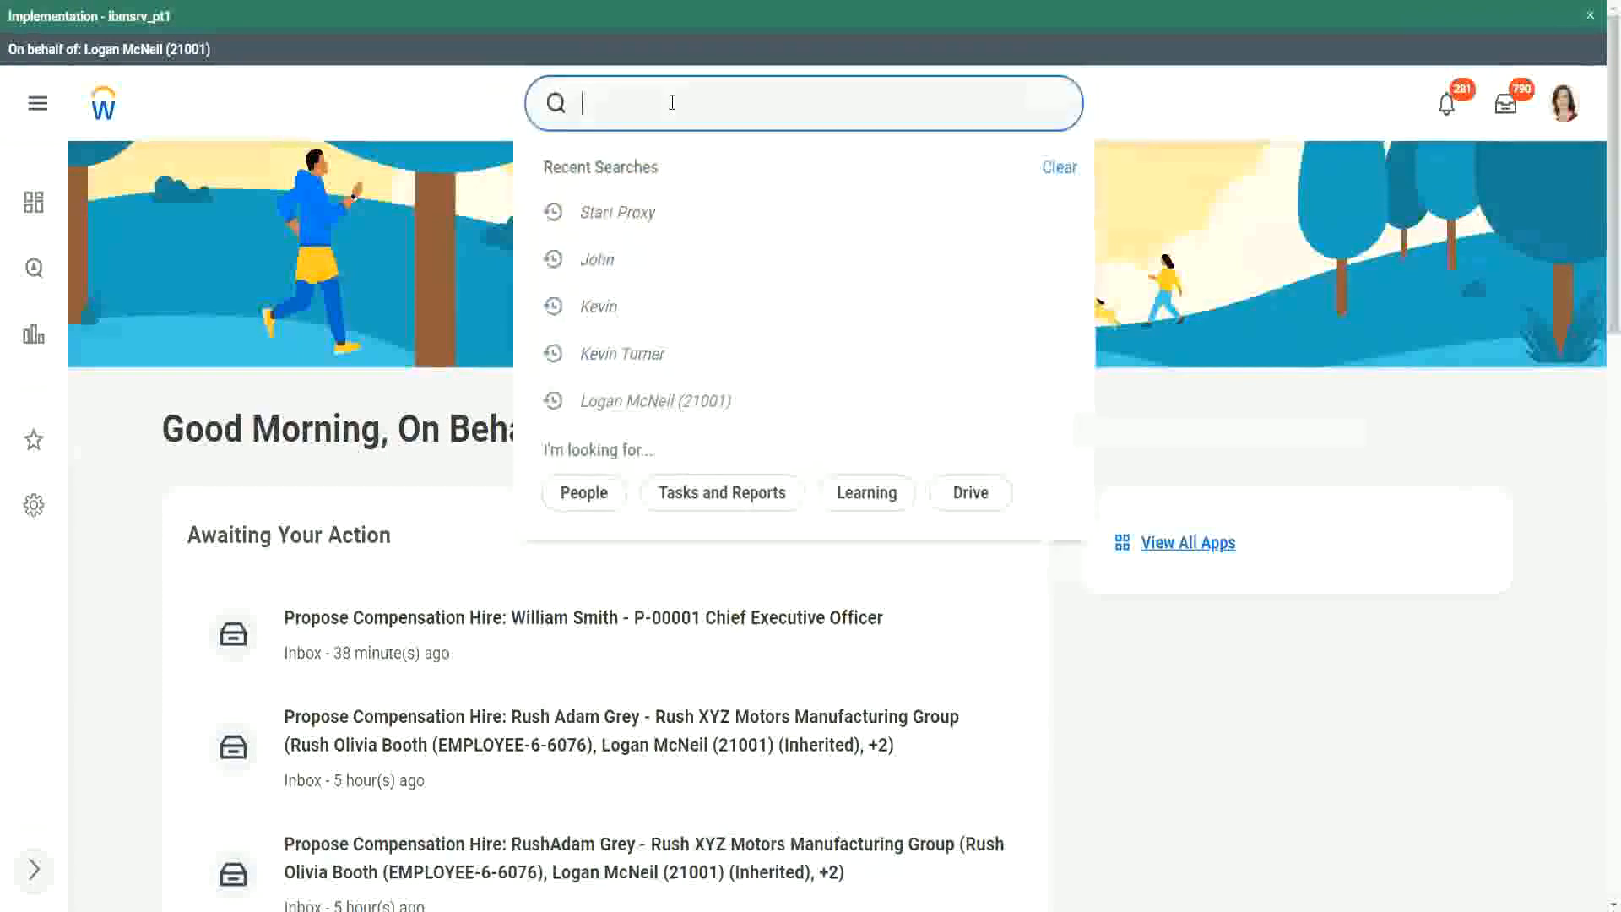
text(rd: ww)
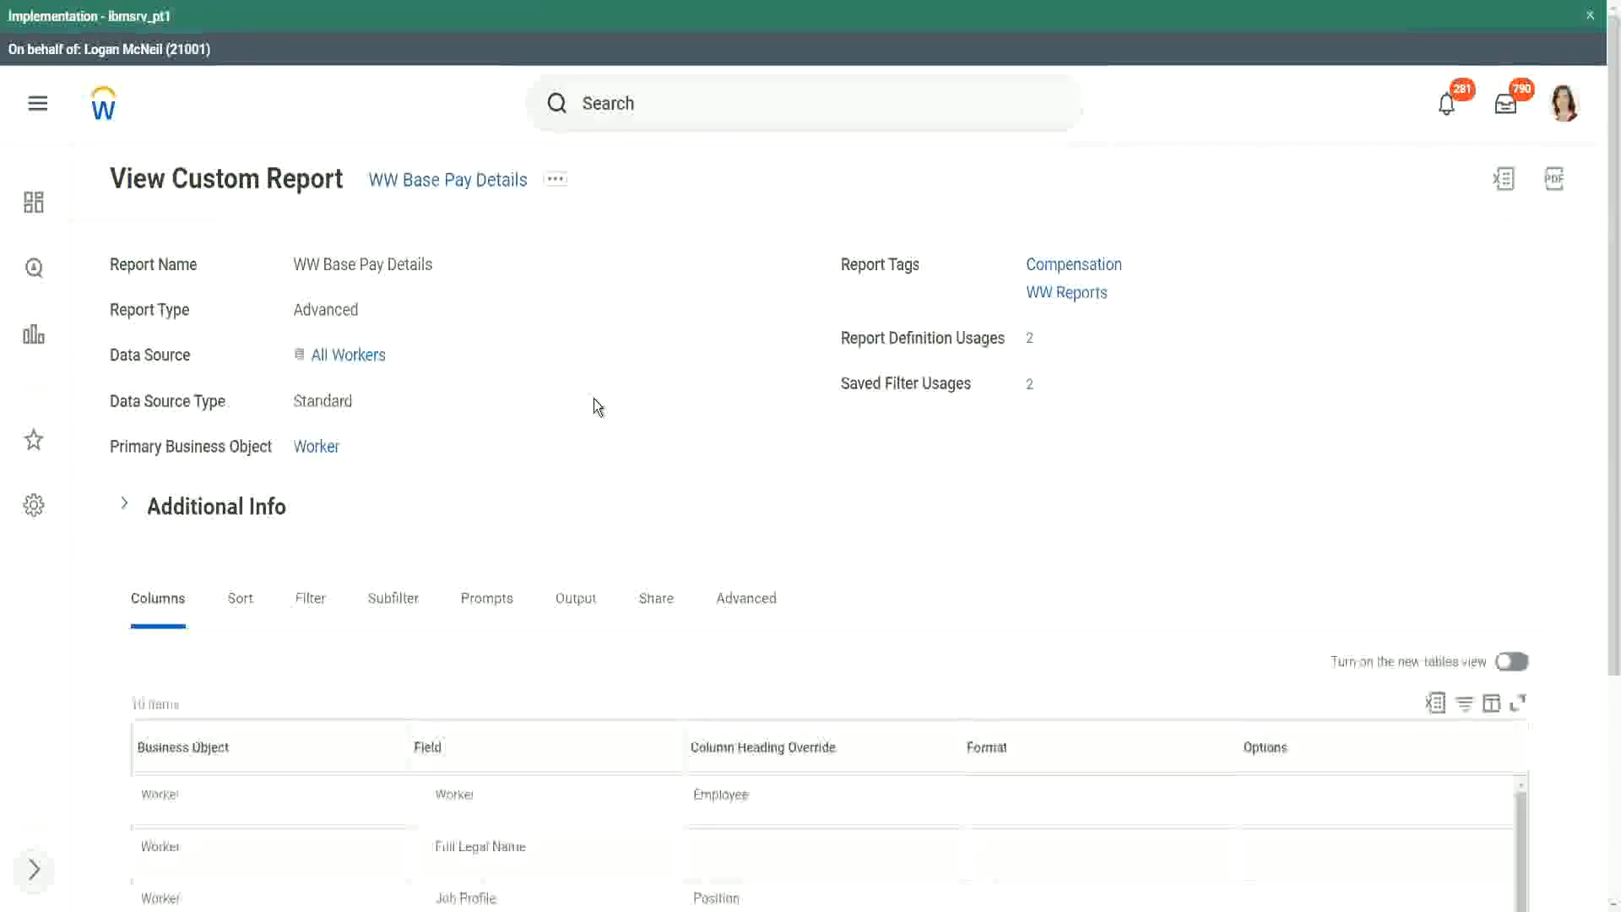
scroll(595, 402, down, 3)
scroll(595, 401, down, 2)
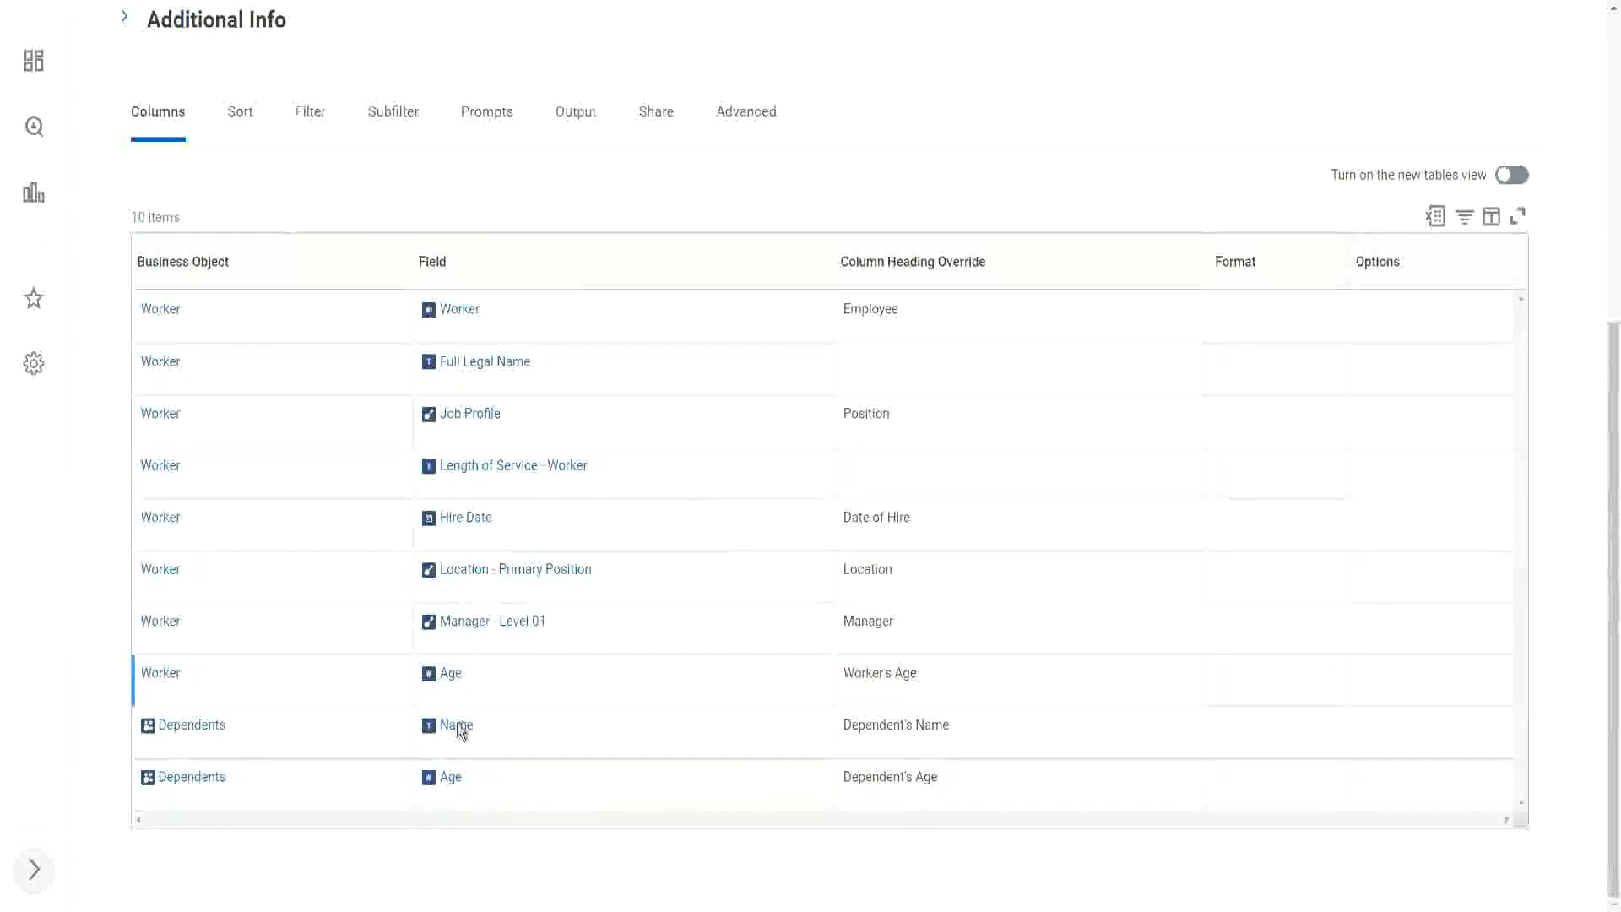
scroll(689, 611, up, 1)
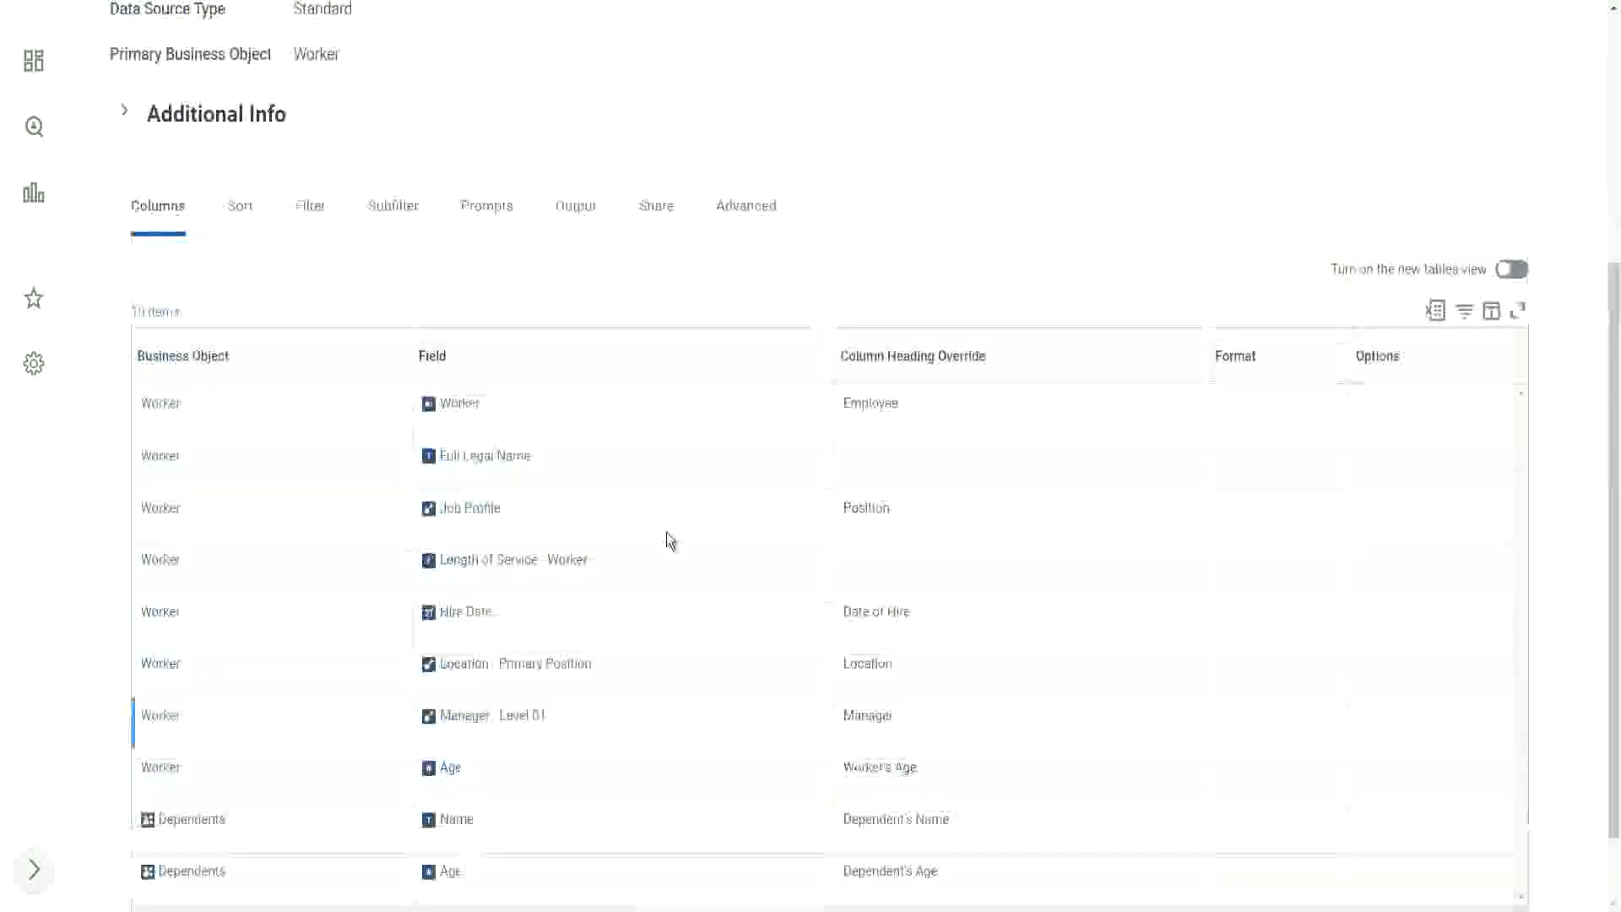
scroll(669, 541, up, 4)
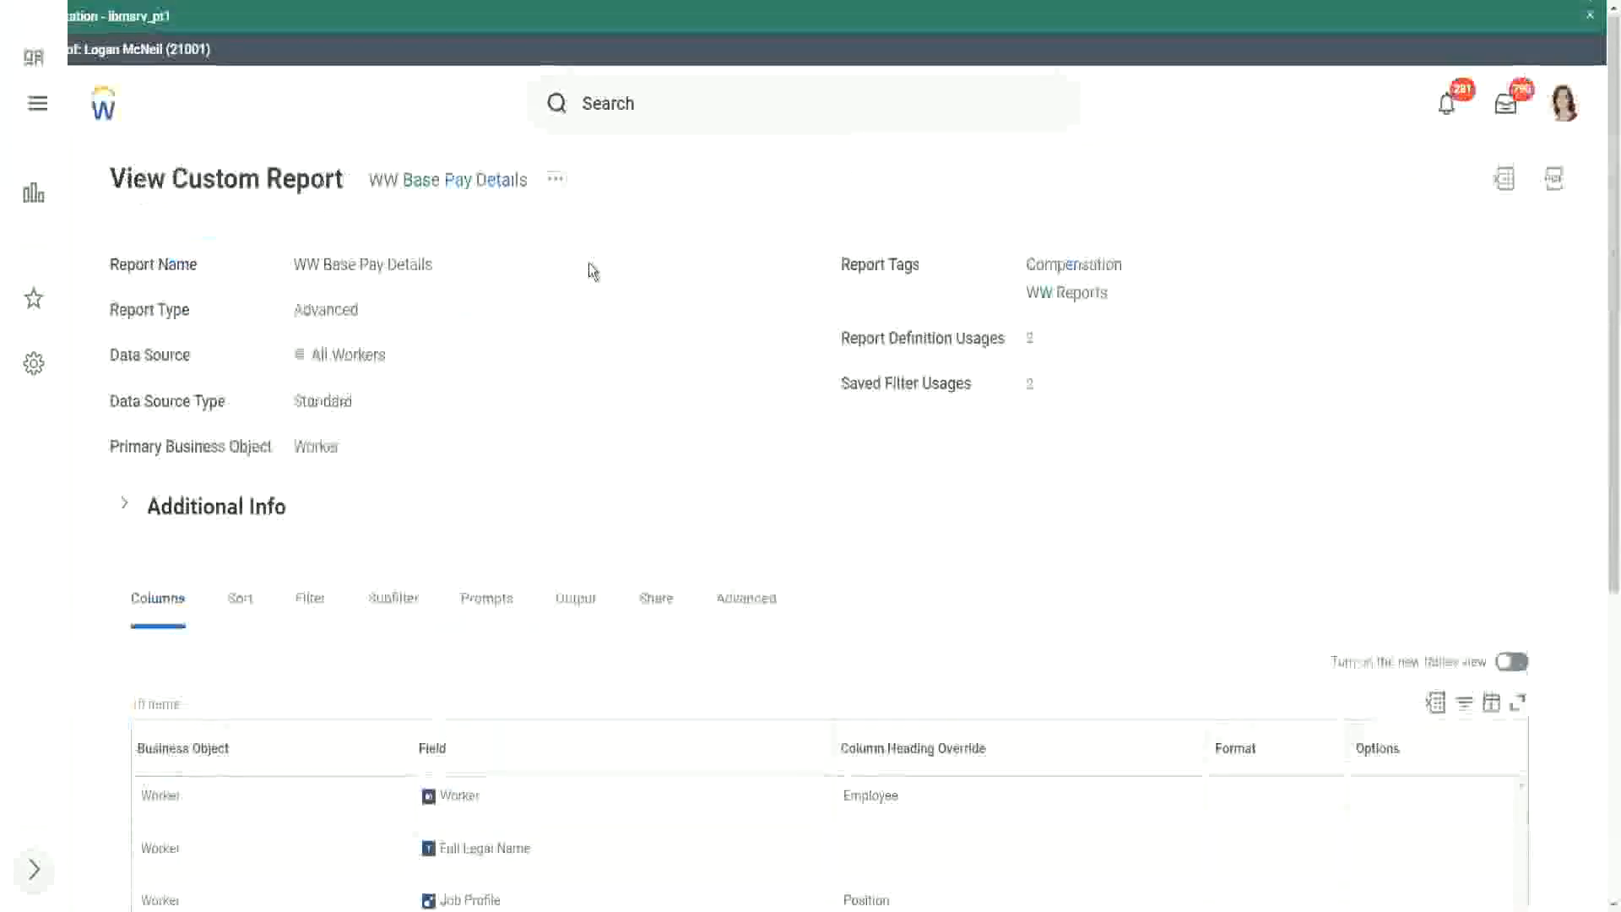
Step: Run the WW Base Pay Details report with the default hire date range of 04/25/2021 to 04/24/2022
click(558, 180)
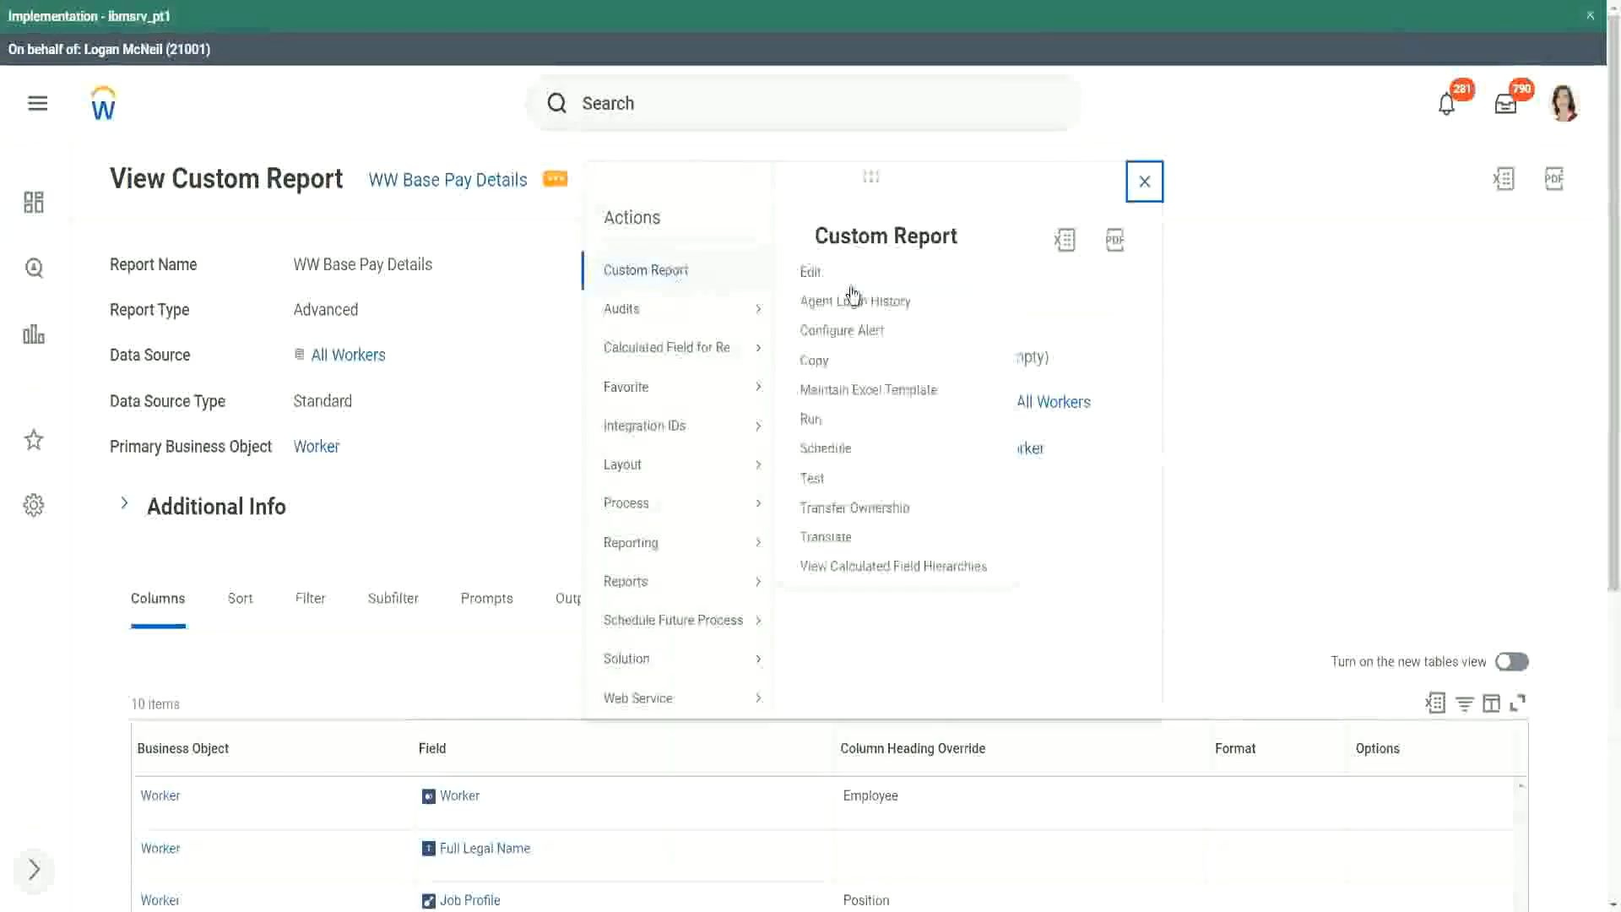
click(811, 419)
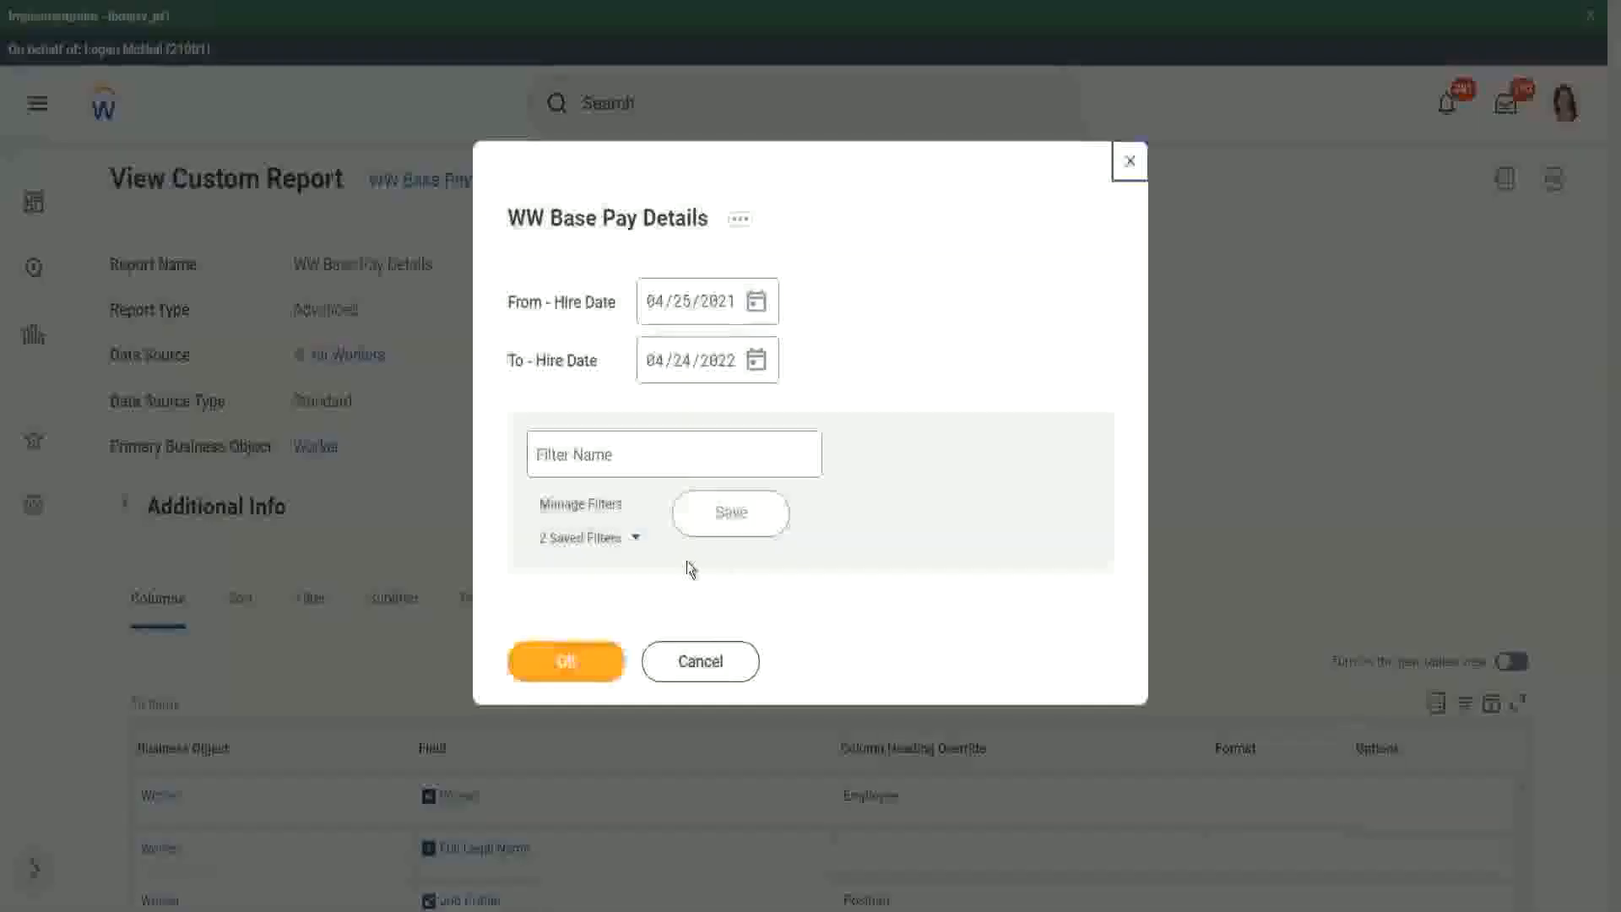
click(638, 539)
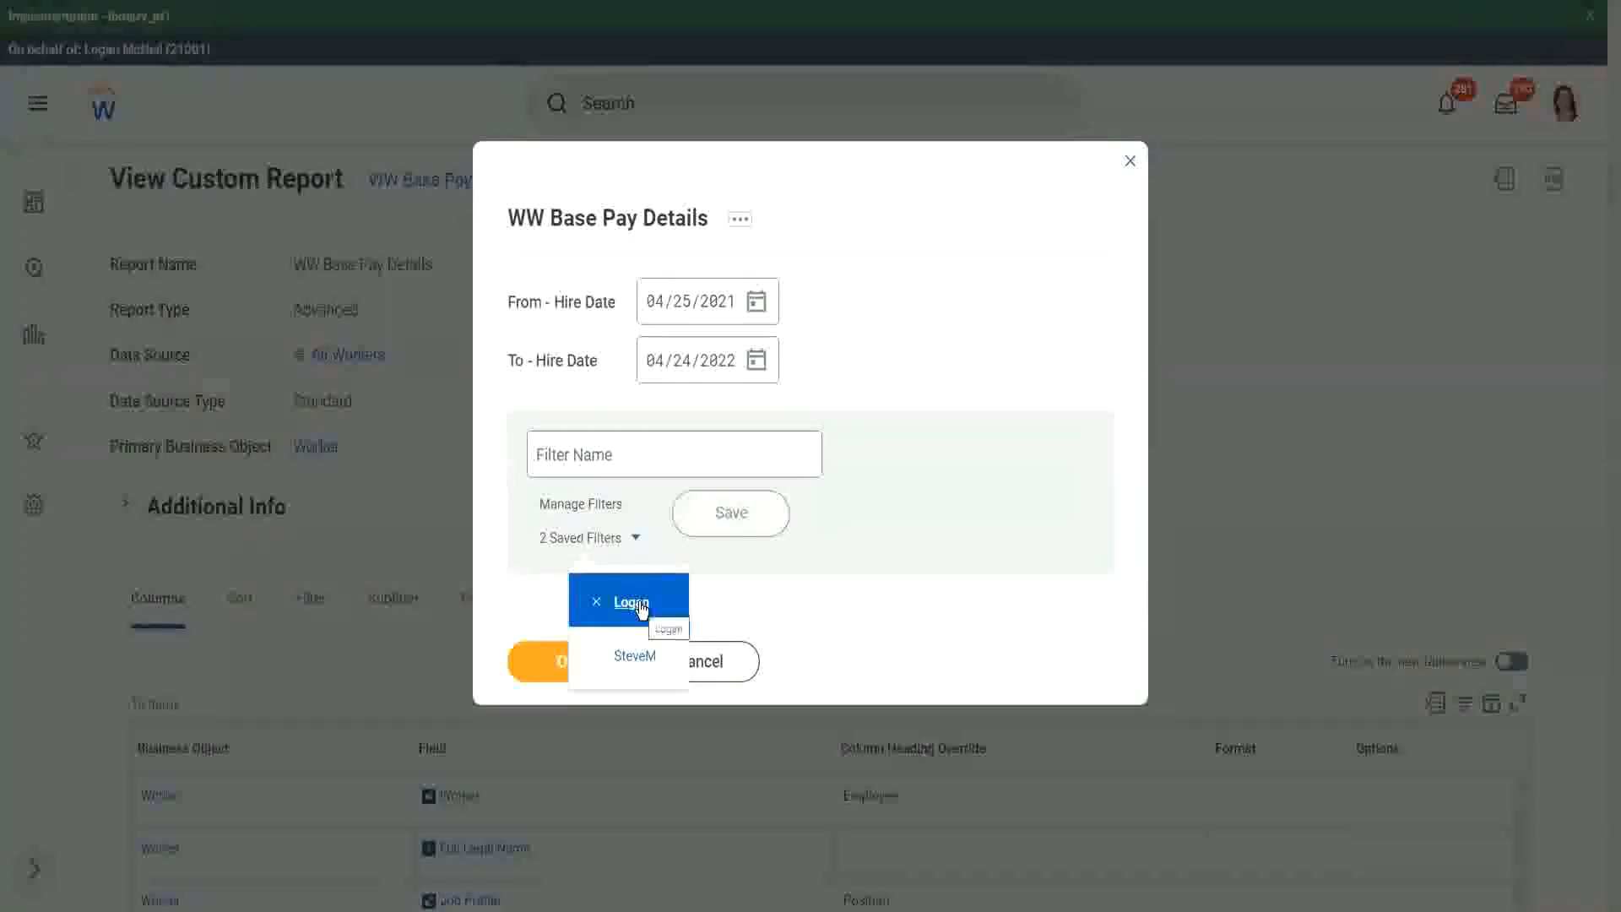
click(924, 277)
click(586, 666)
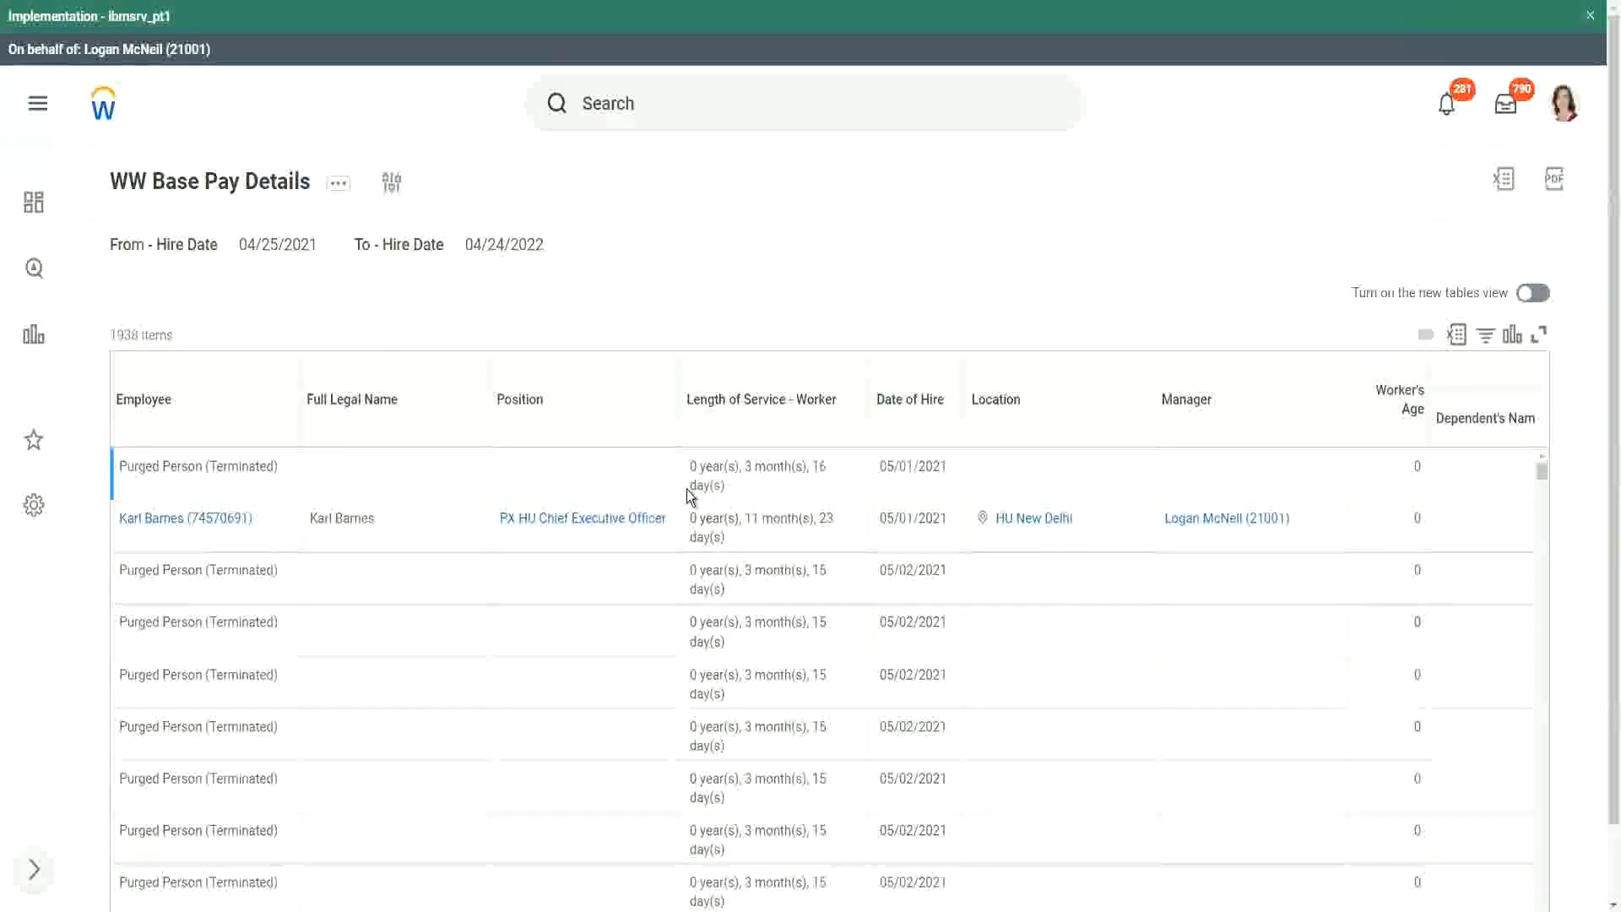
Step: Look through the report results for workers with entries in the Dependent's Name and Dependent's Age columns
scroll(537, 508, down, 5)
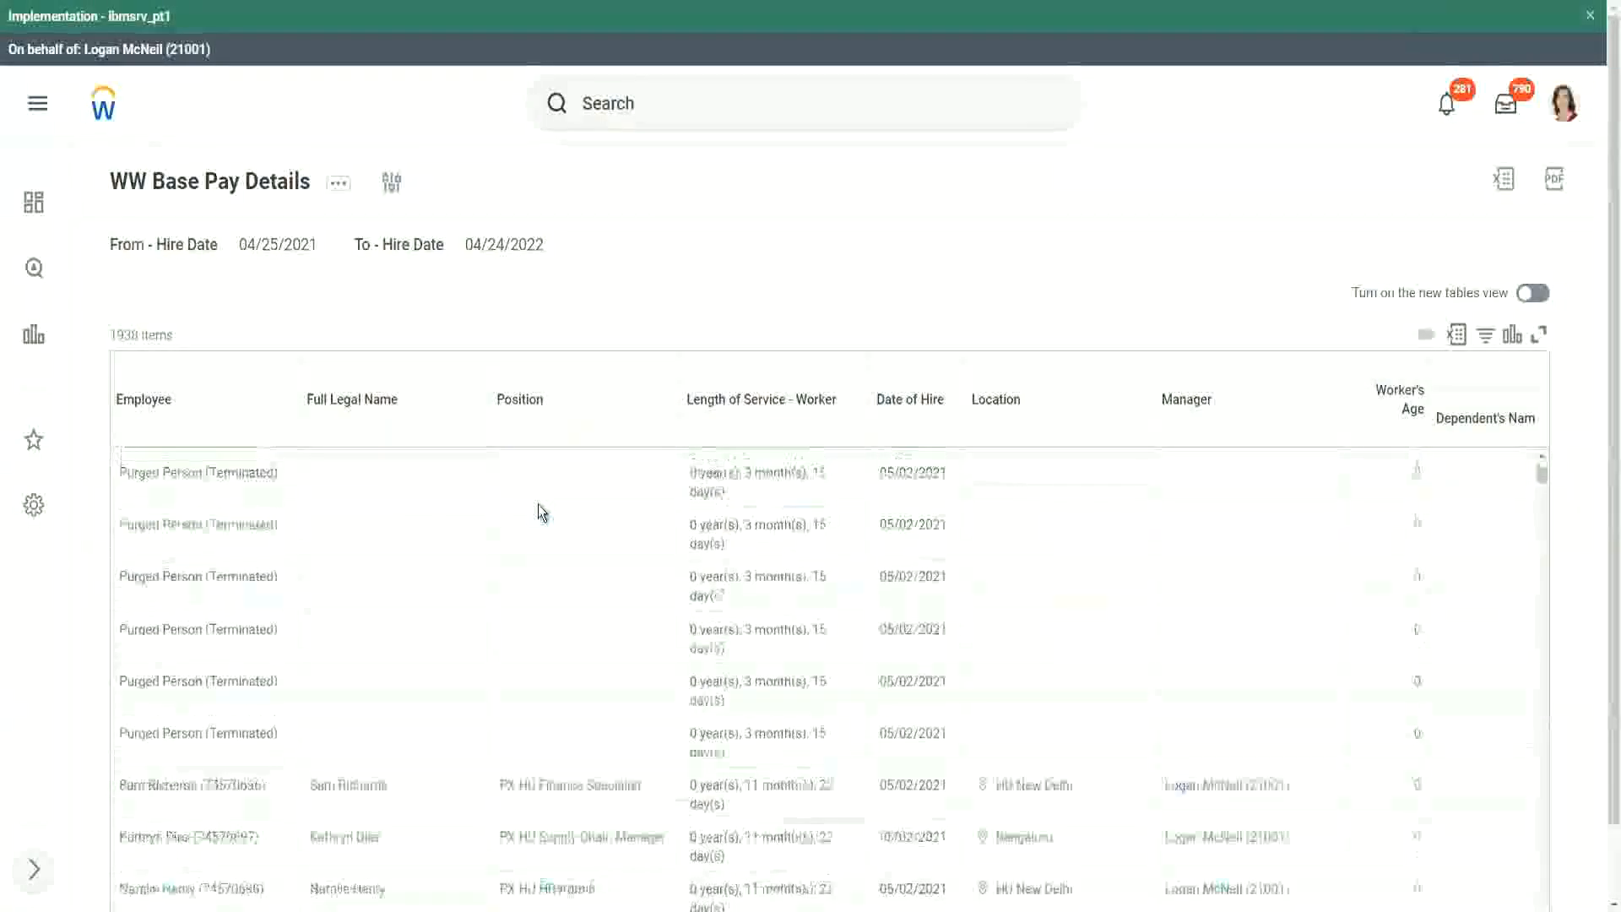
scroll(541, 511, down, 5)
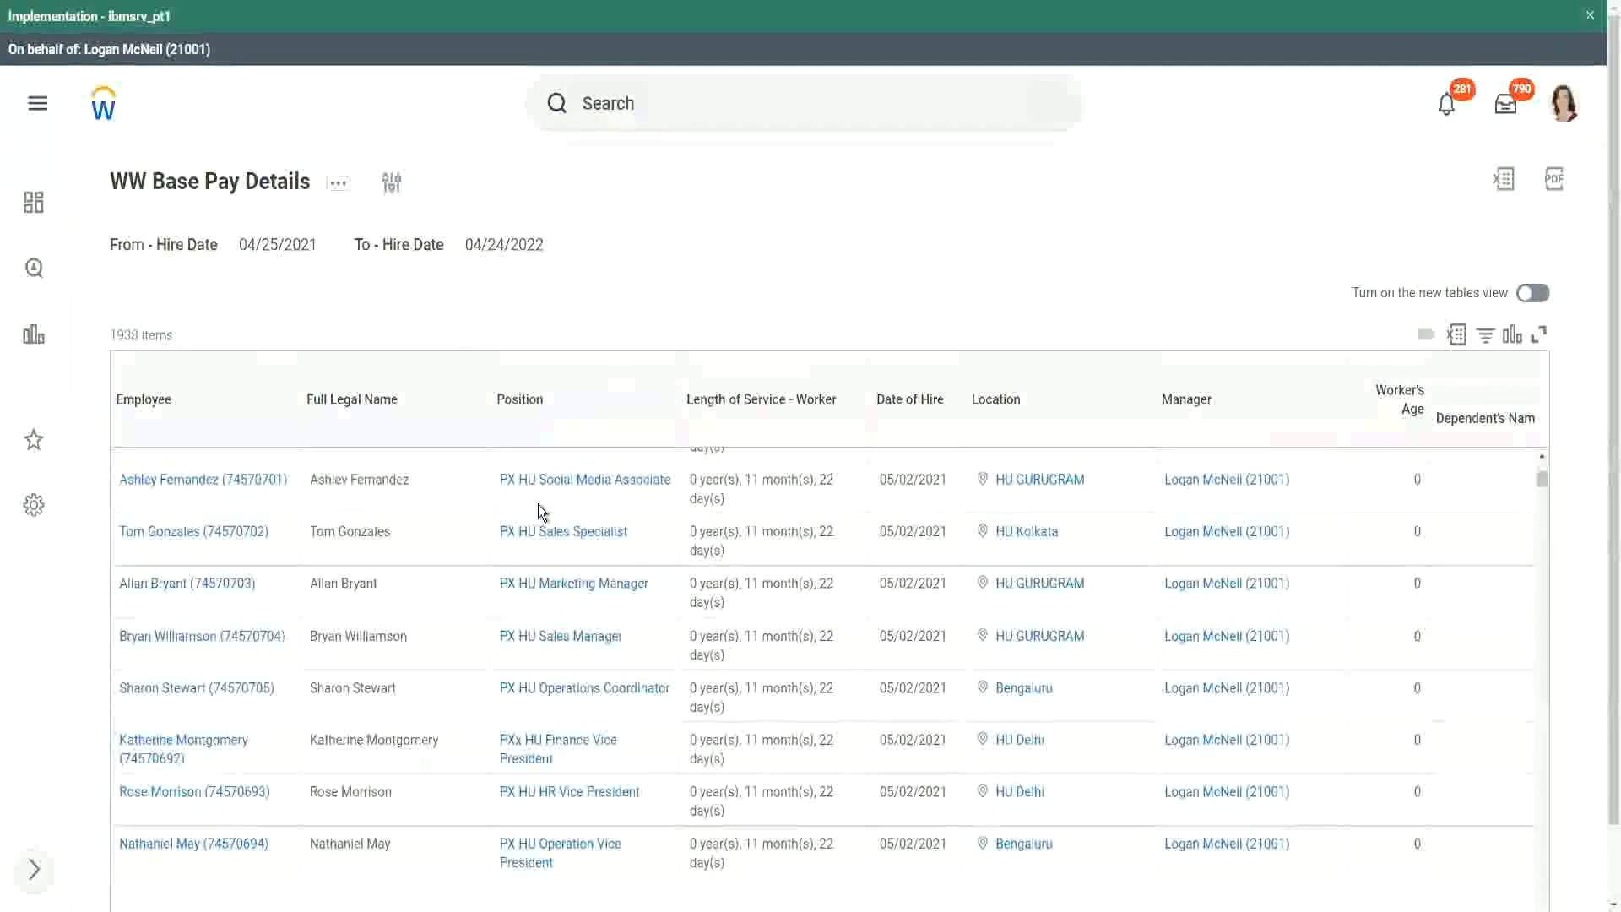
scroll(539, 504, down, 2)
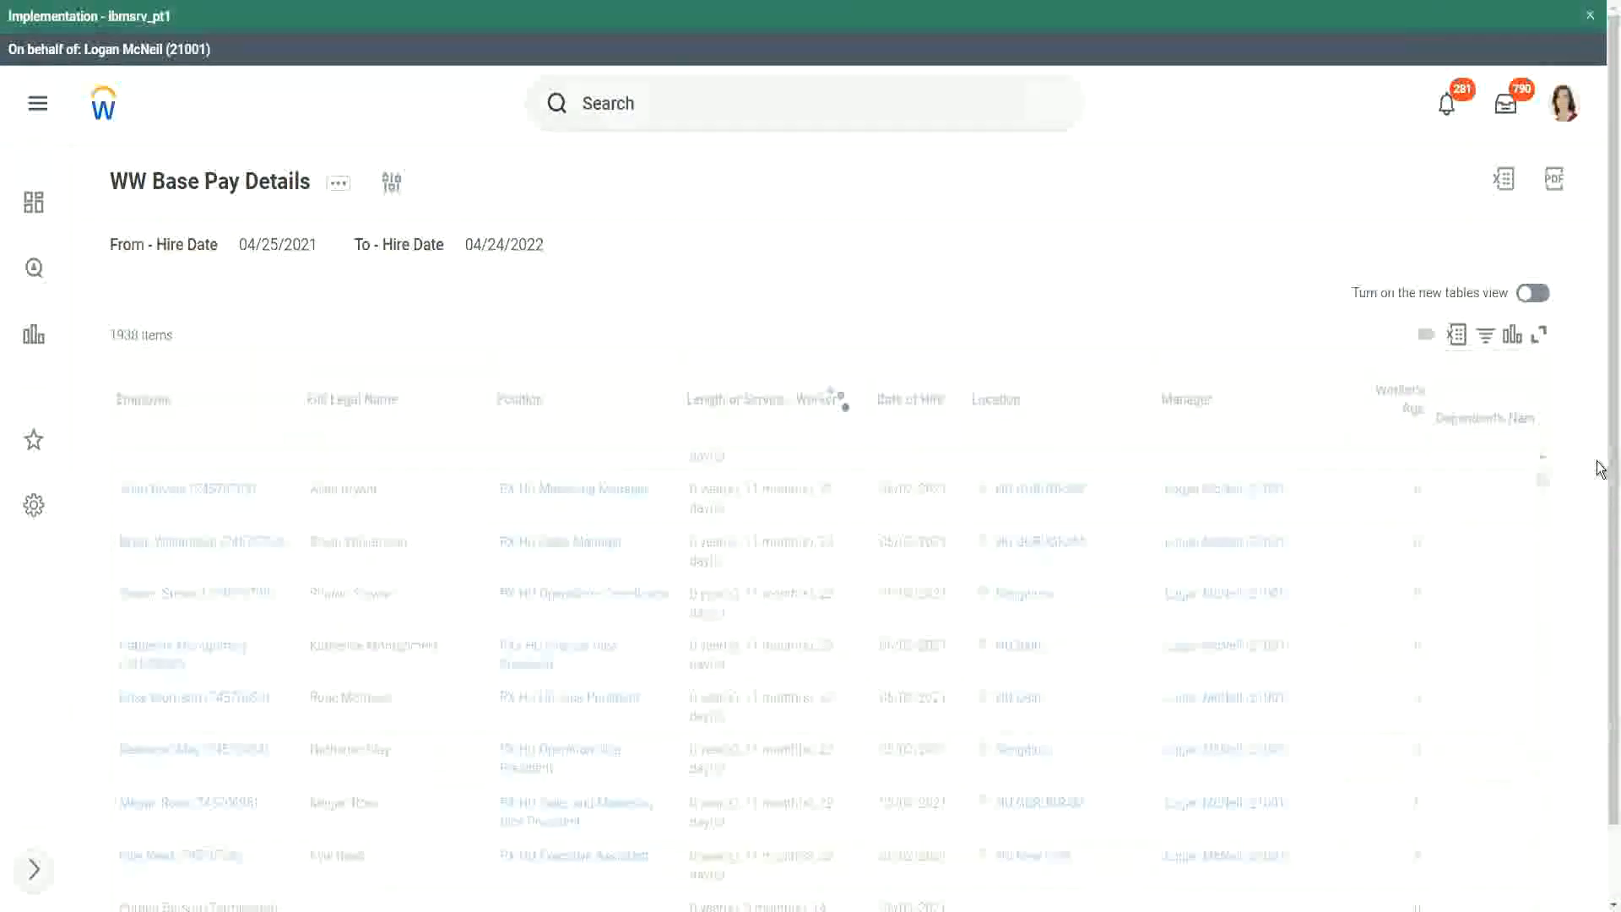
scroll(1602, 754, down, 2)
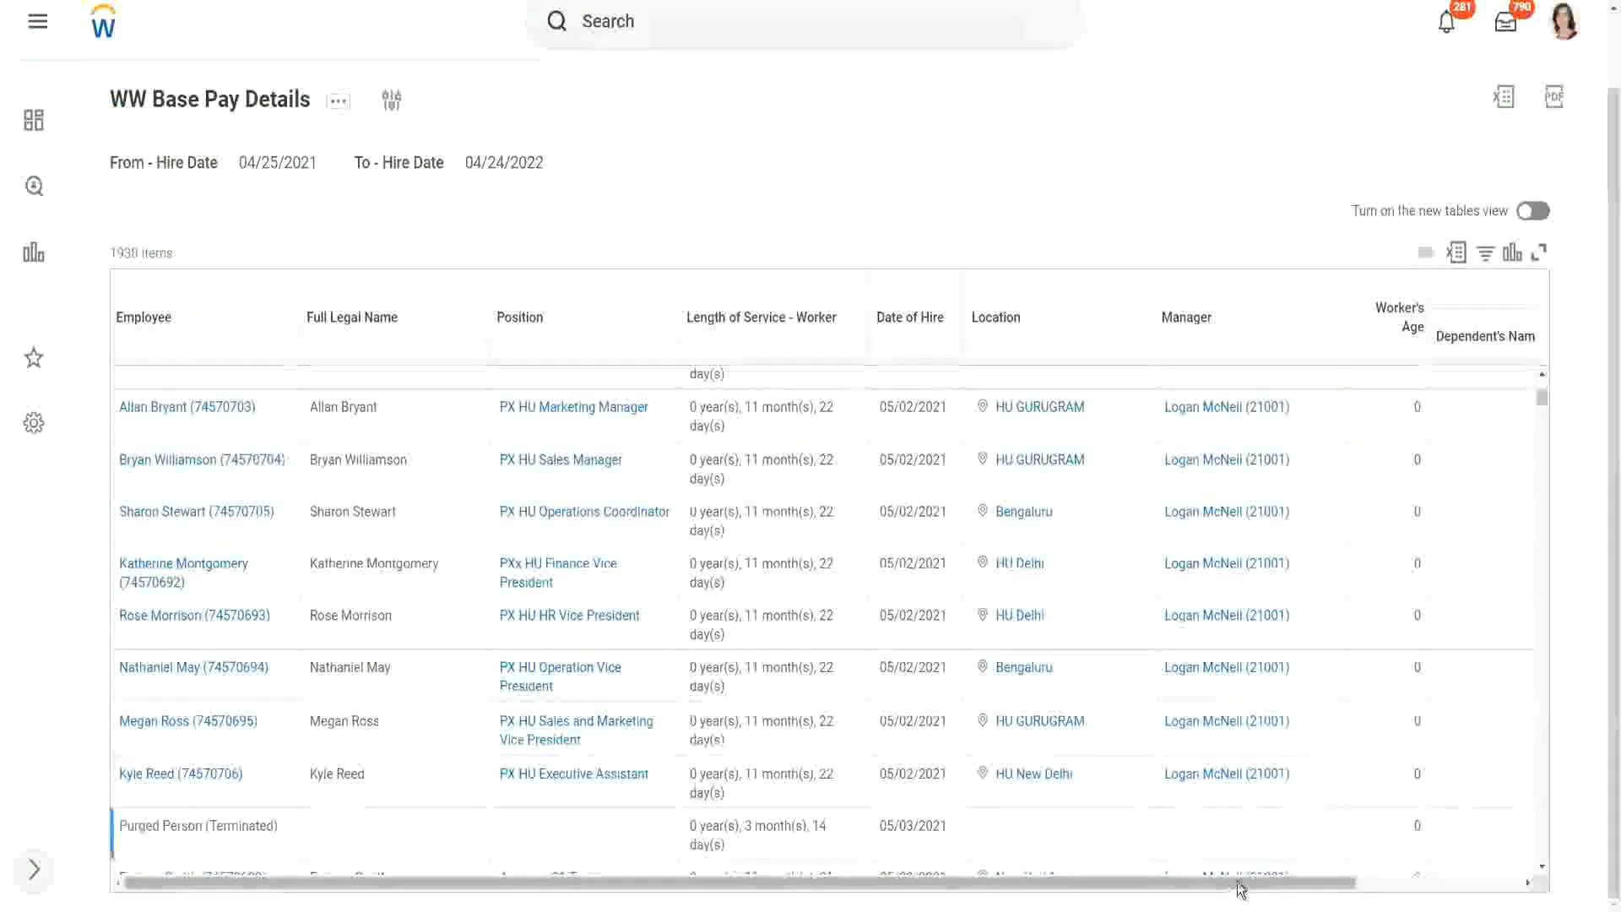
drag(1237, 884, 1404, 884)
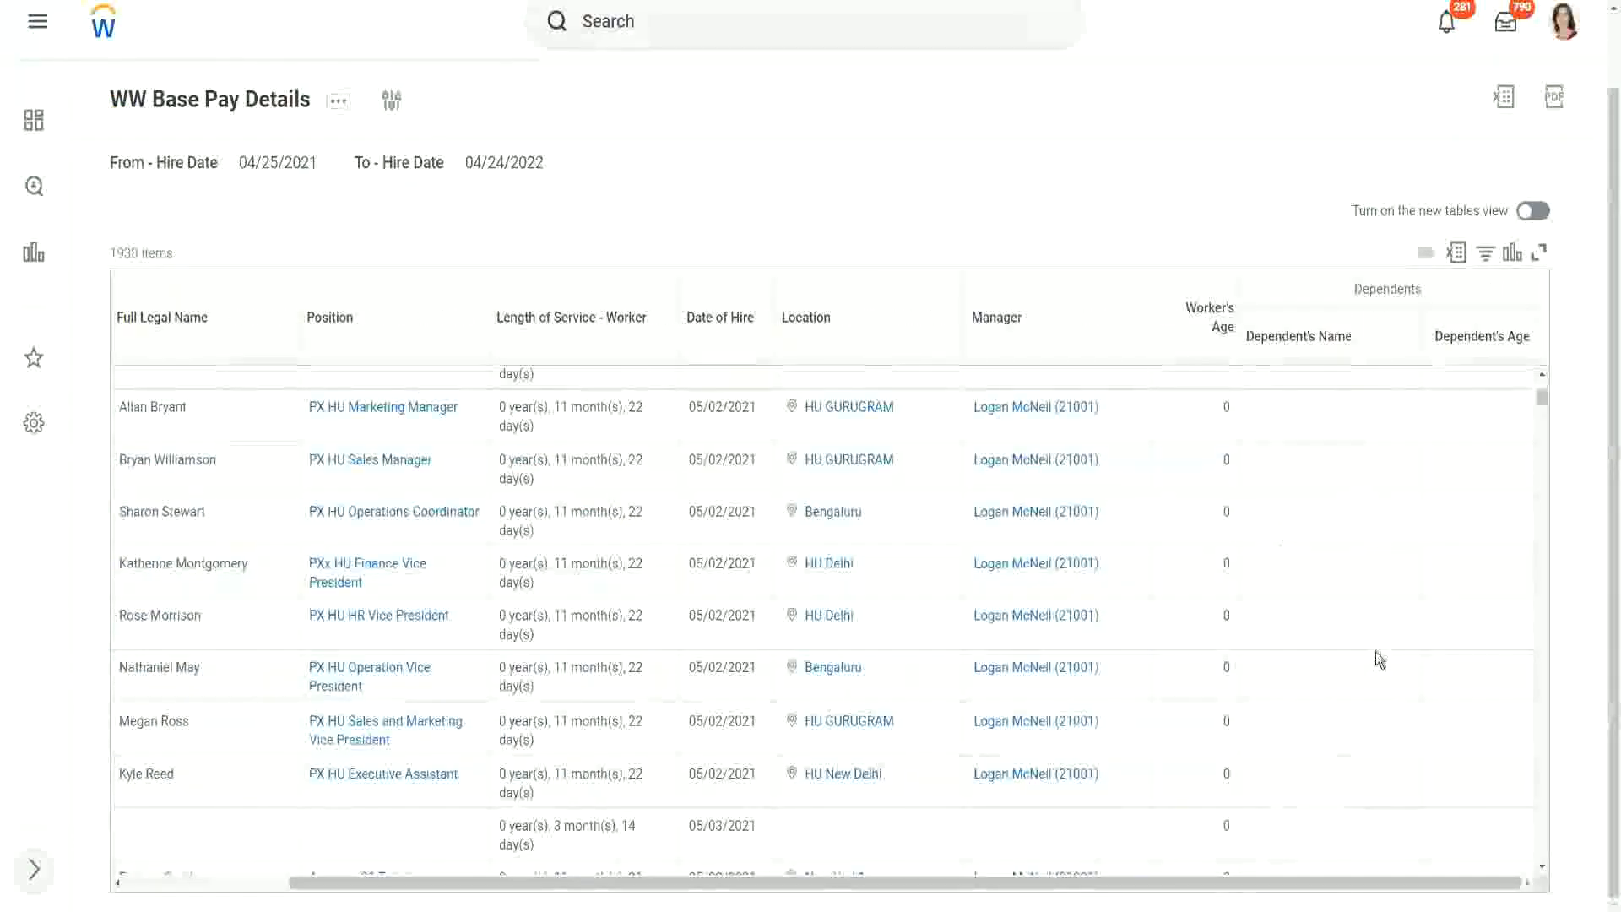
scroll(1437, 576, down, 1)
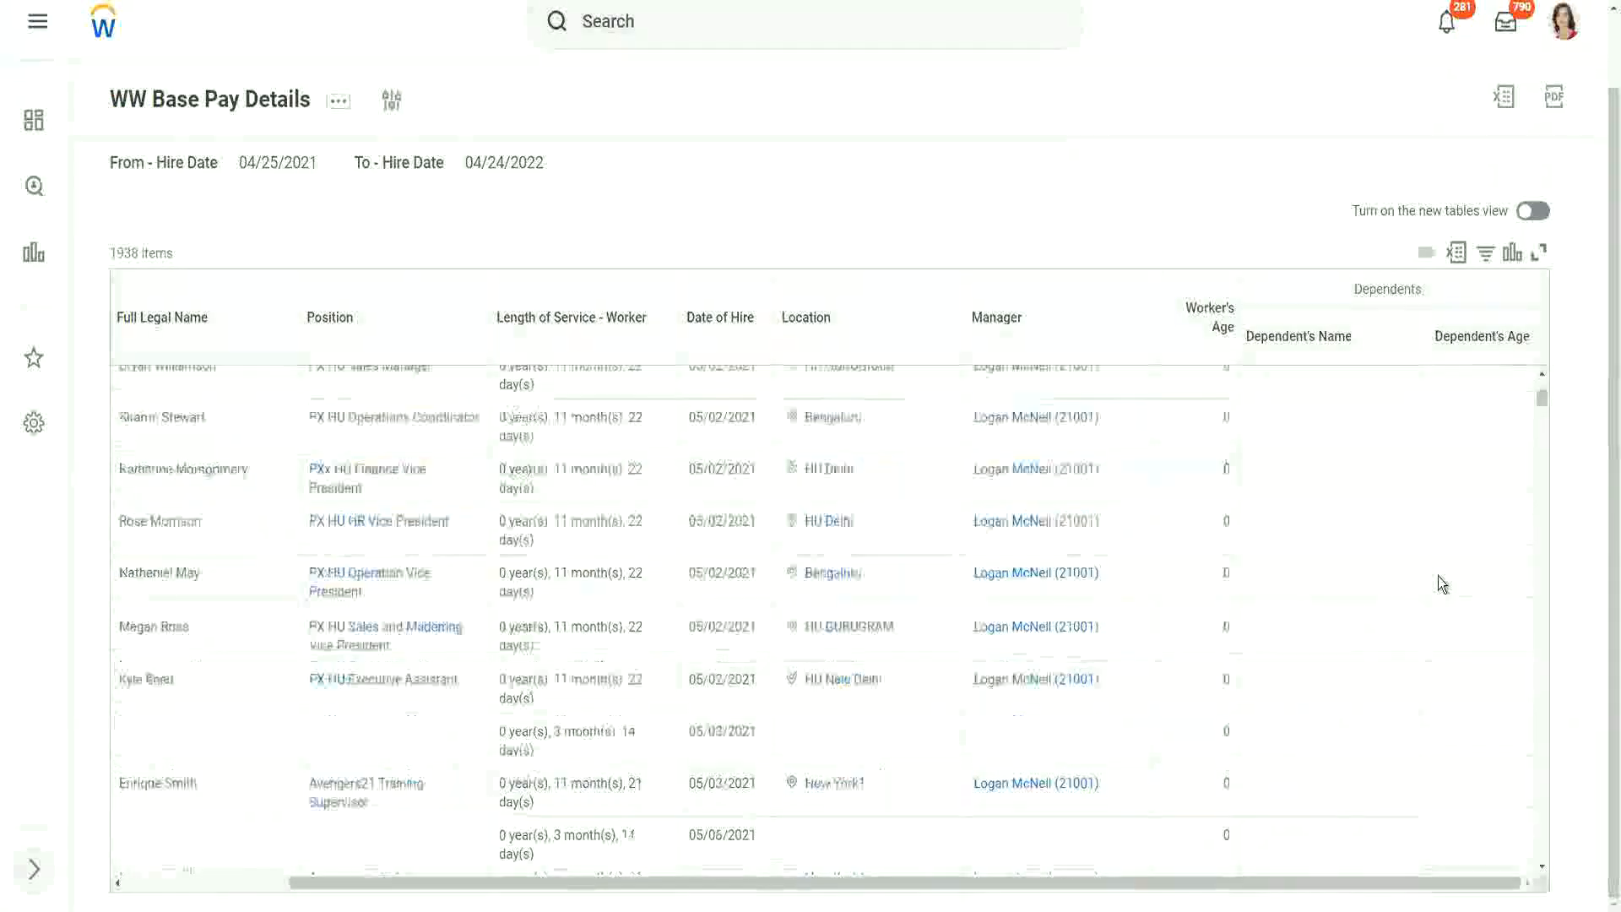
scroll(1437, 576, down, 8)
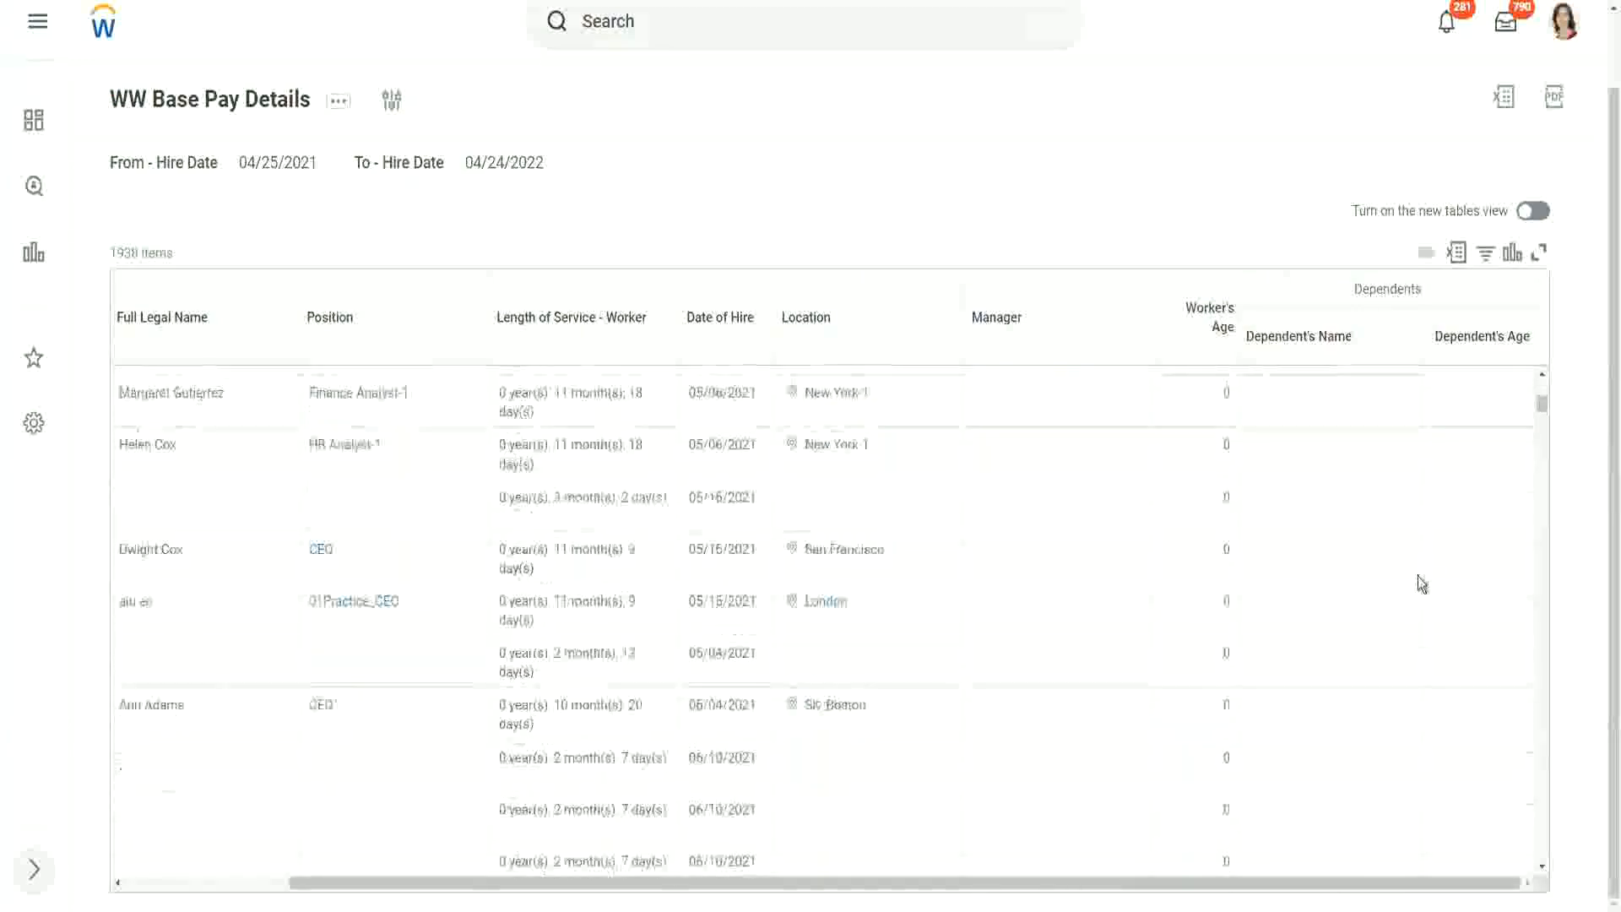
scroll(1416, 575, up, 8)
scroll(516, 297, up, 1)
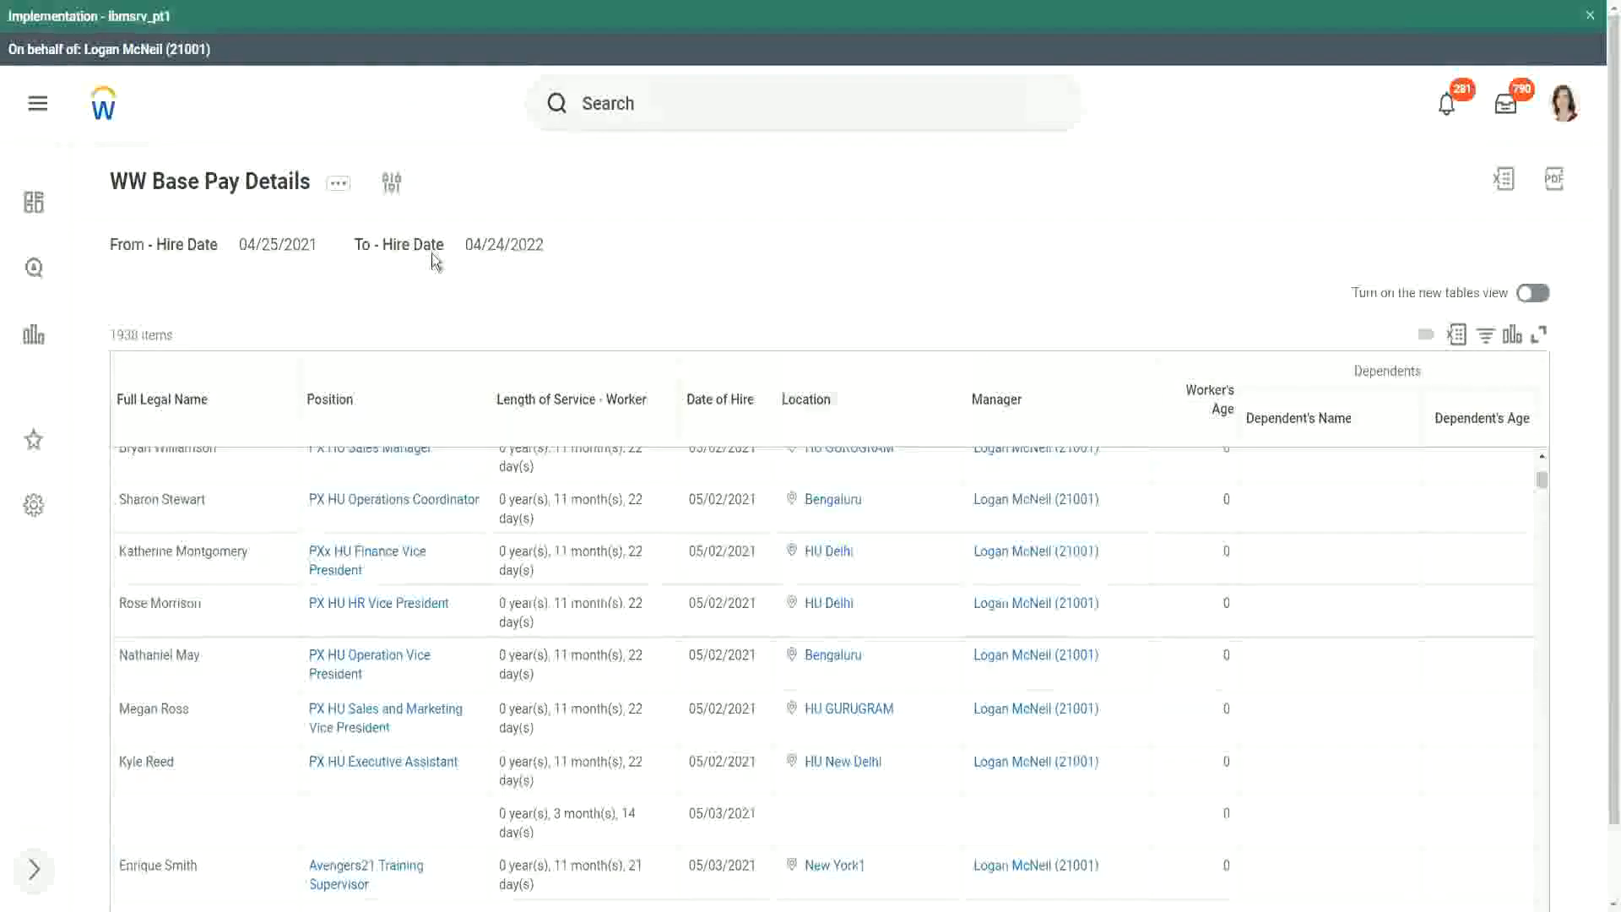
Step: Rerun the report with the hire date range set from 01/01/2000 to 12/31/2000
click(394, 186)
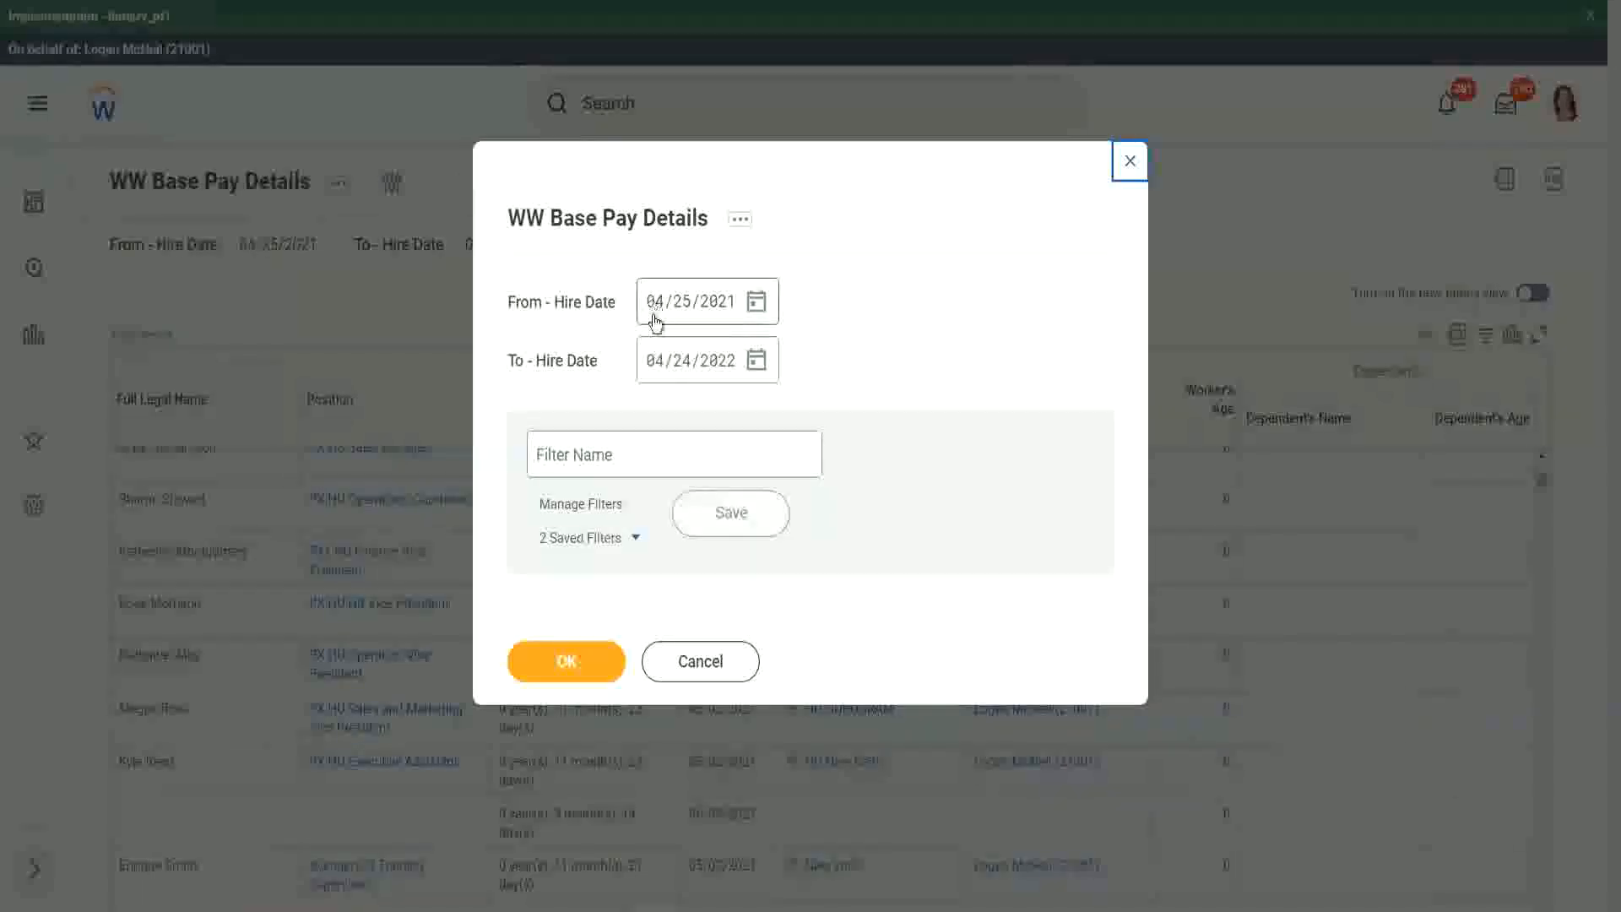
click(656, 314)
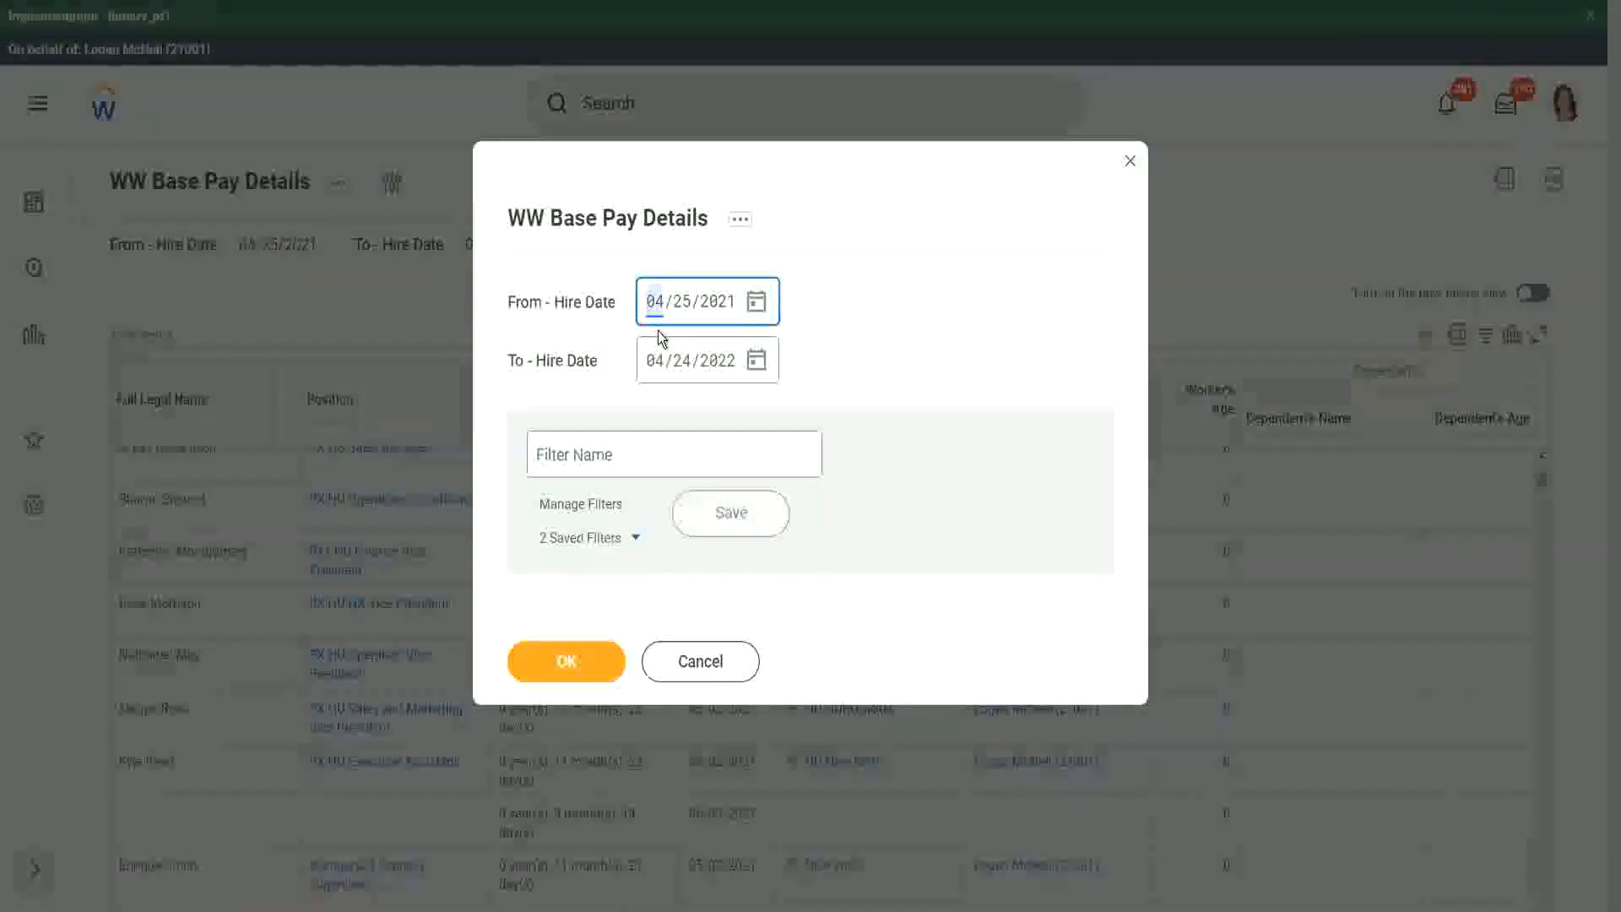
text(01/01/200)
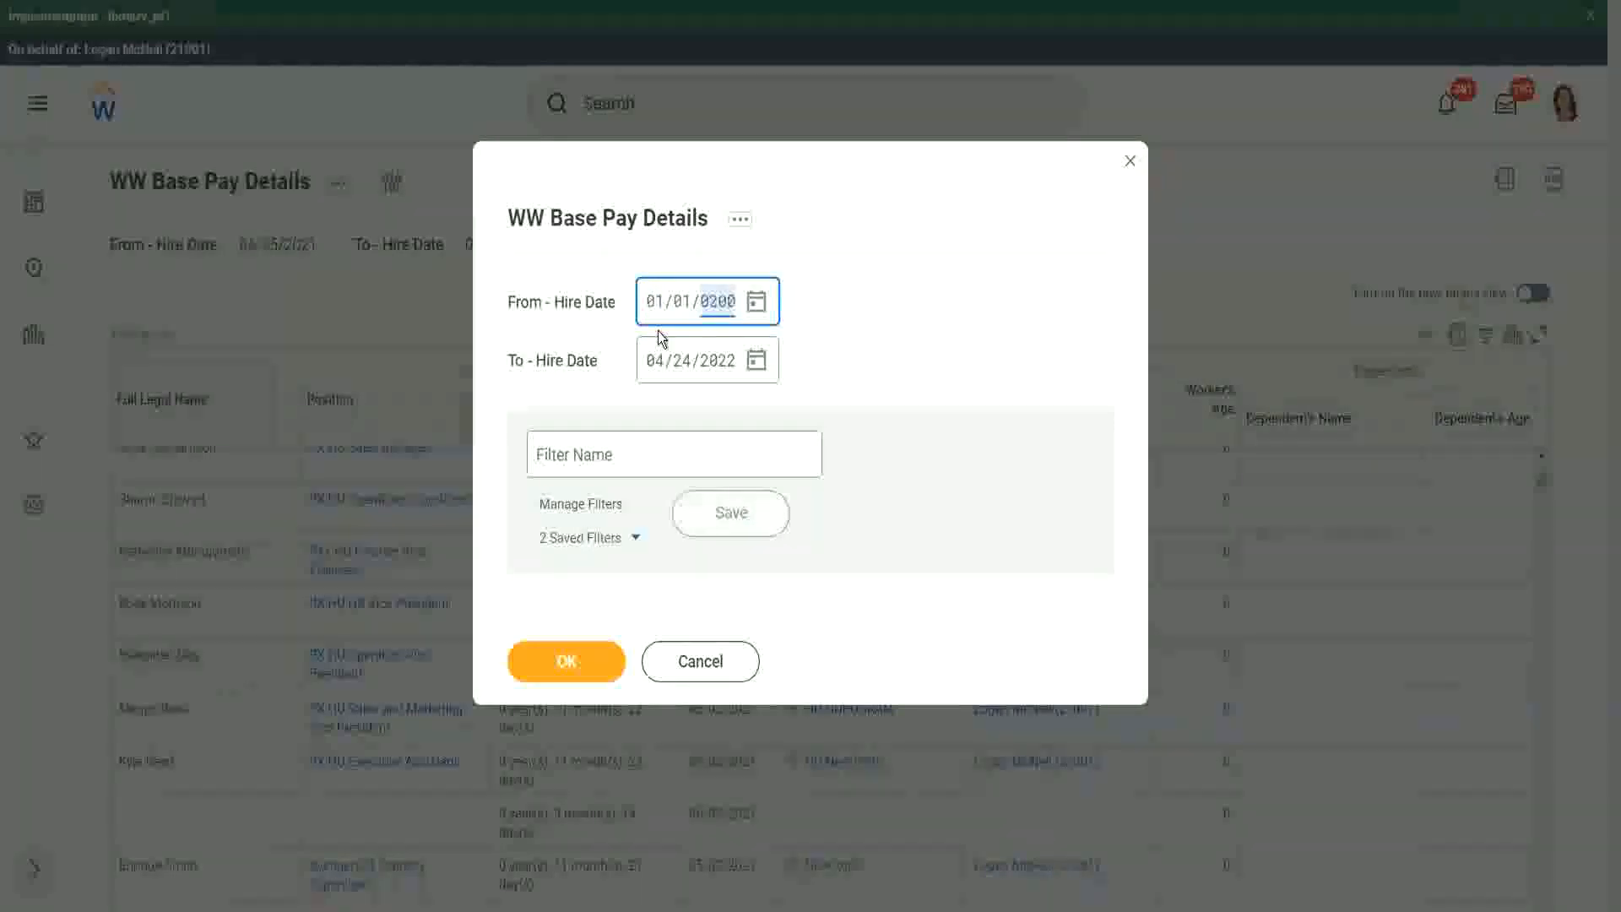
text(0)
key(Tab)
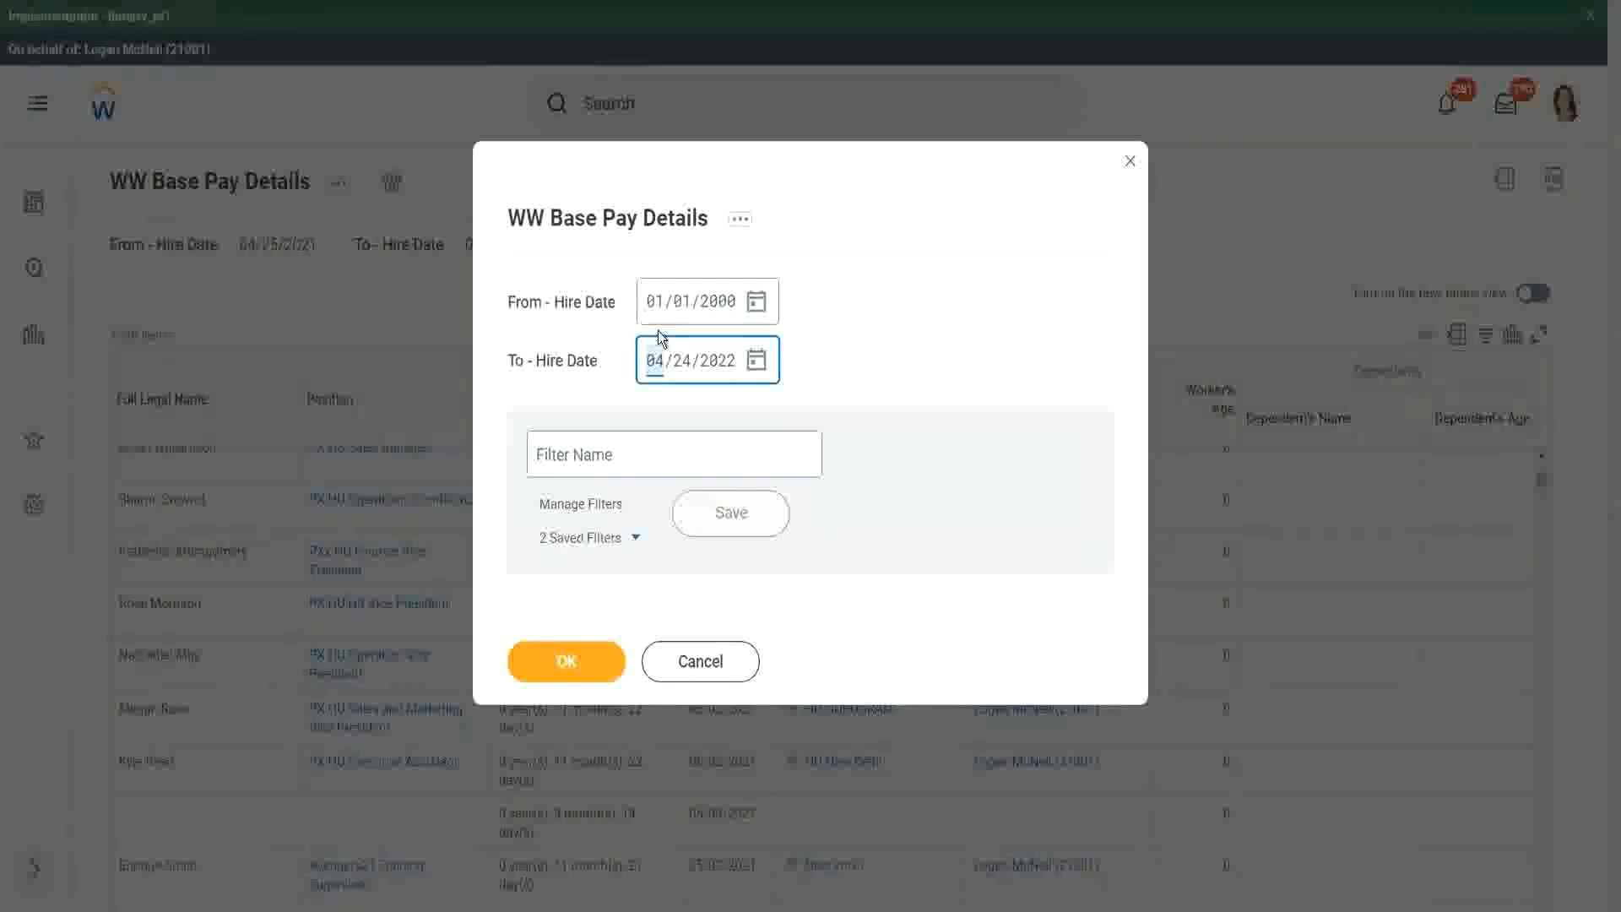
text(12312000)
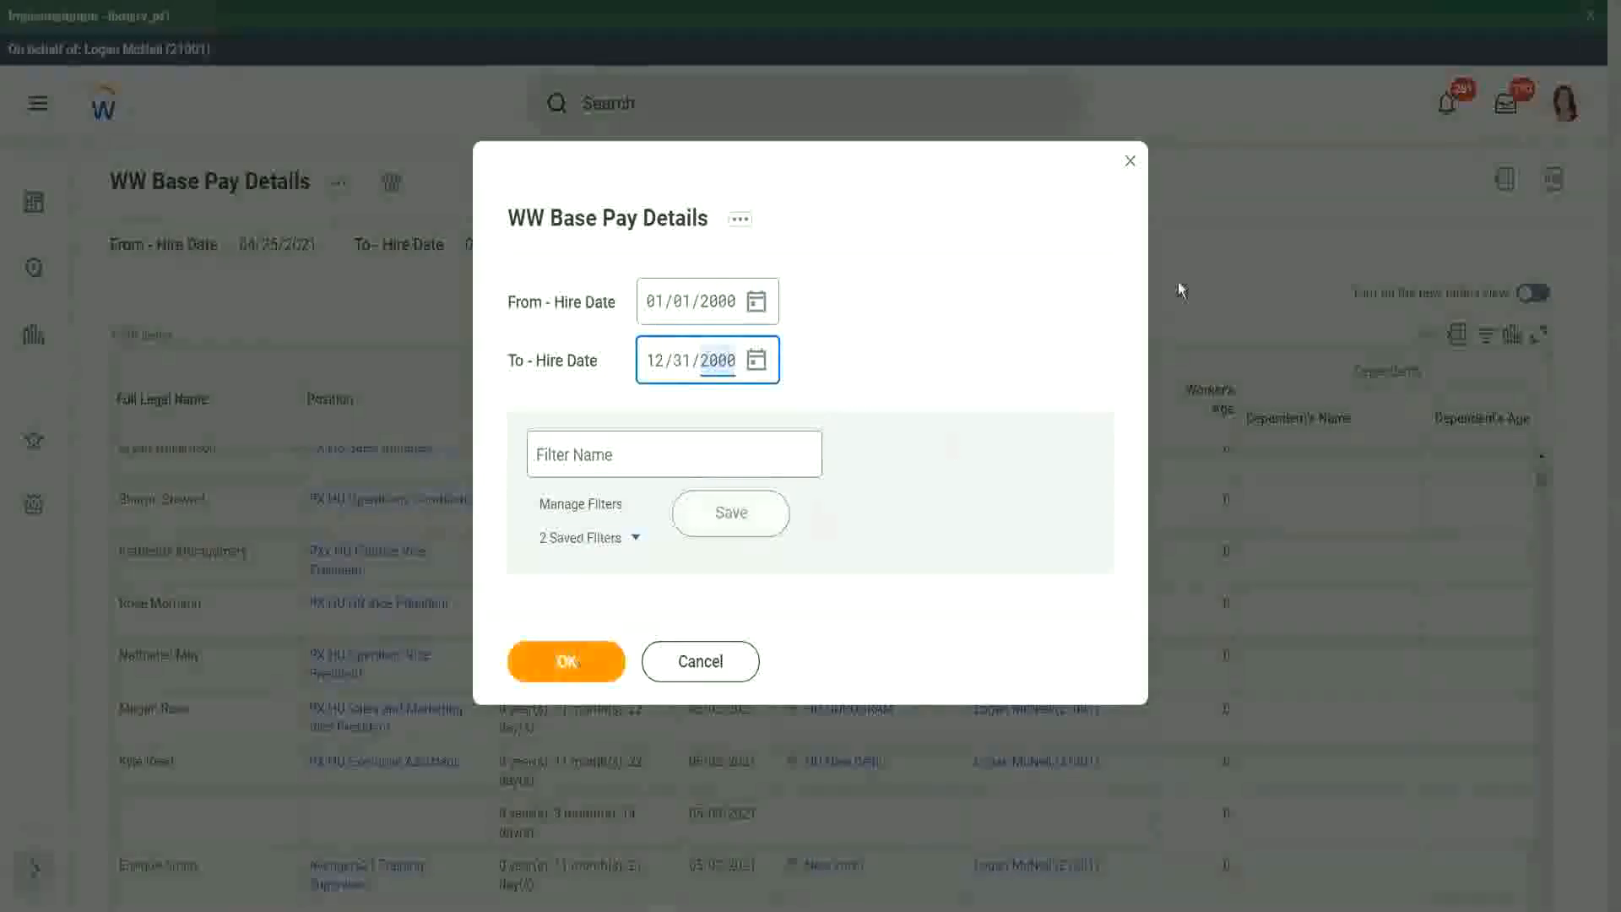
key(Return)
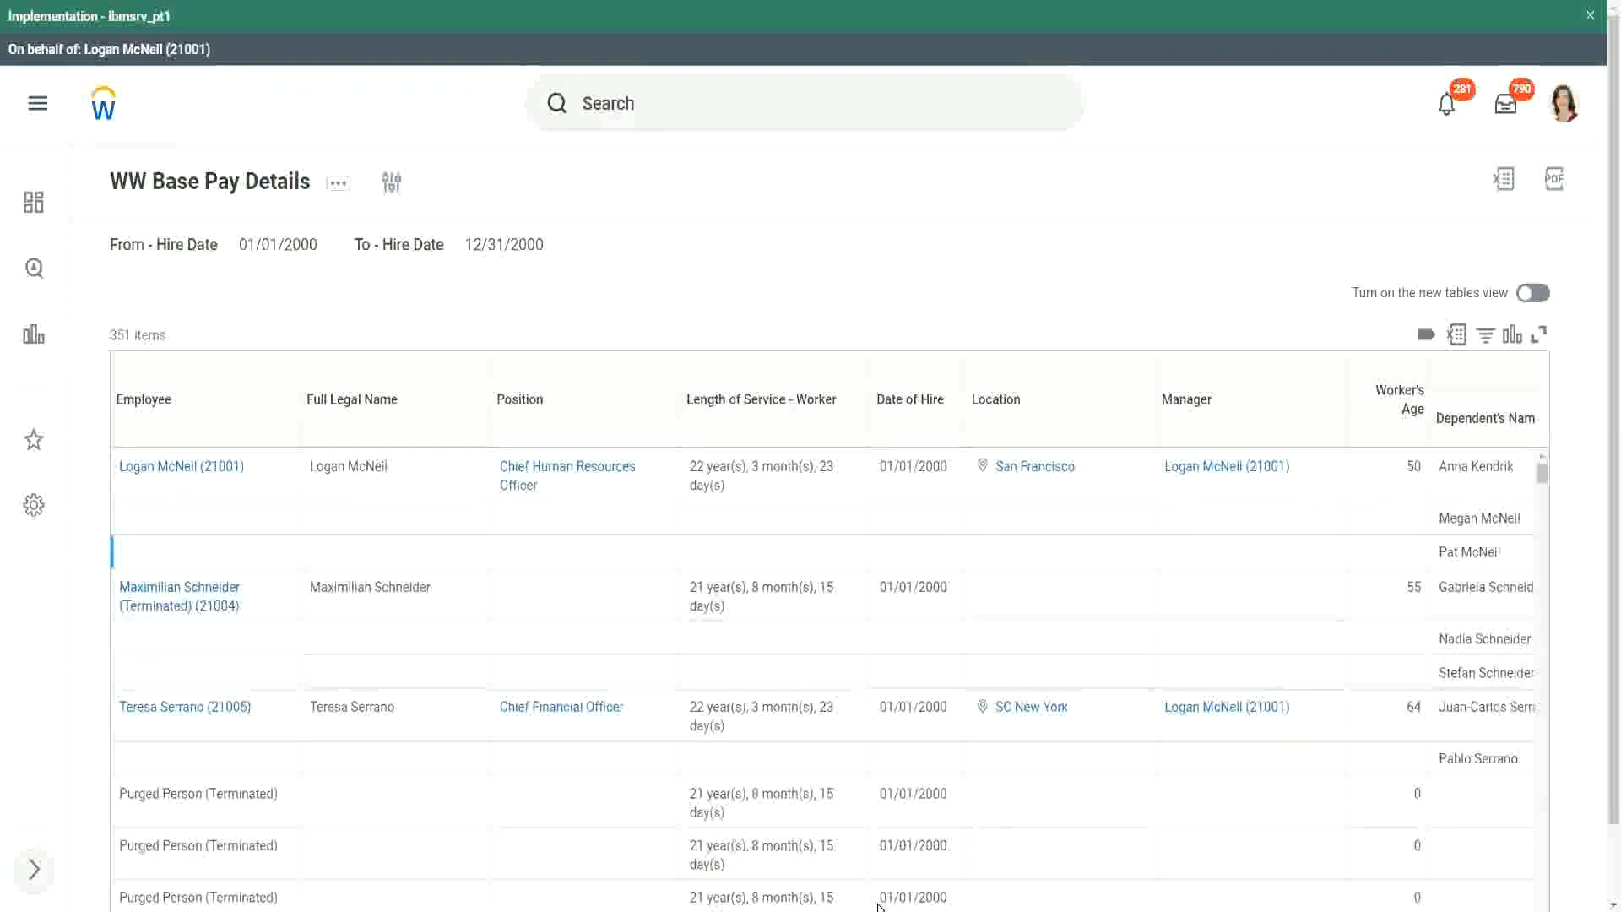
Step: Examine the dependents' names and ages listed for each worker hired in 2000
scroll(1602, 784, down, 1)
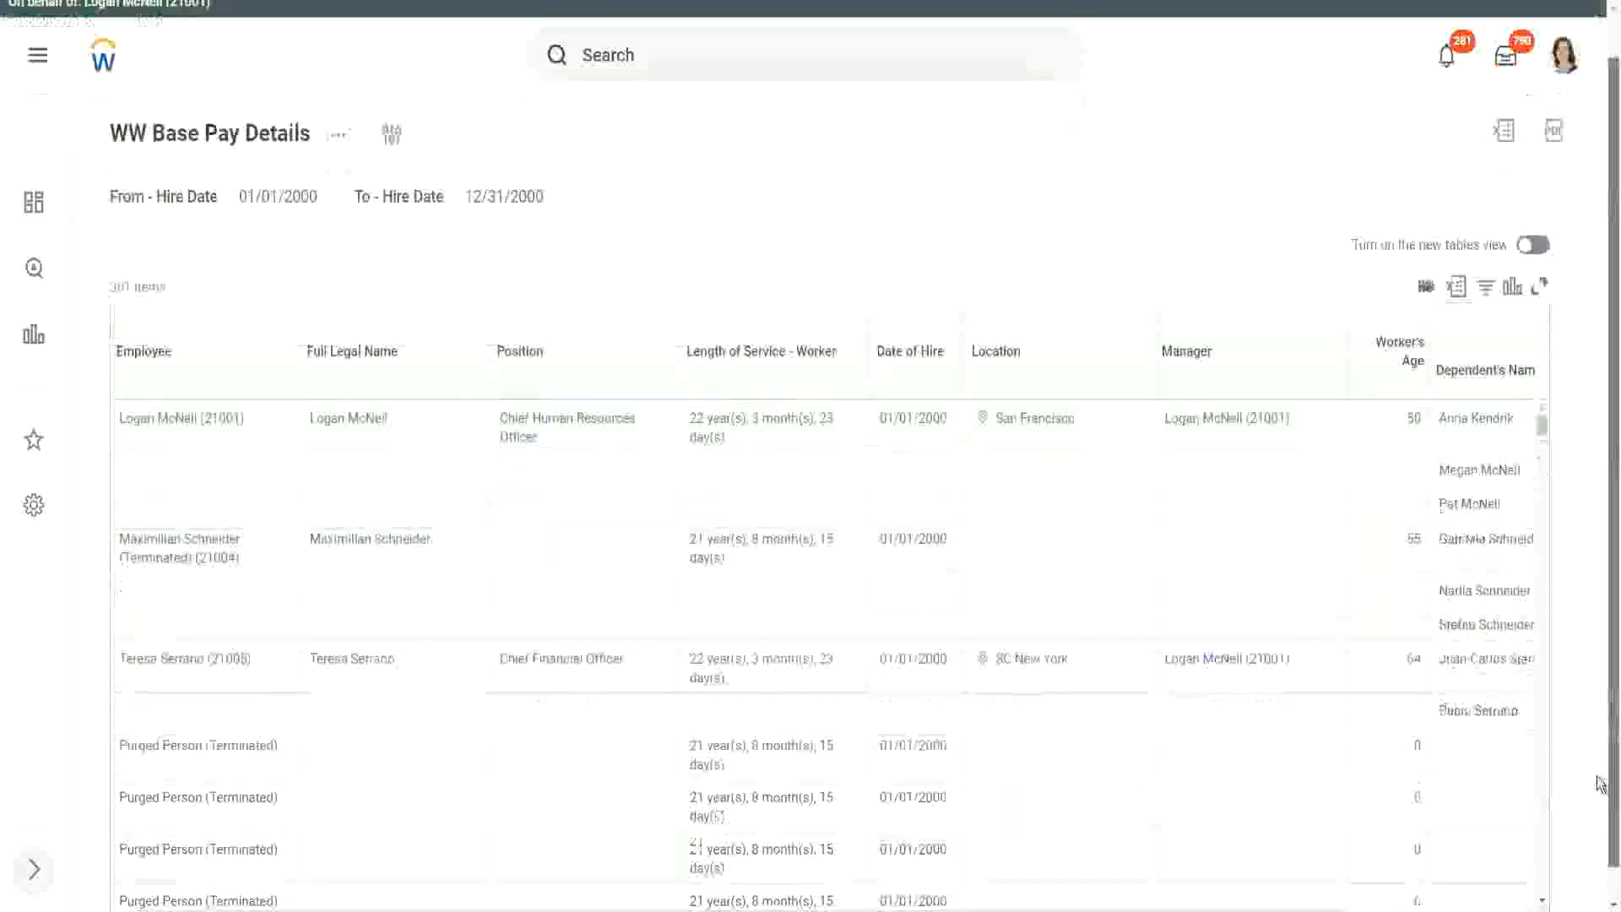
drag(1598, 777, 1595, 812)
drag(1283, 884, 1429, 893)
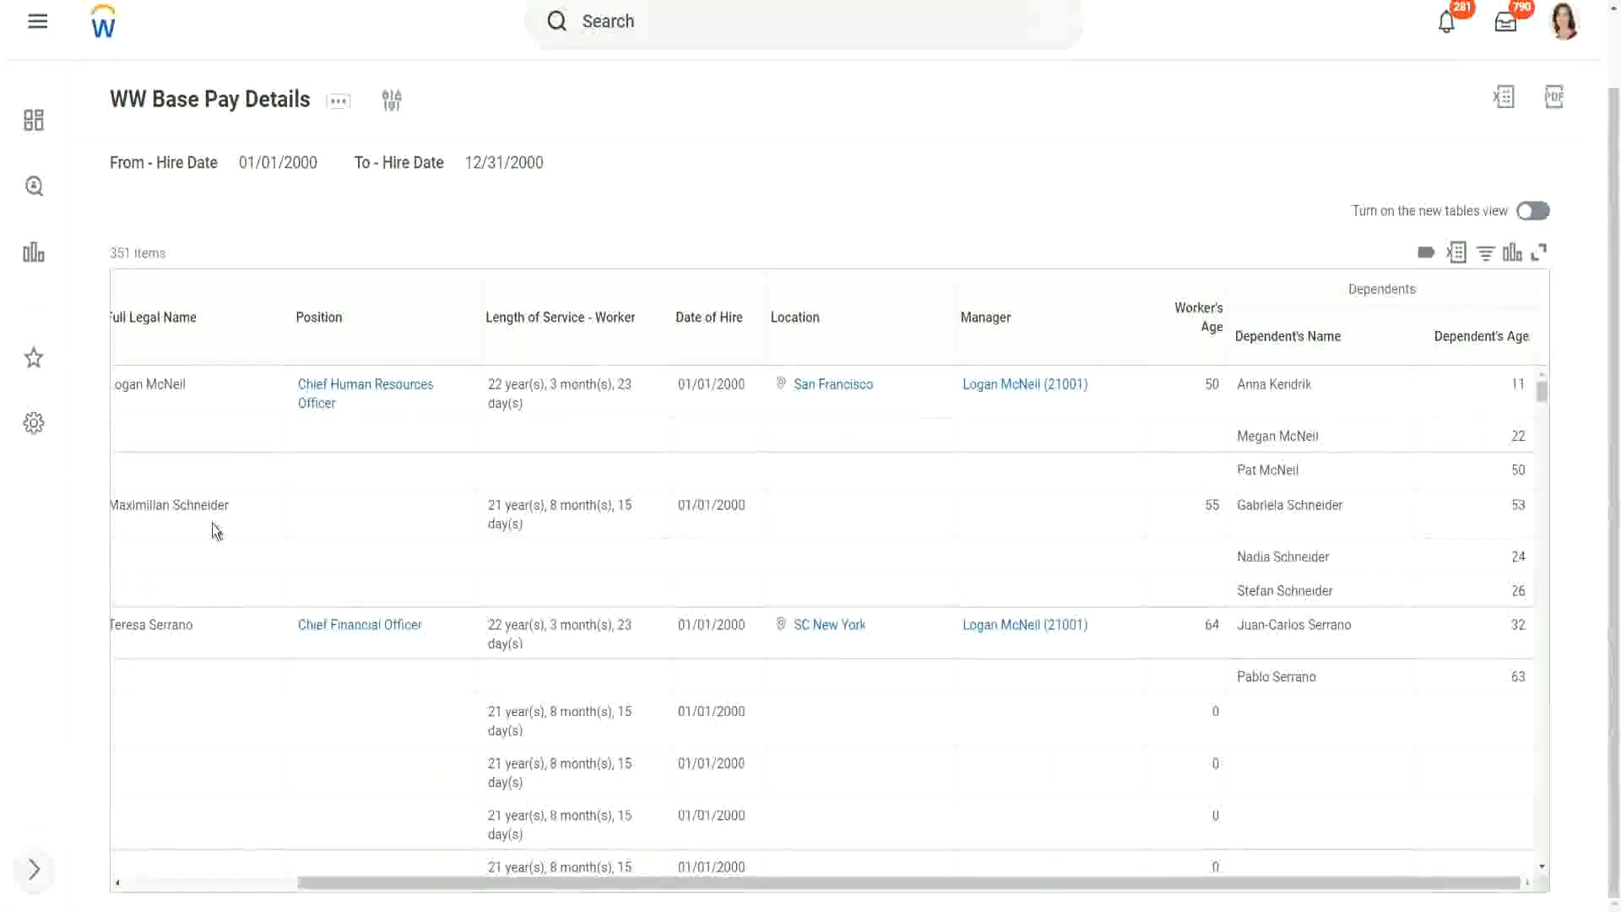
drag(135, 505, 256, 505)
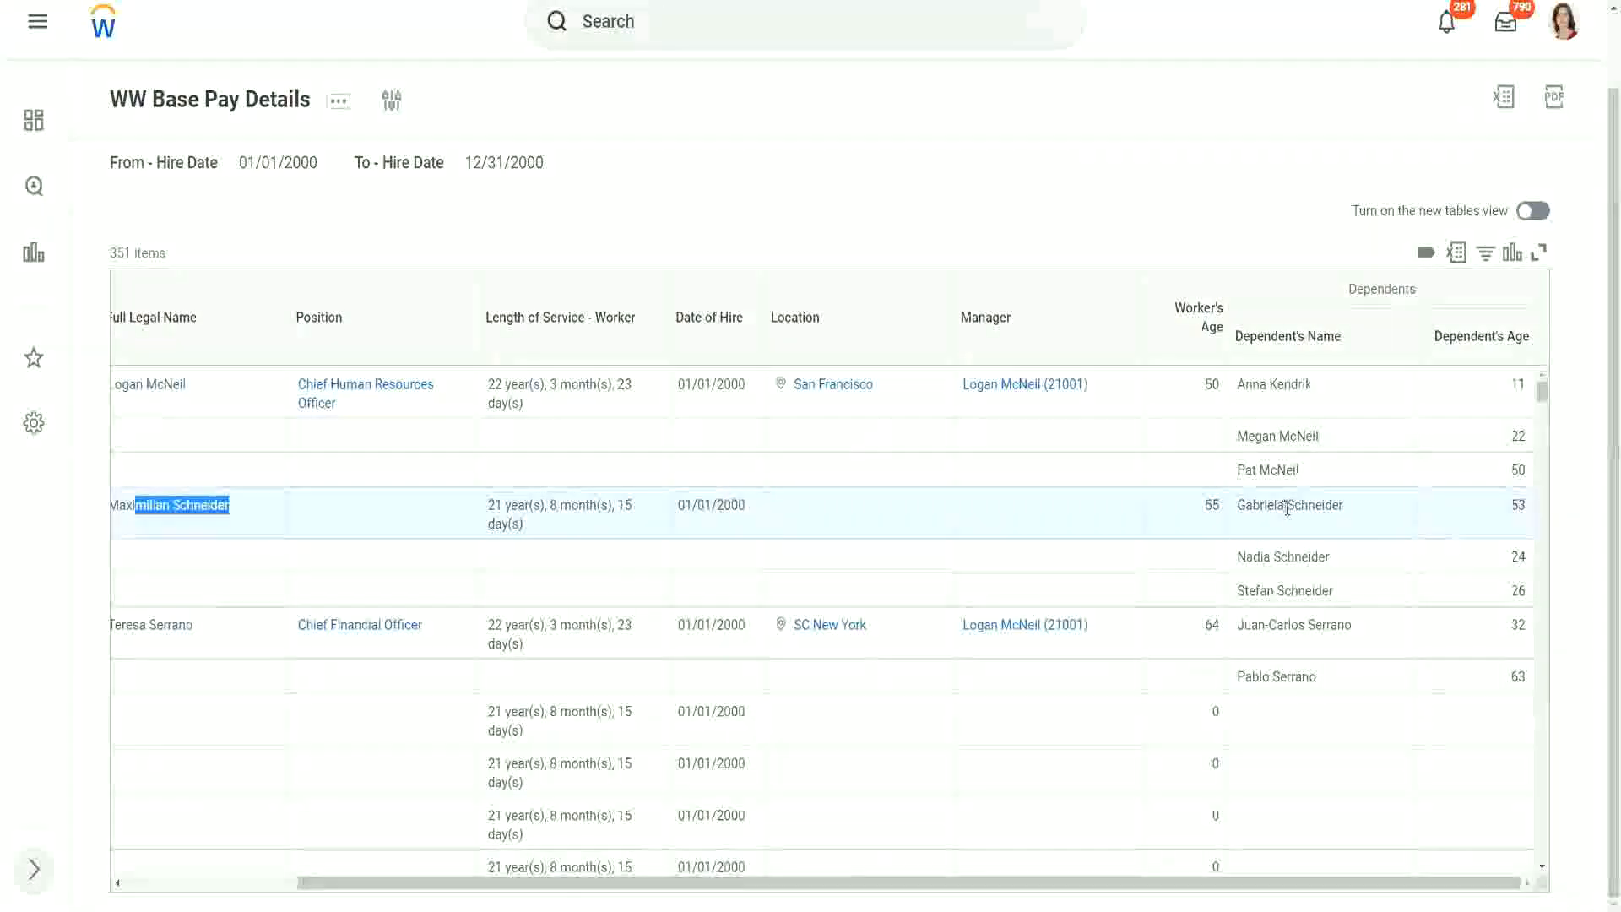
click(1279, 549)
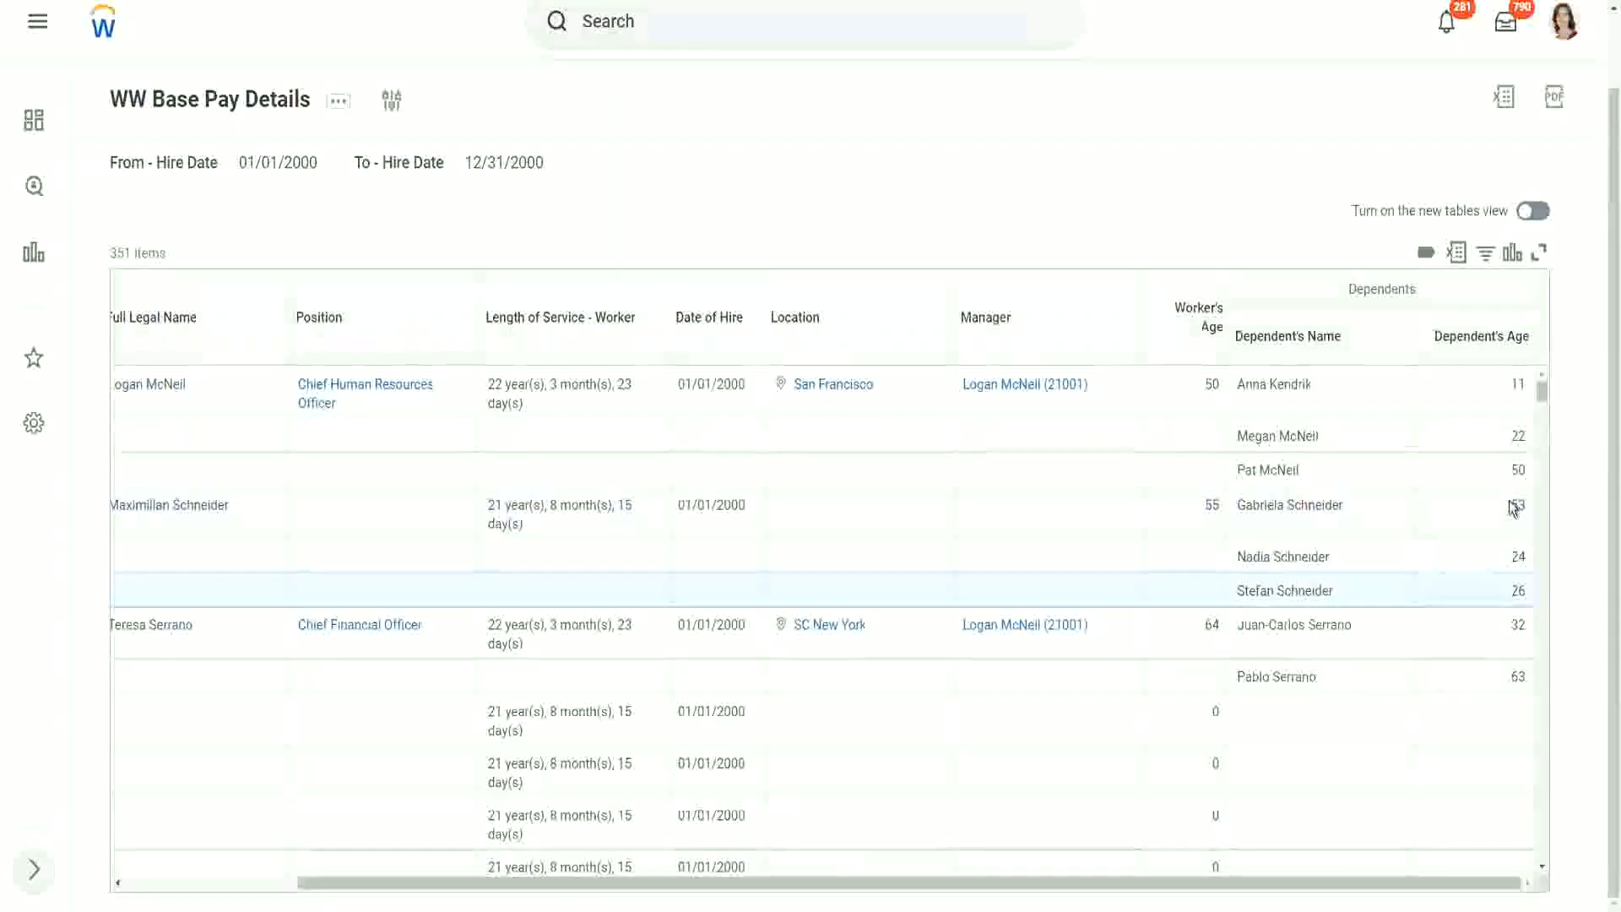
drag(1512, 505, 1527, 592)
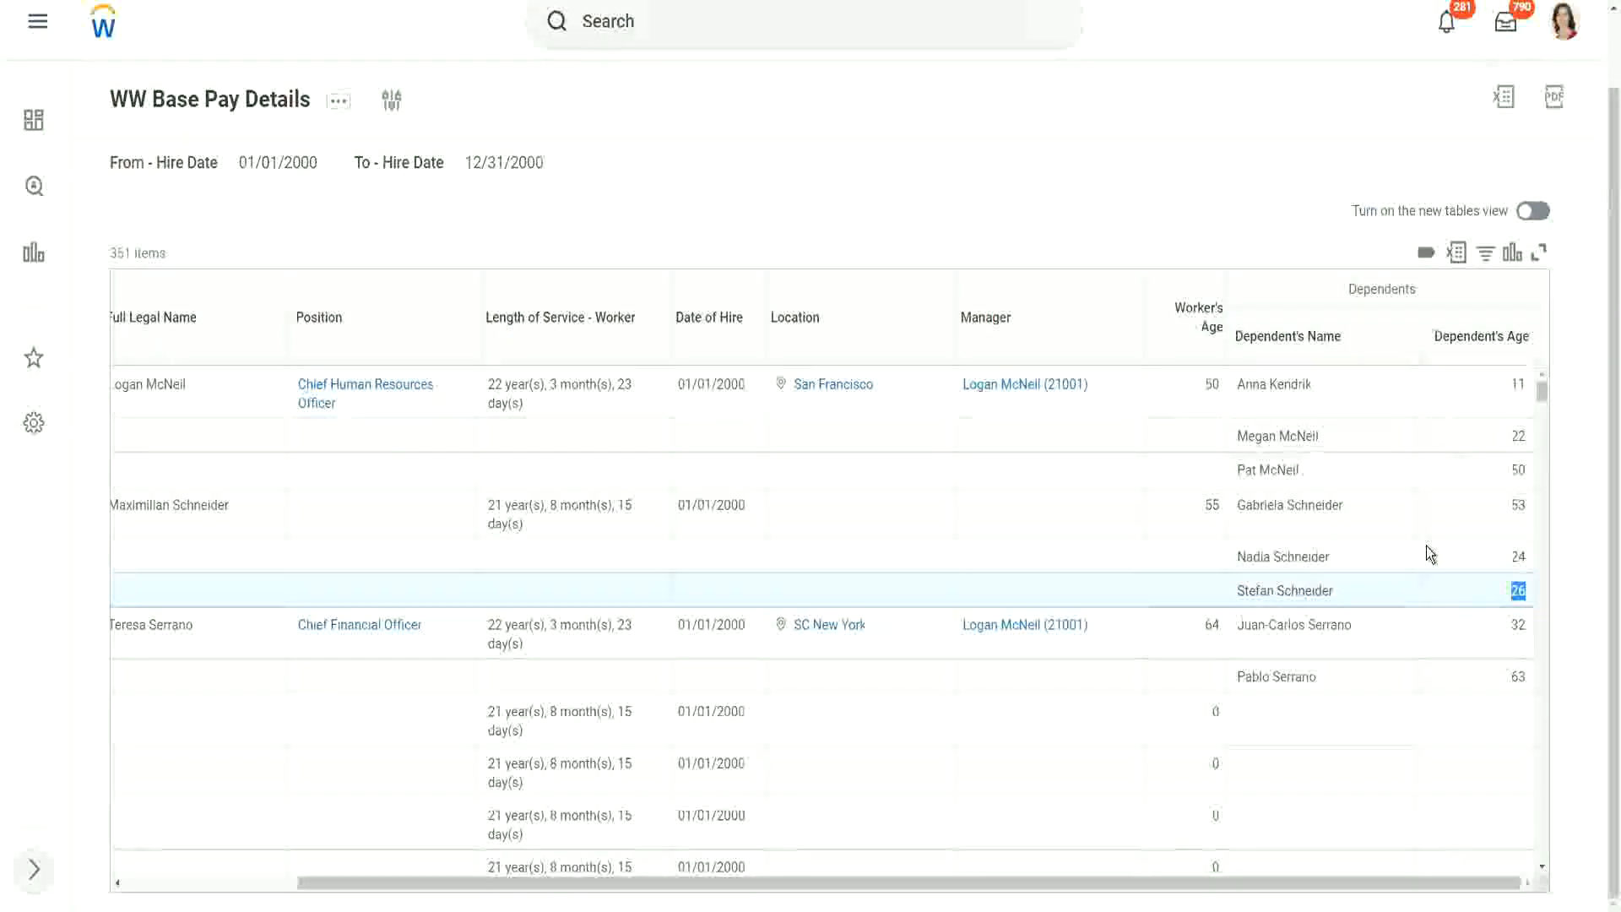
scroll(1410, 554, down, 3)
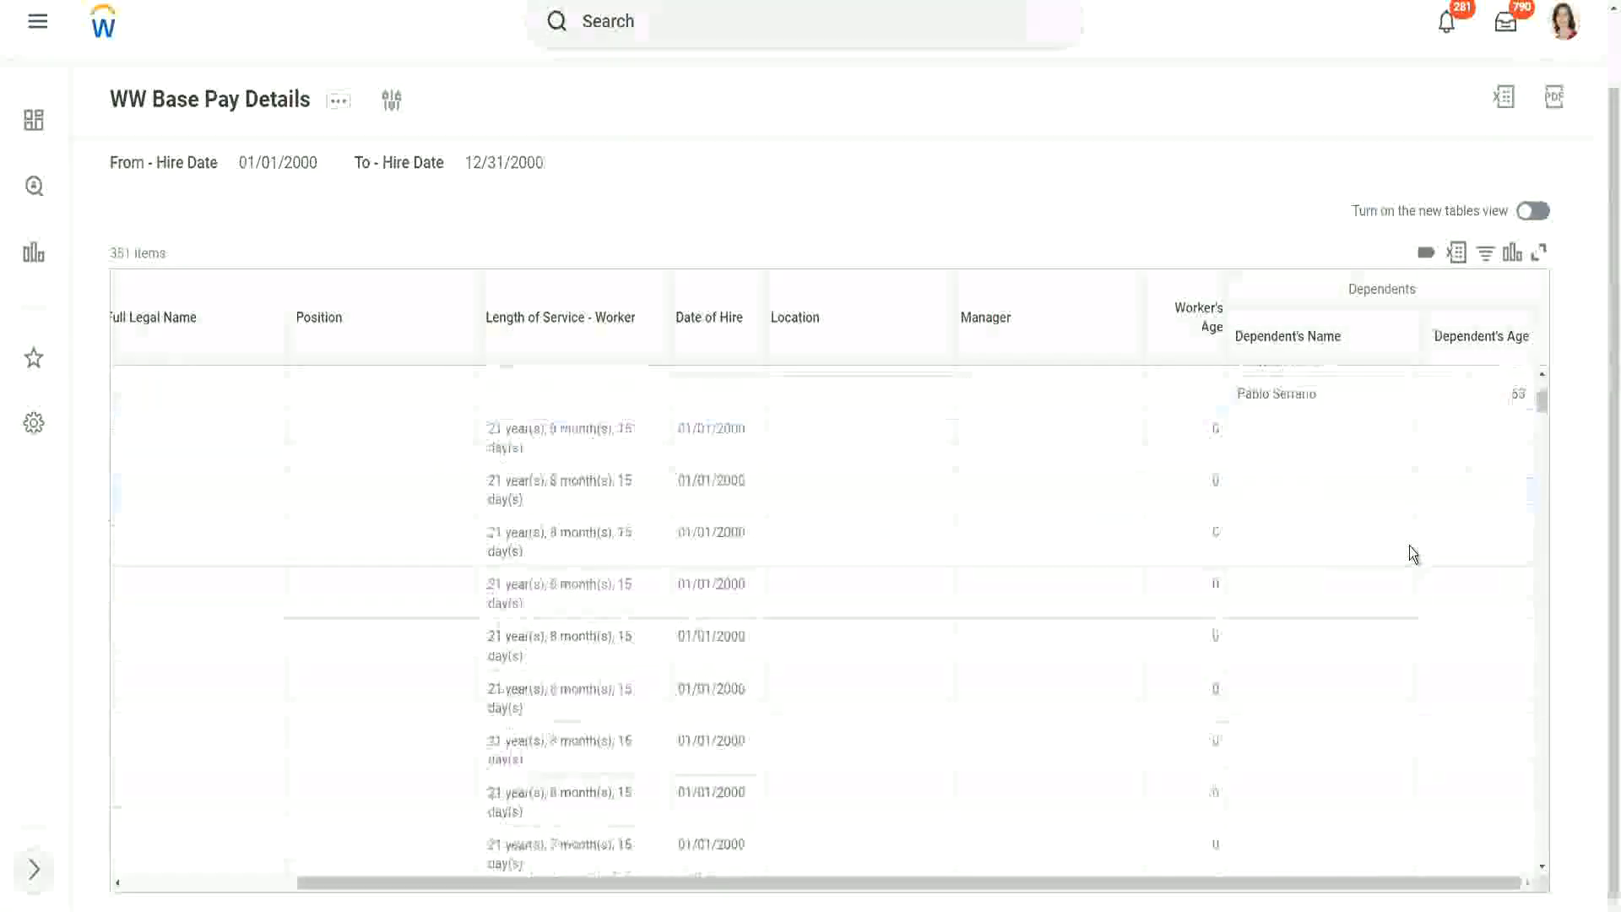
scroll(1410, 545, down, 2)
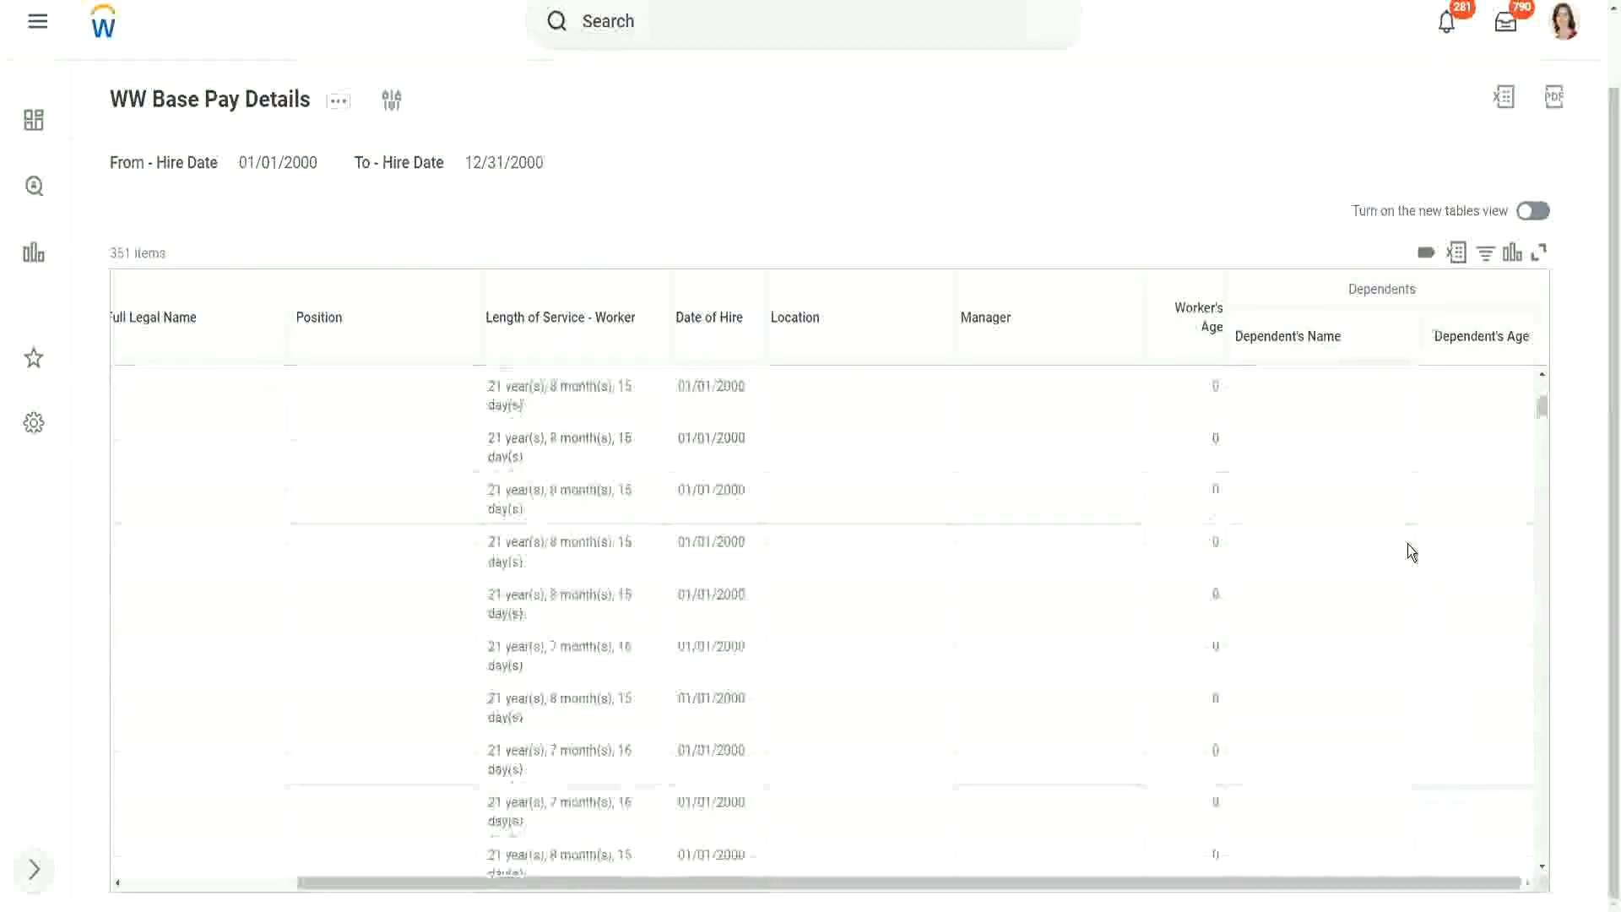
Step: Compare the dependents' ages within each of the first three workers to identify each worker's eldest dependent
scroll(1406, 544, up, 5)
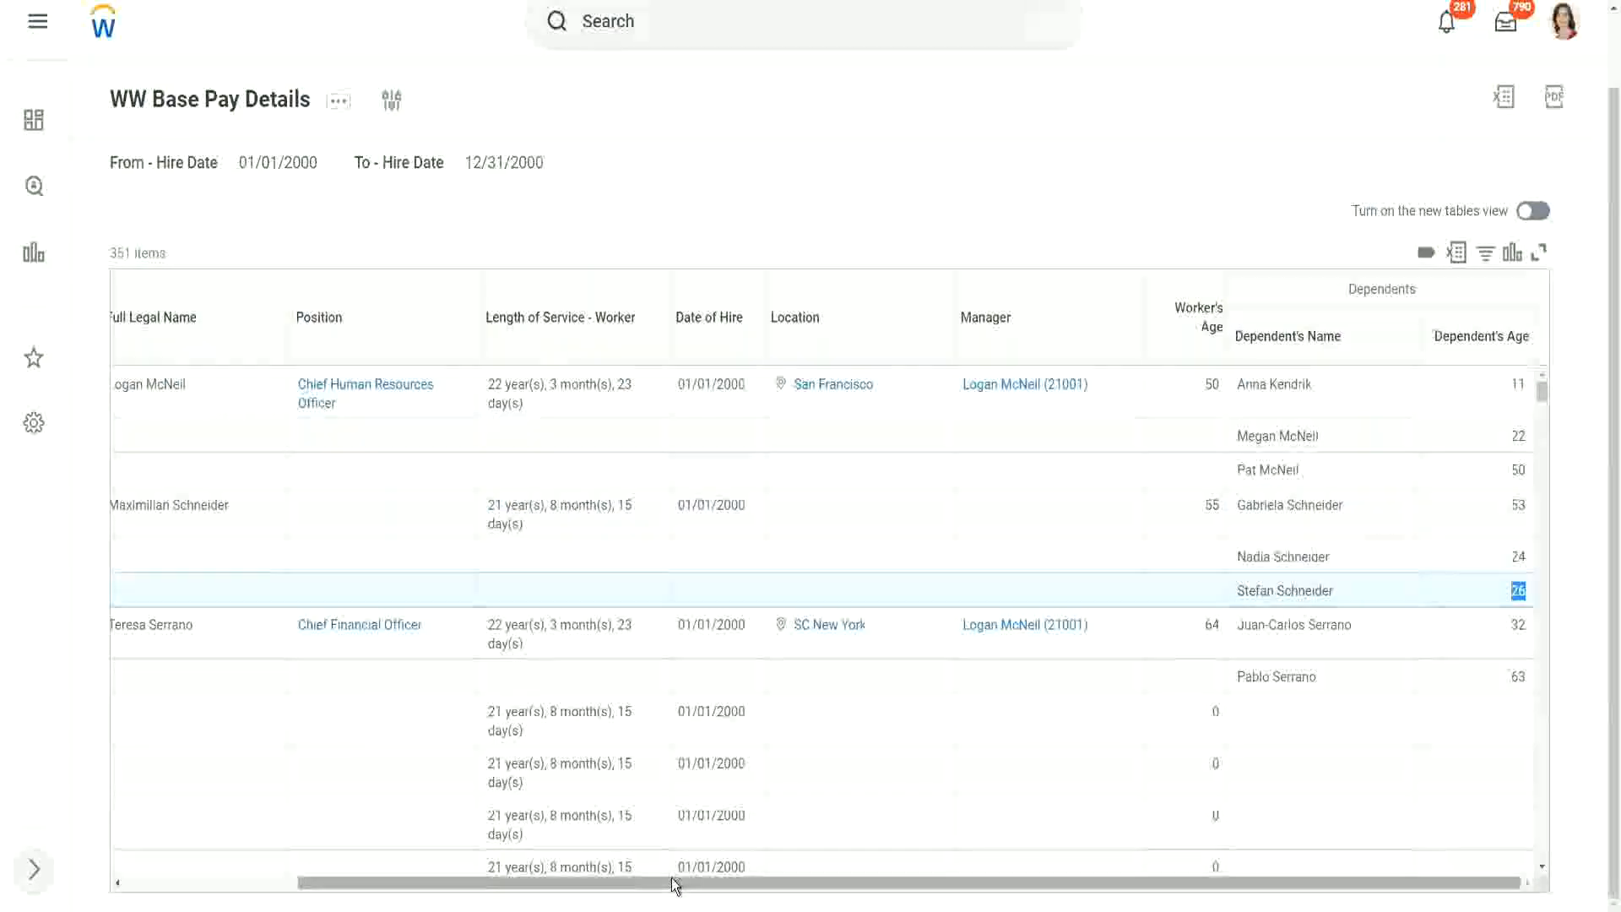
drag(676, 884, 740, 887)
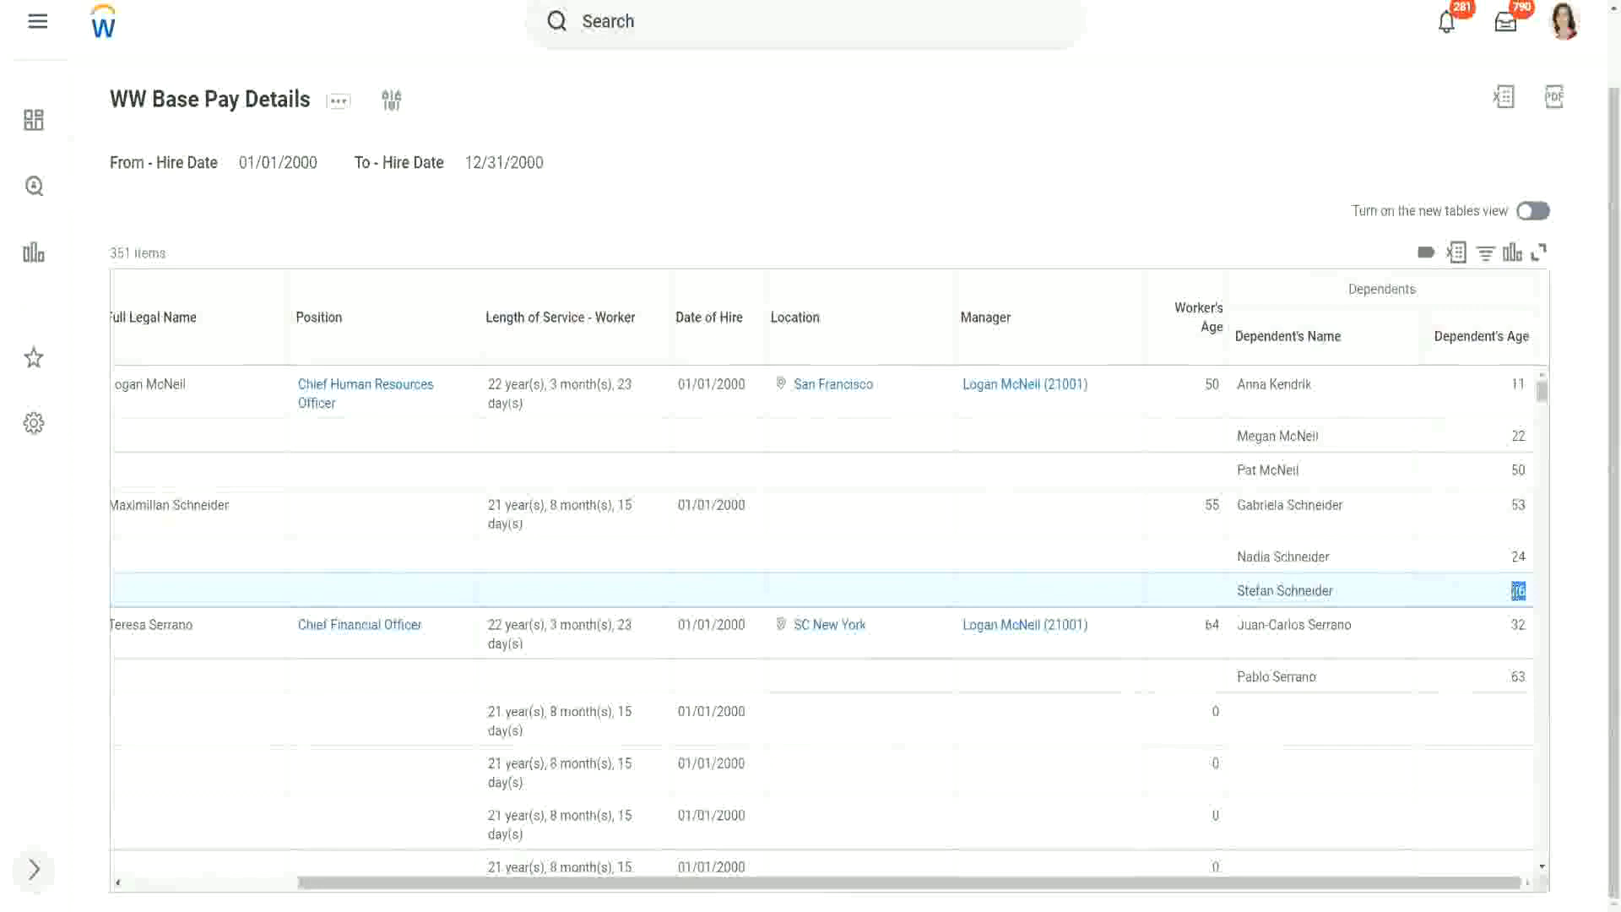
drag(1533, 583, 1513, 590)
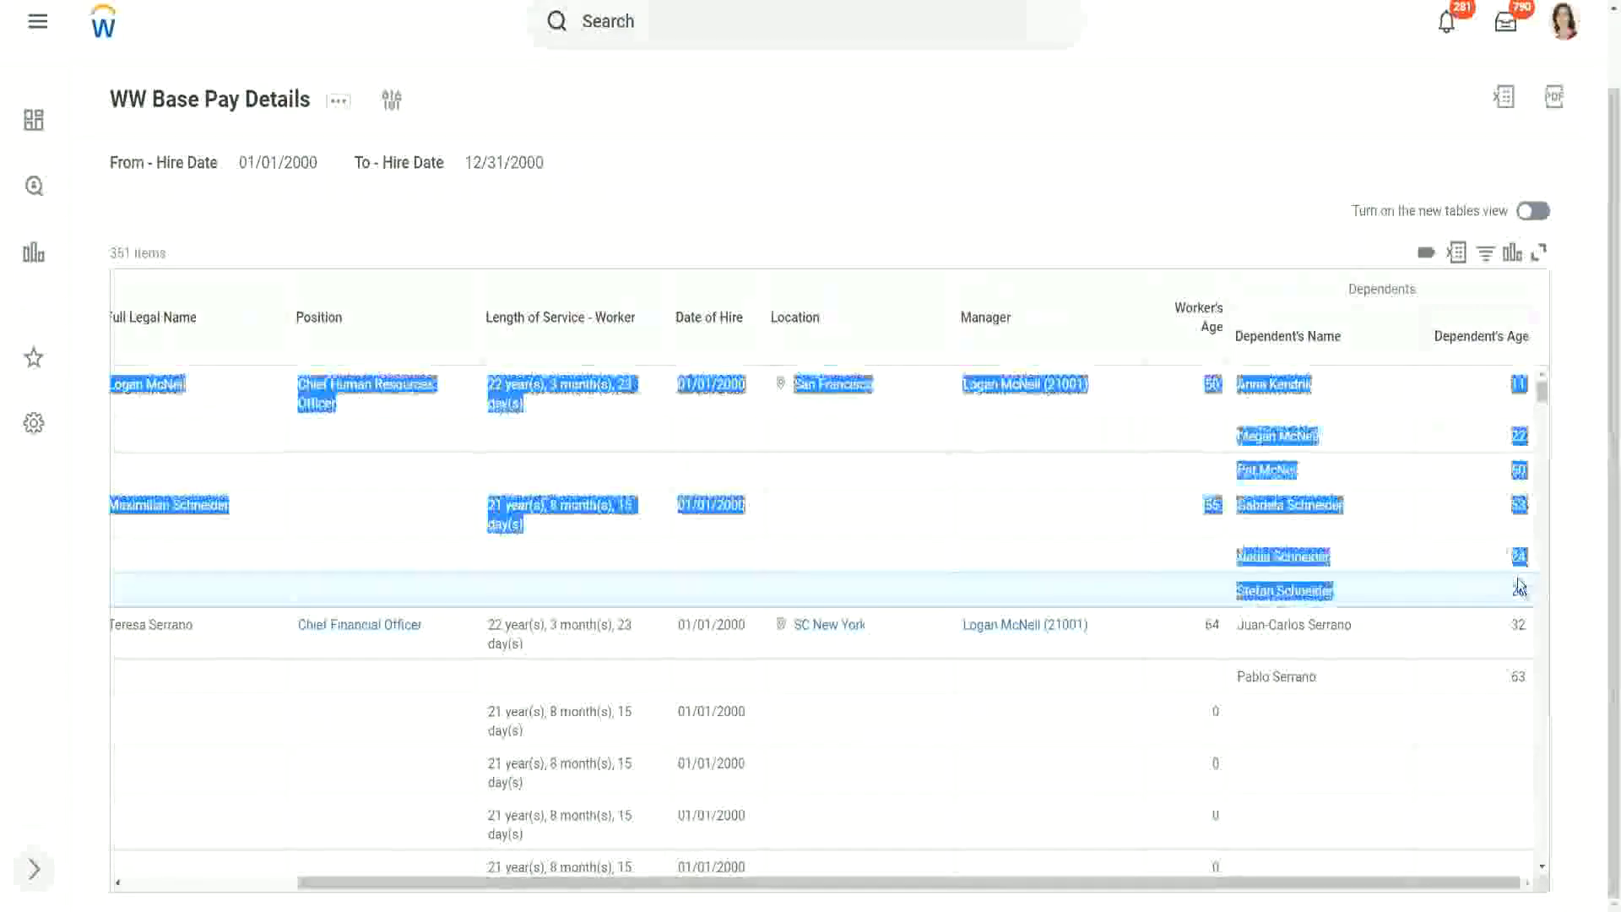
click(1473, 562)
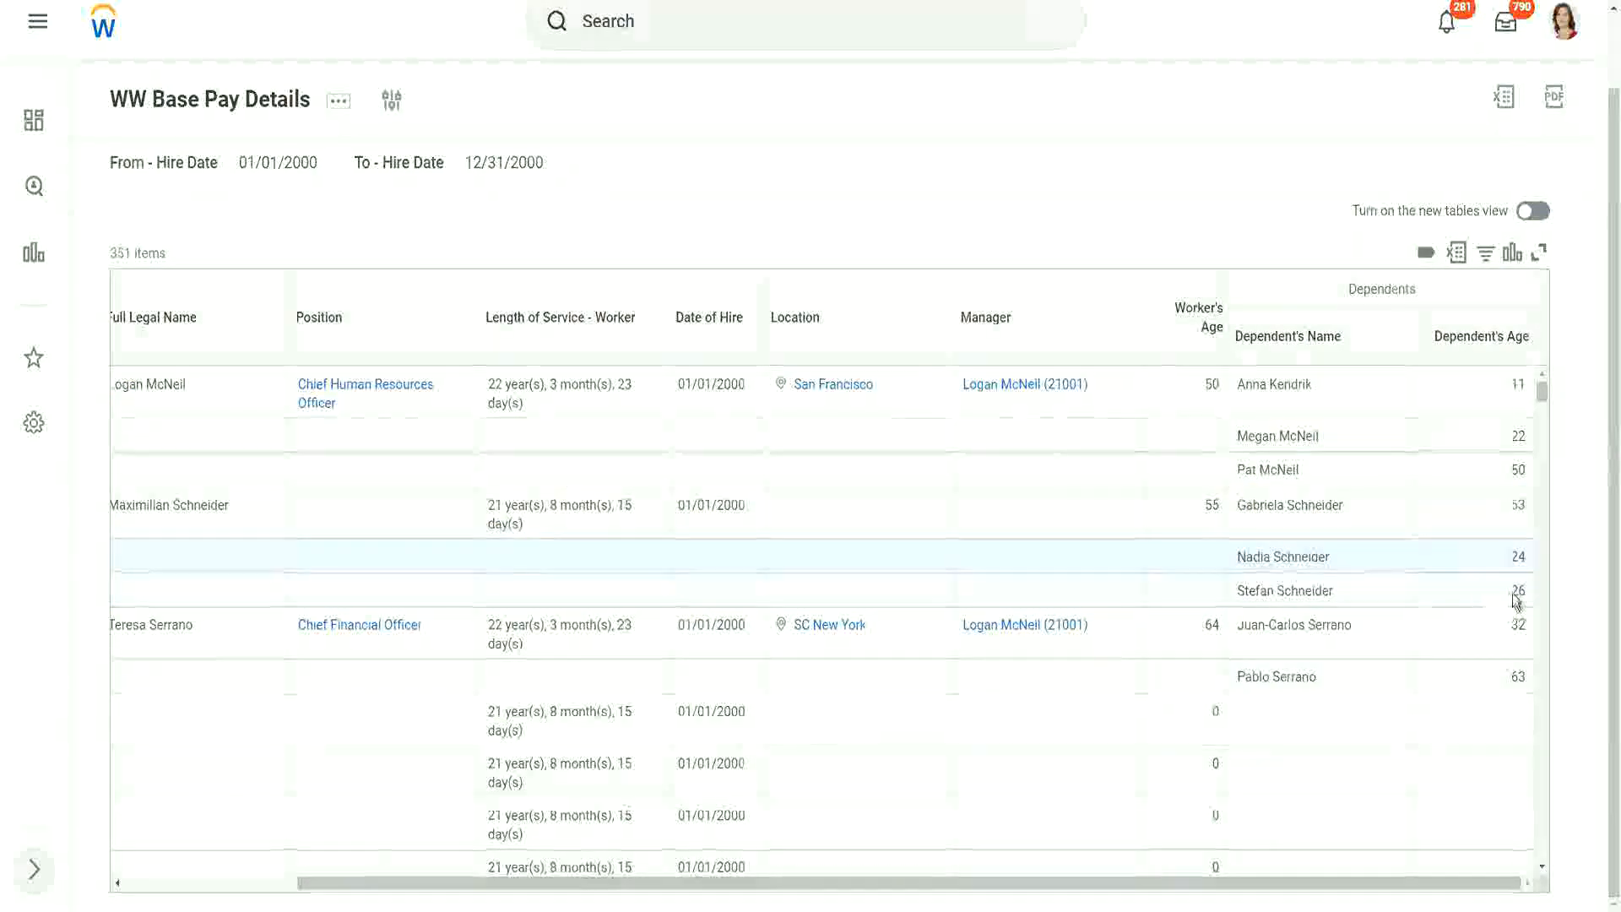
double_click(1515, 590)
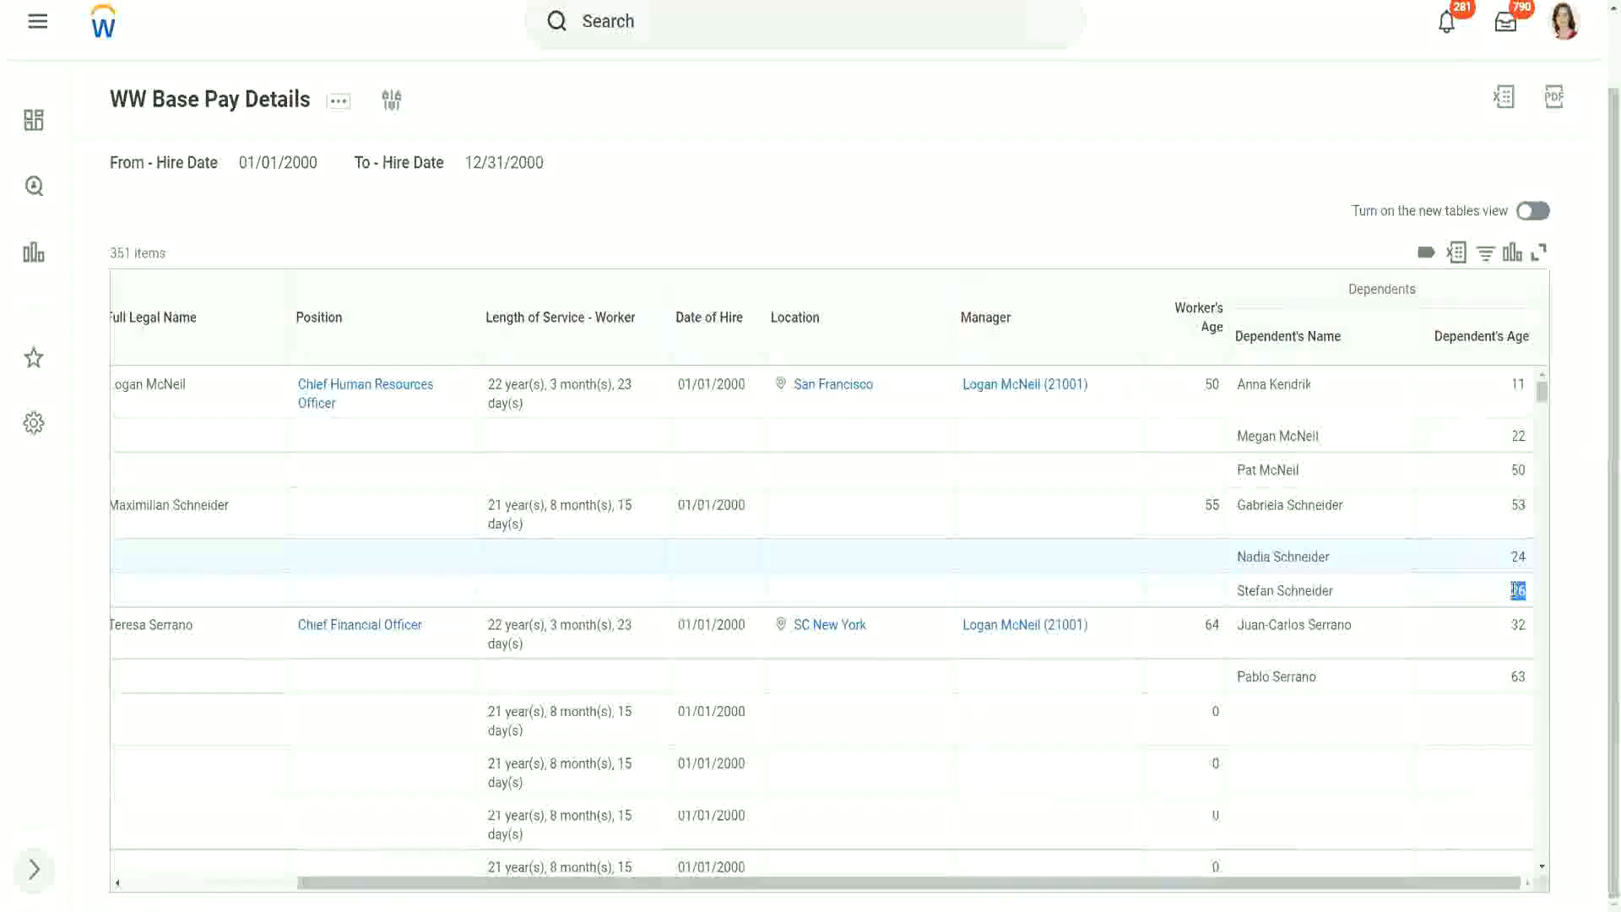
click(1396, 596)
scroll(1396, 596, down, 1)
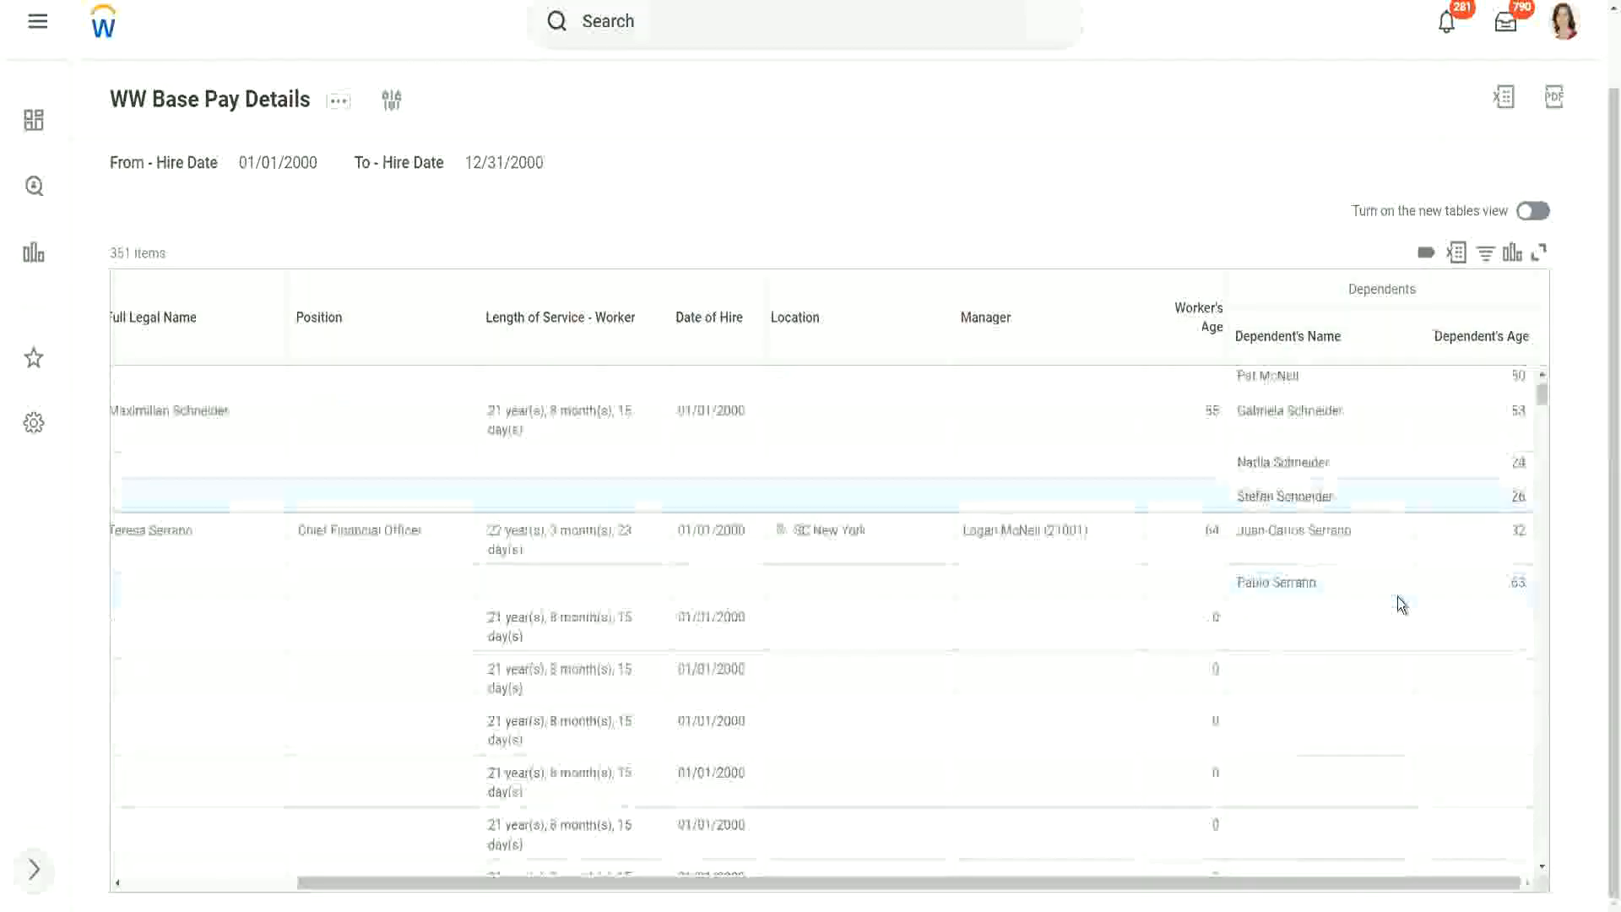
scroll(1396, 596, down, 2)
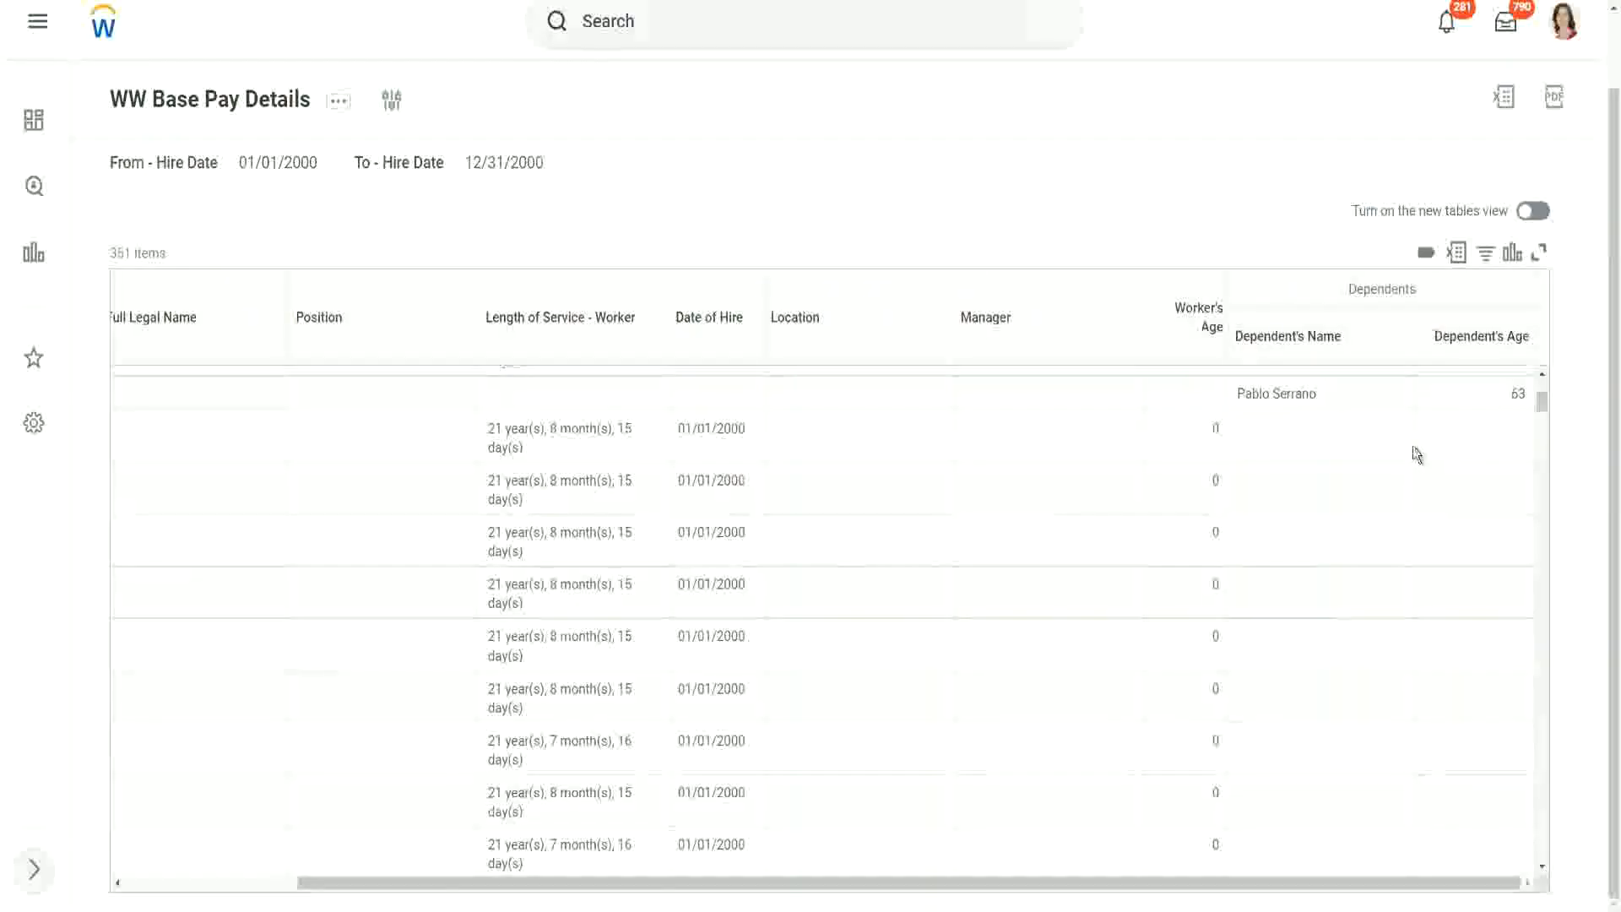
scroll(1417, 454, up, 3)
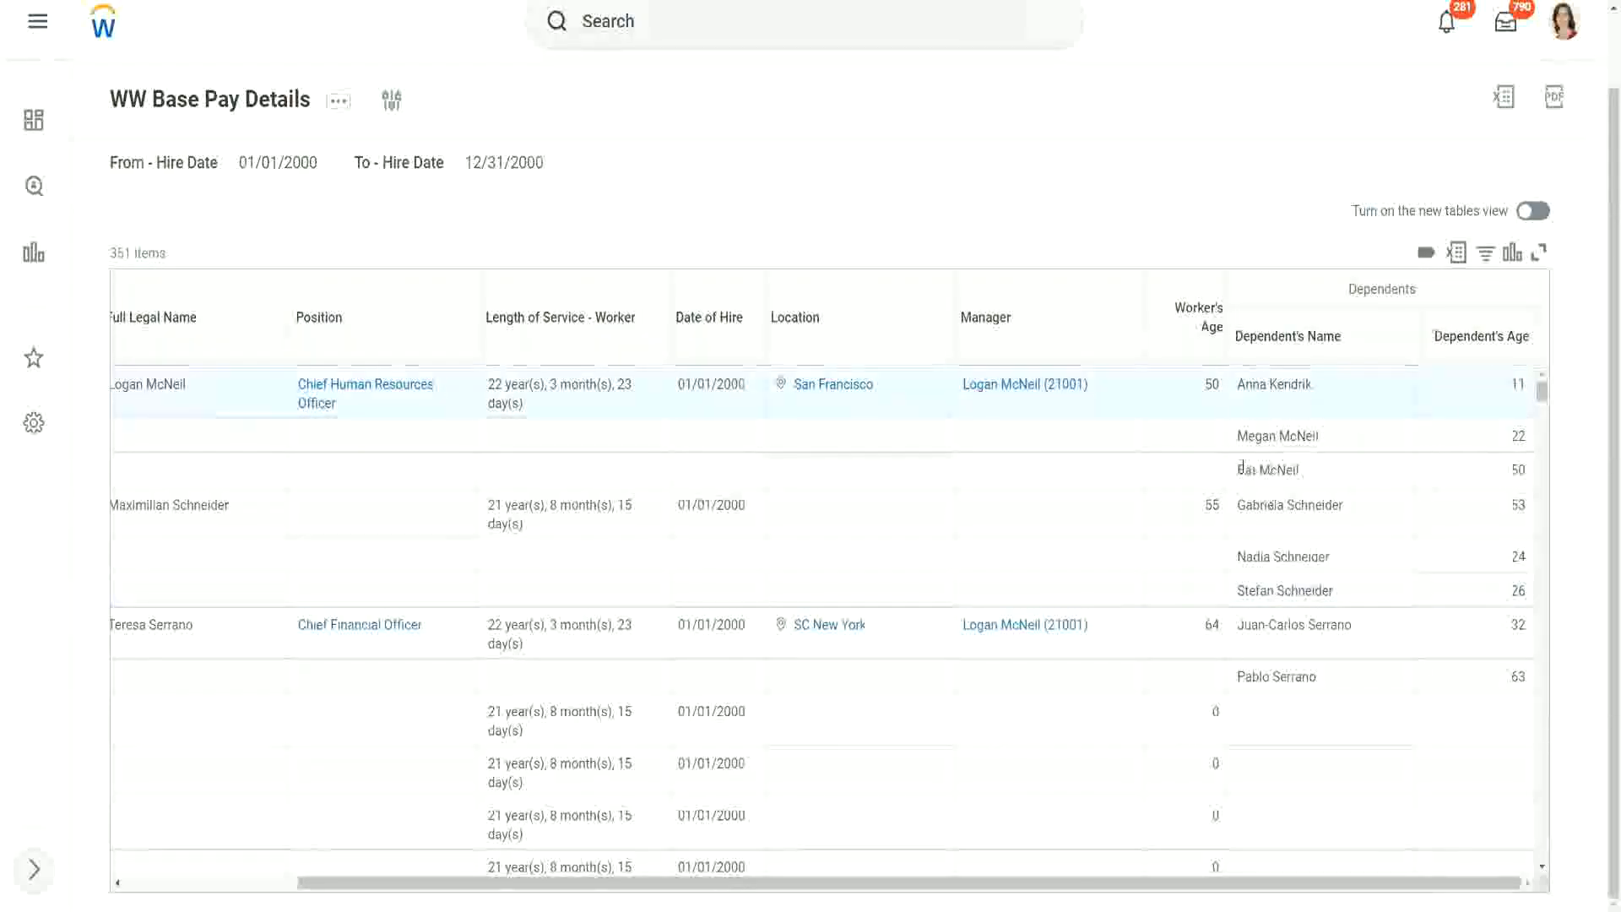
triple_click(1306, 470)
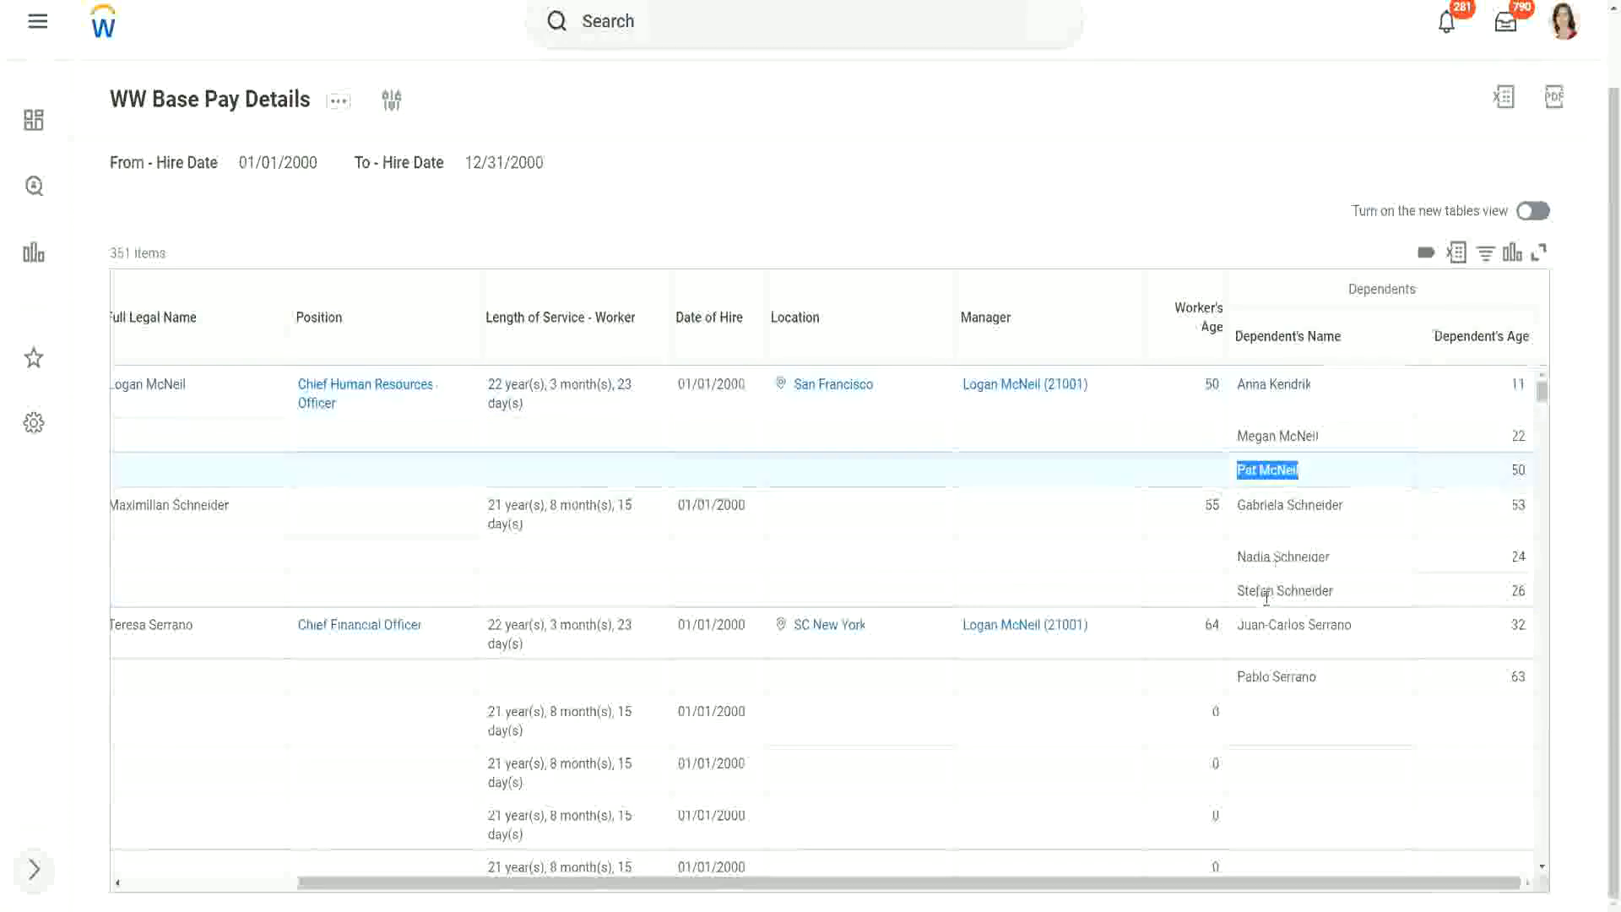
click(1349, 673)
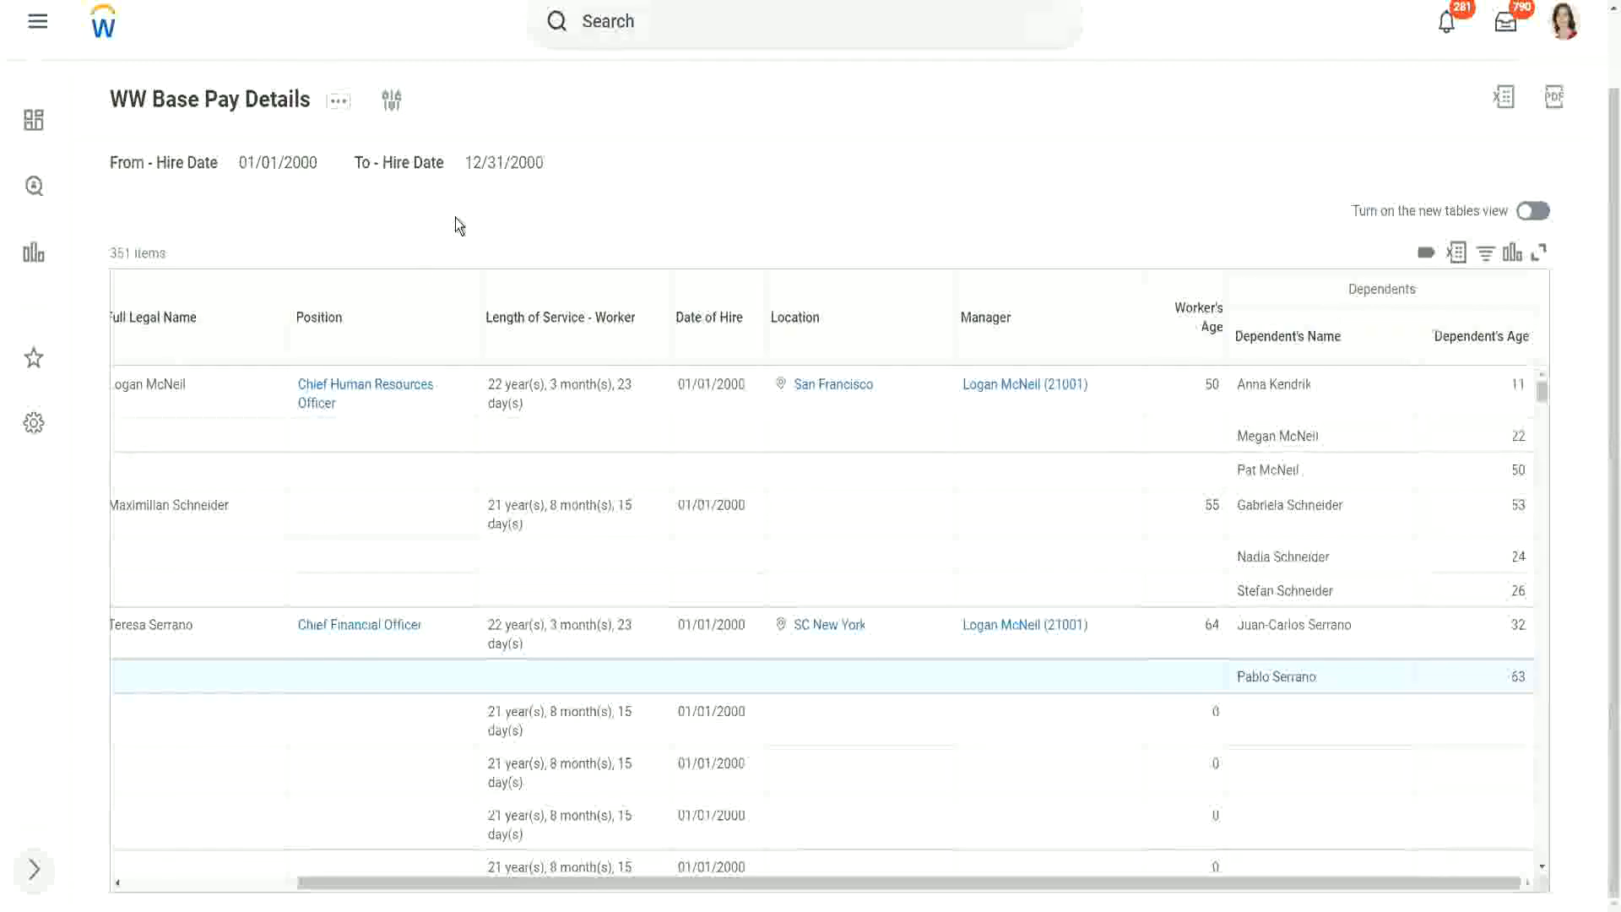
Step: Duplicate the report's browser tab and open the Create Calculated Field task in the copy
right_click(272, 0)
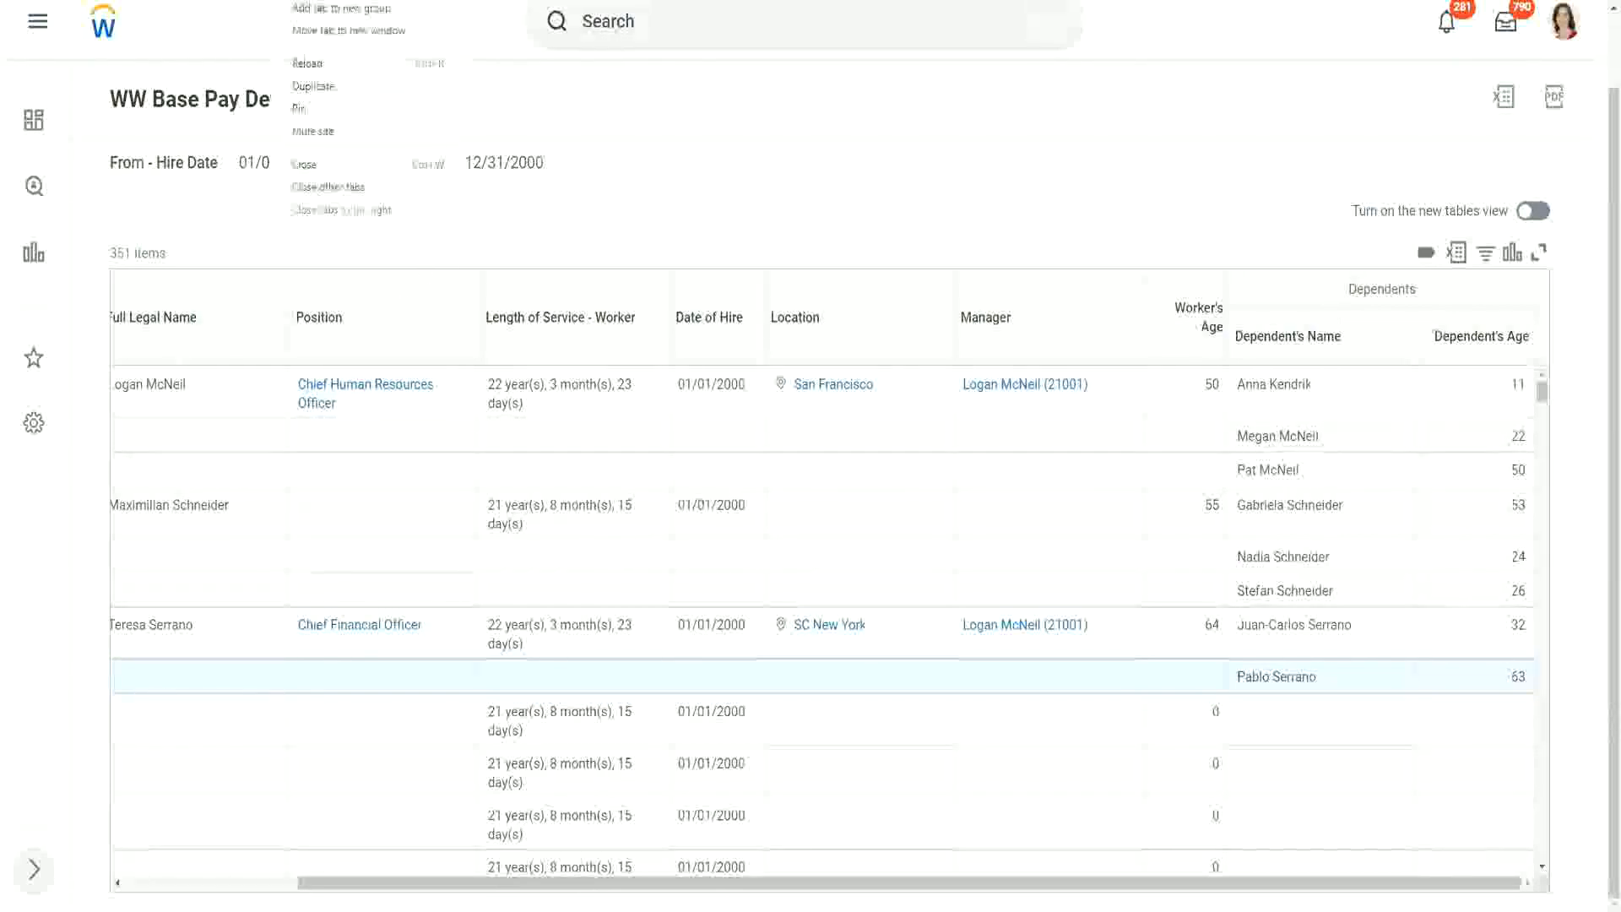
click(331, 84)
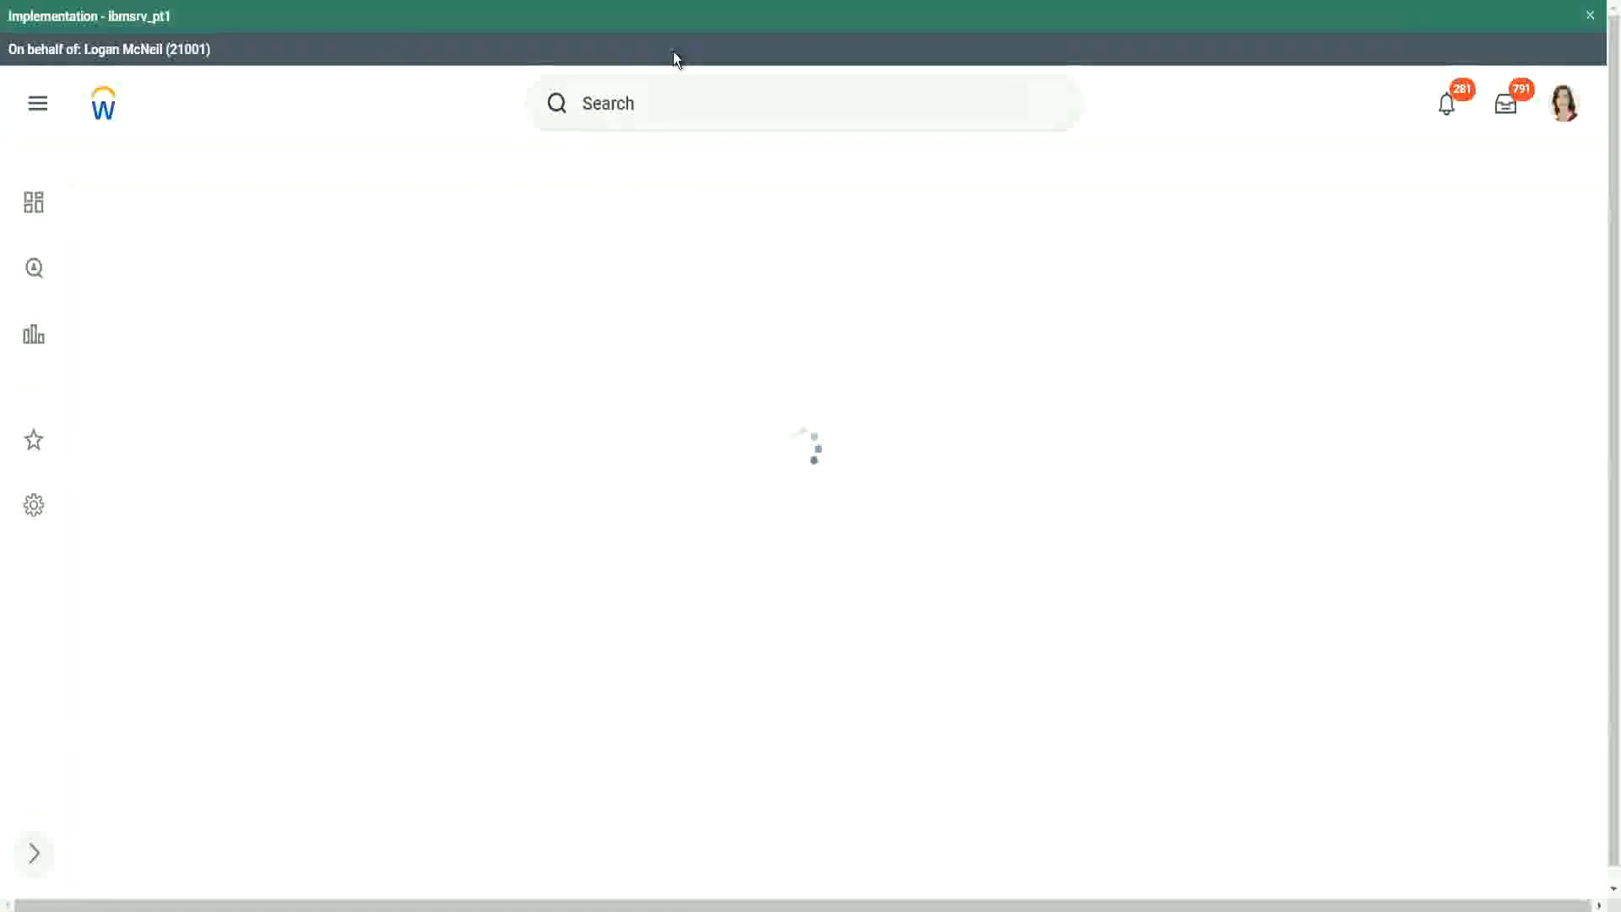
click(676, 105)
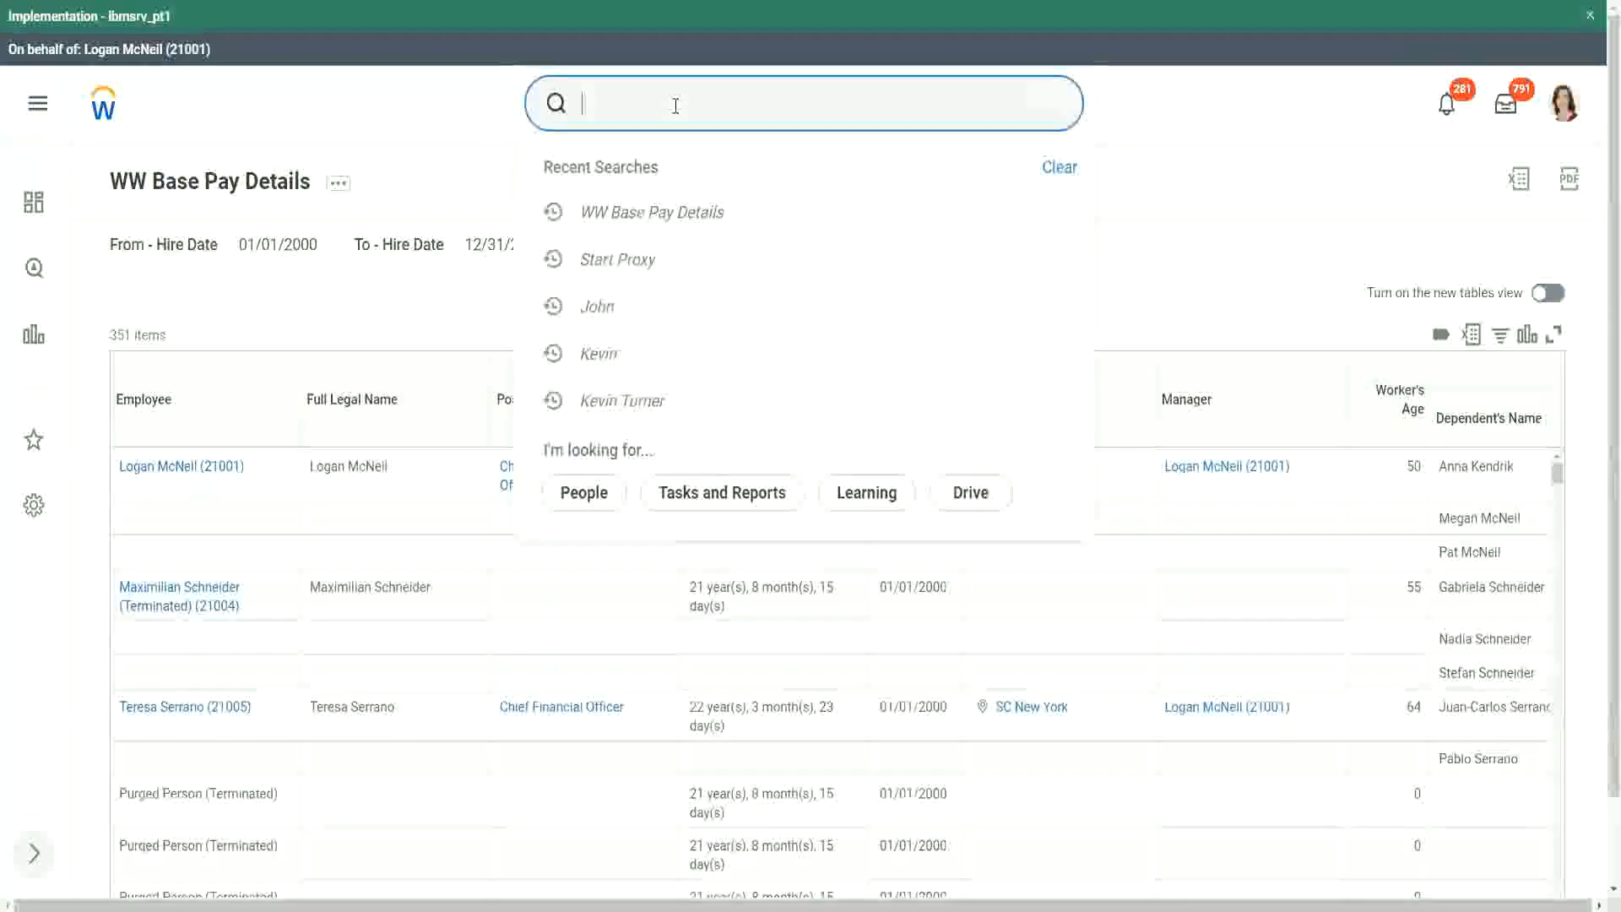
text(create calc )
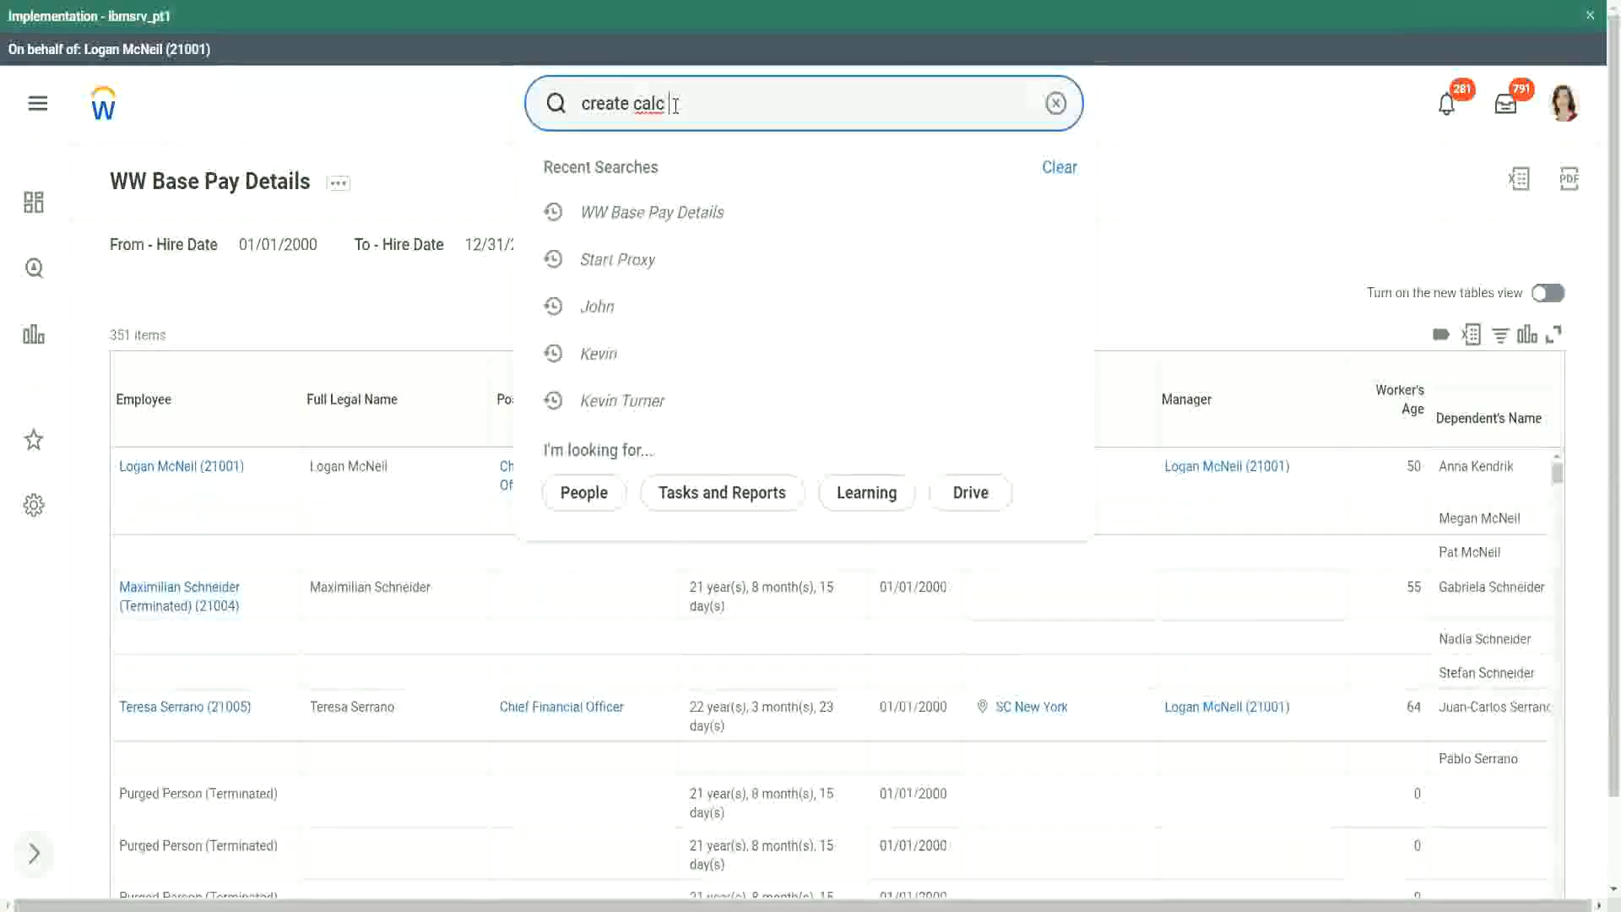
text(field)
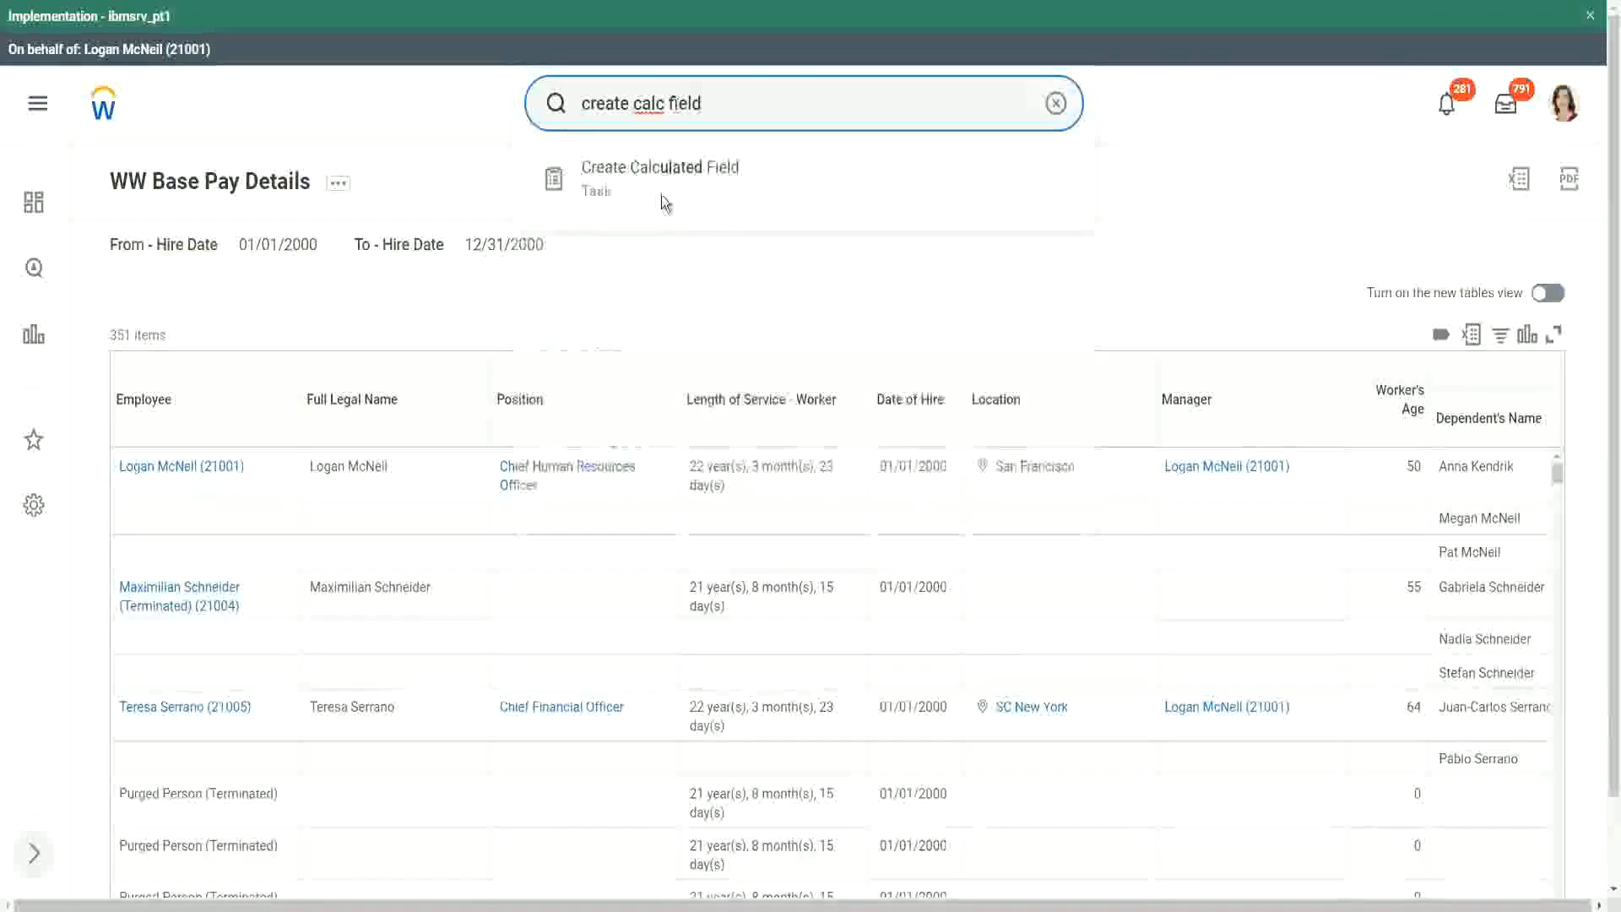
click(662, 183)
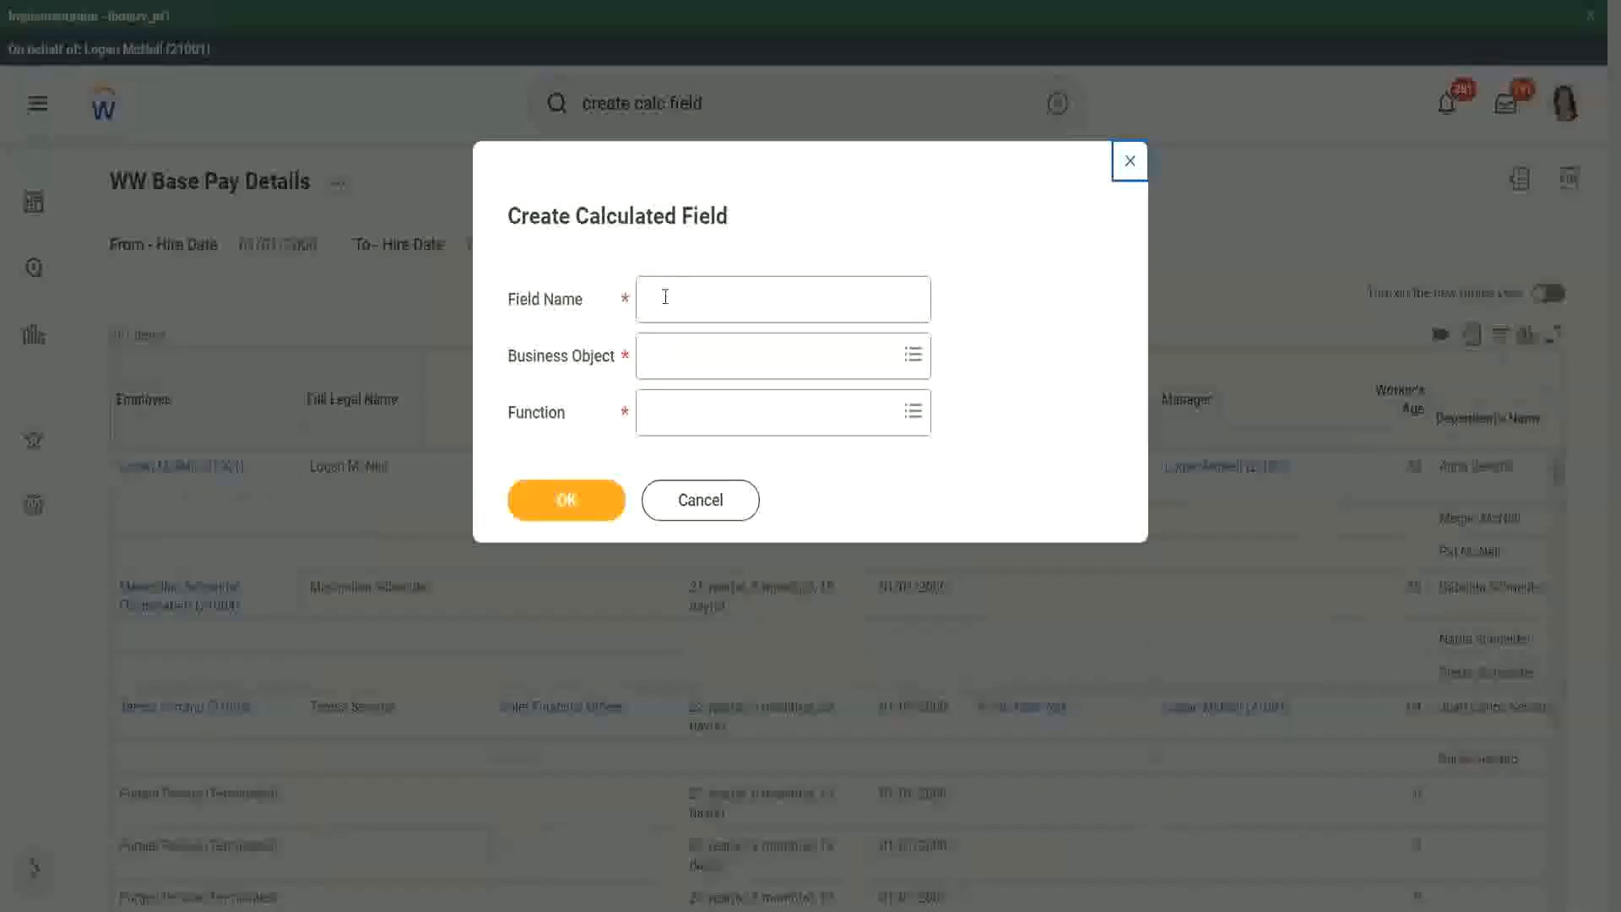
Step: Name the new calculated field "CF-WW-ESI-Eldest Dependent"
click(665, 296)
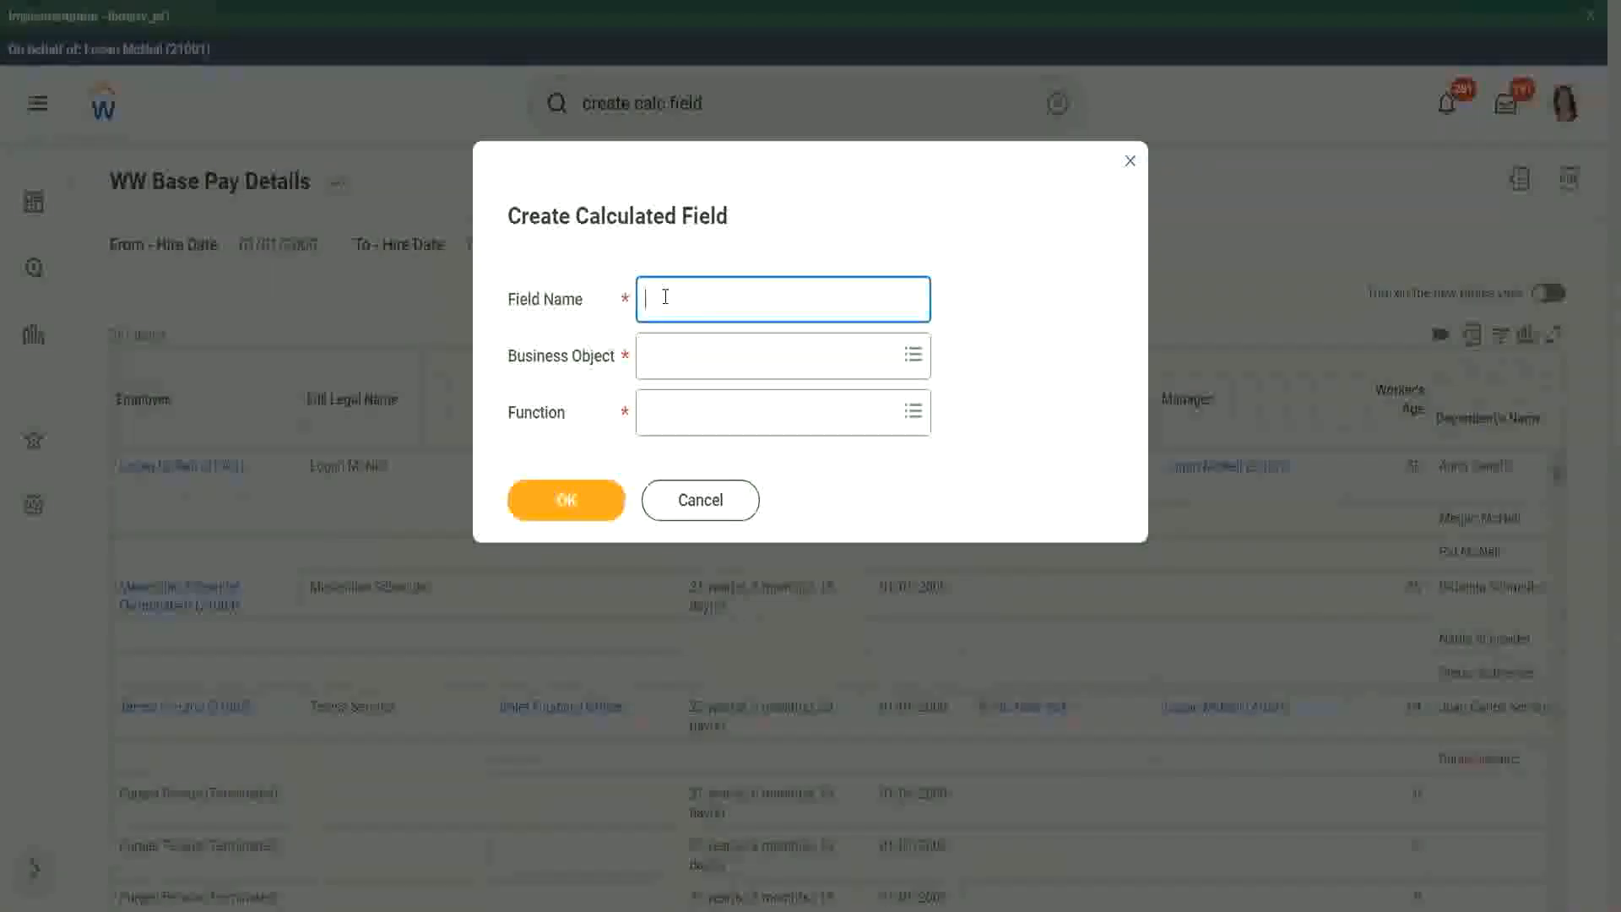
text(CF_WW)
text(_)
text(ESI_)
text(Elde)
text(st Dependent)
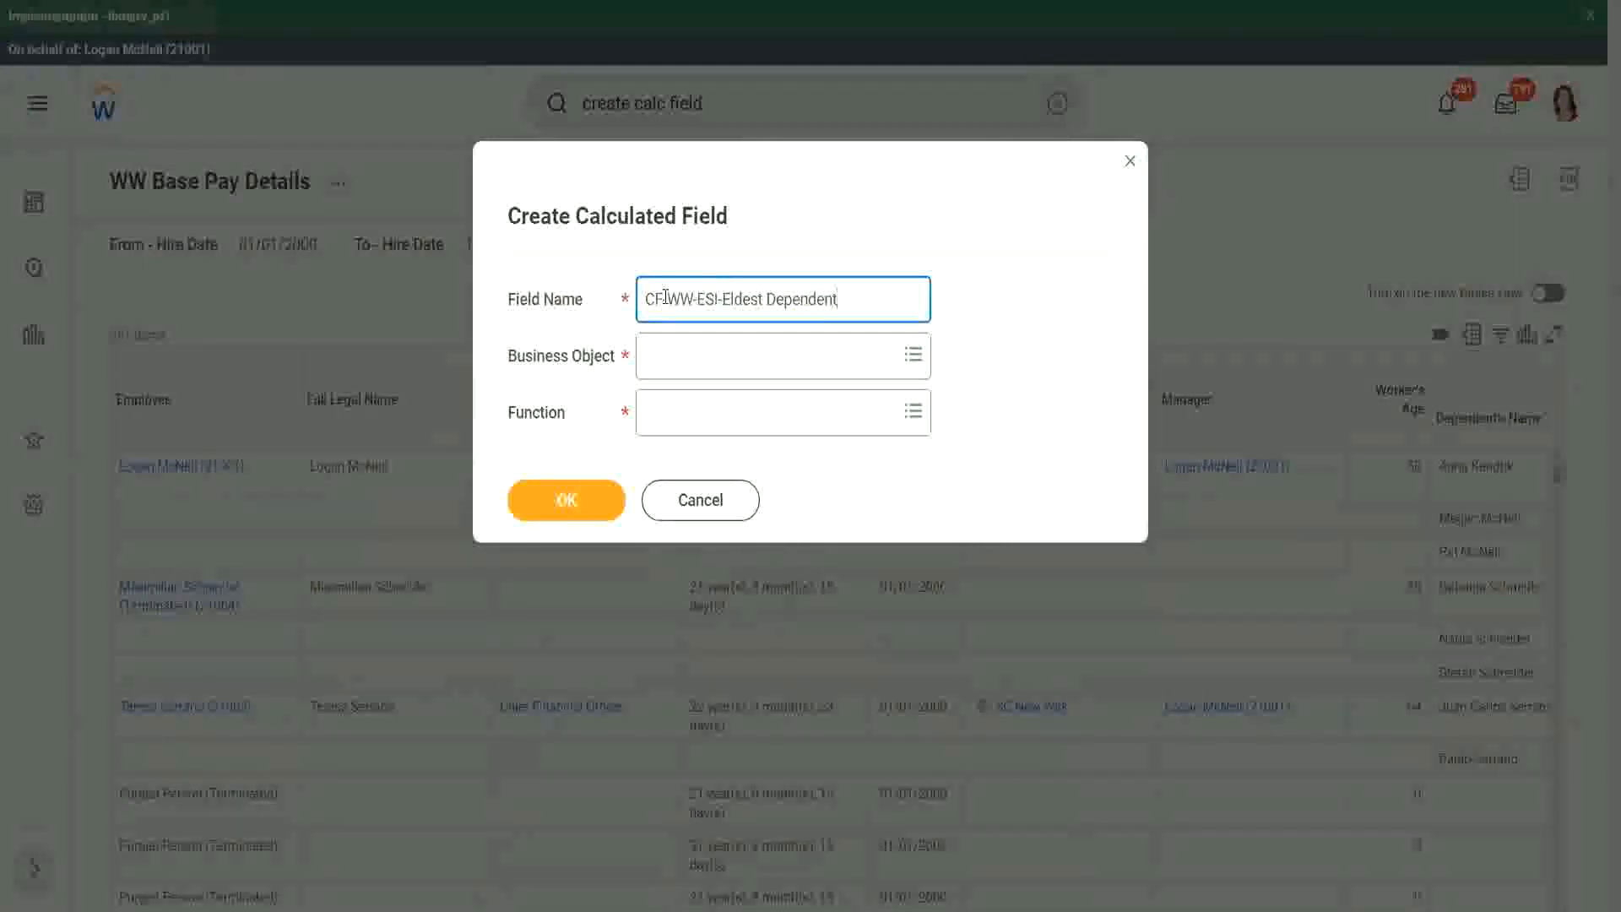
Step: Set the calculated field's business object to Worker and its function to Extract Single Instance, and proceed to its definition
click(685, 361)
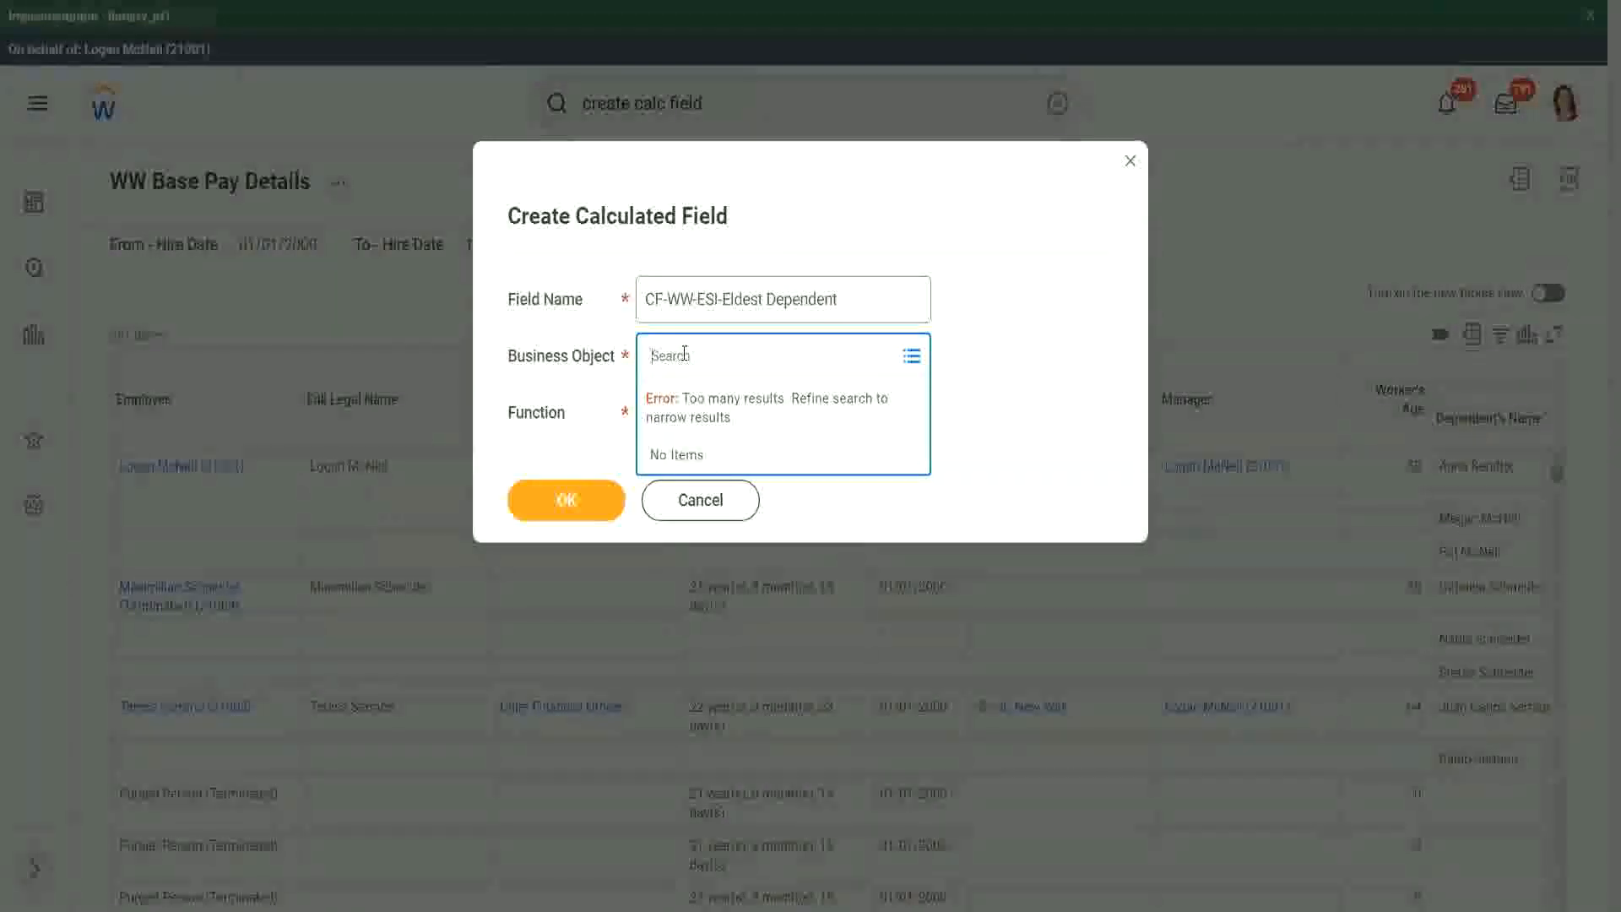
text(worker)
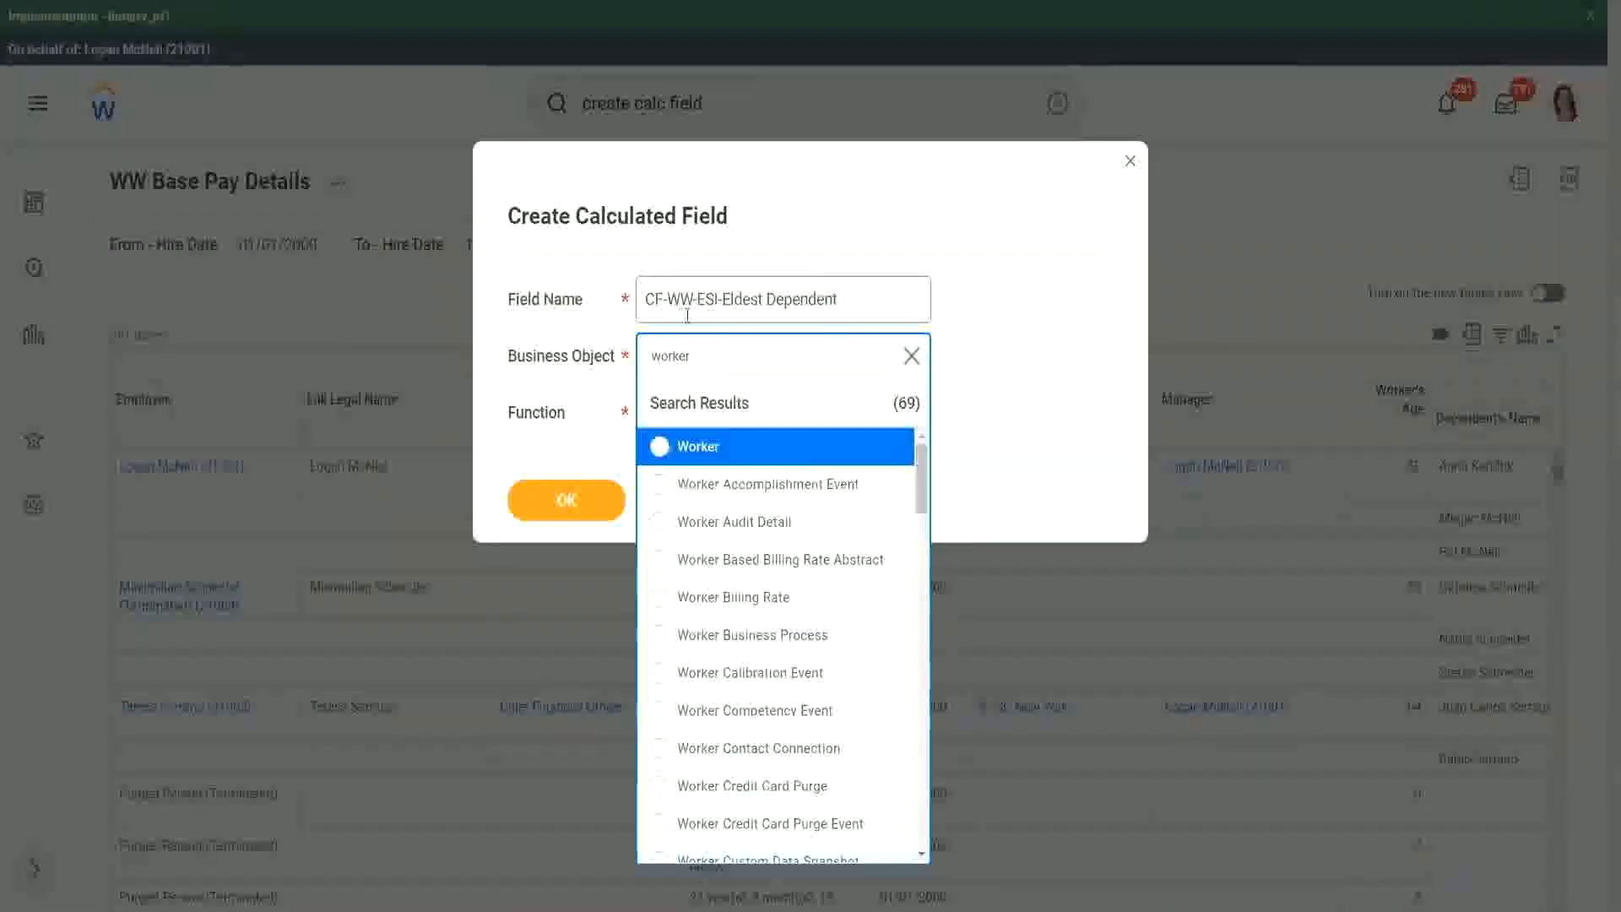
click(764, 457)
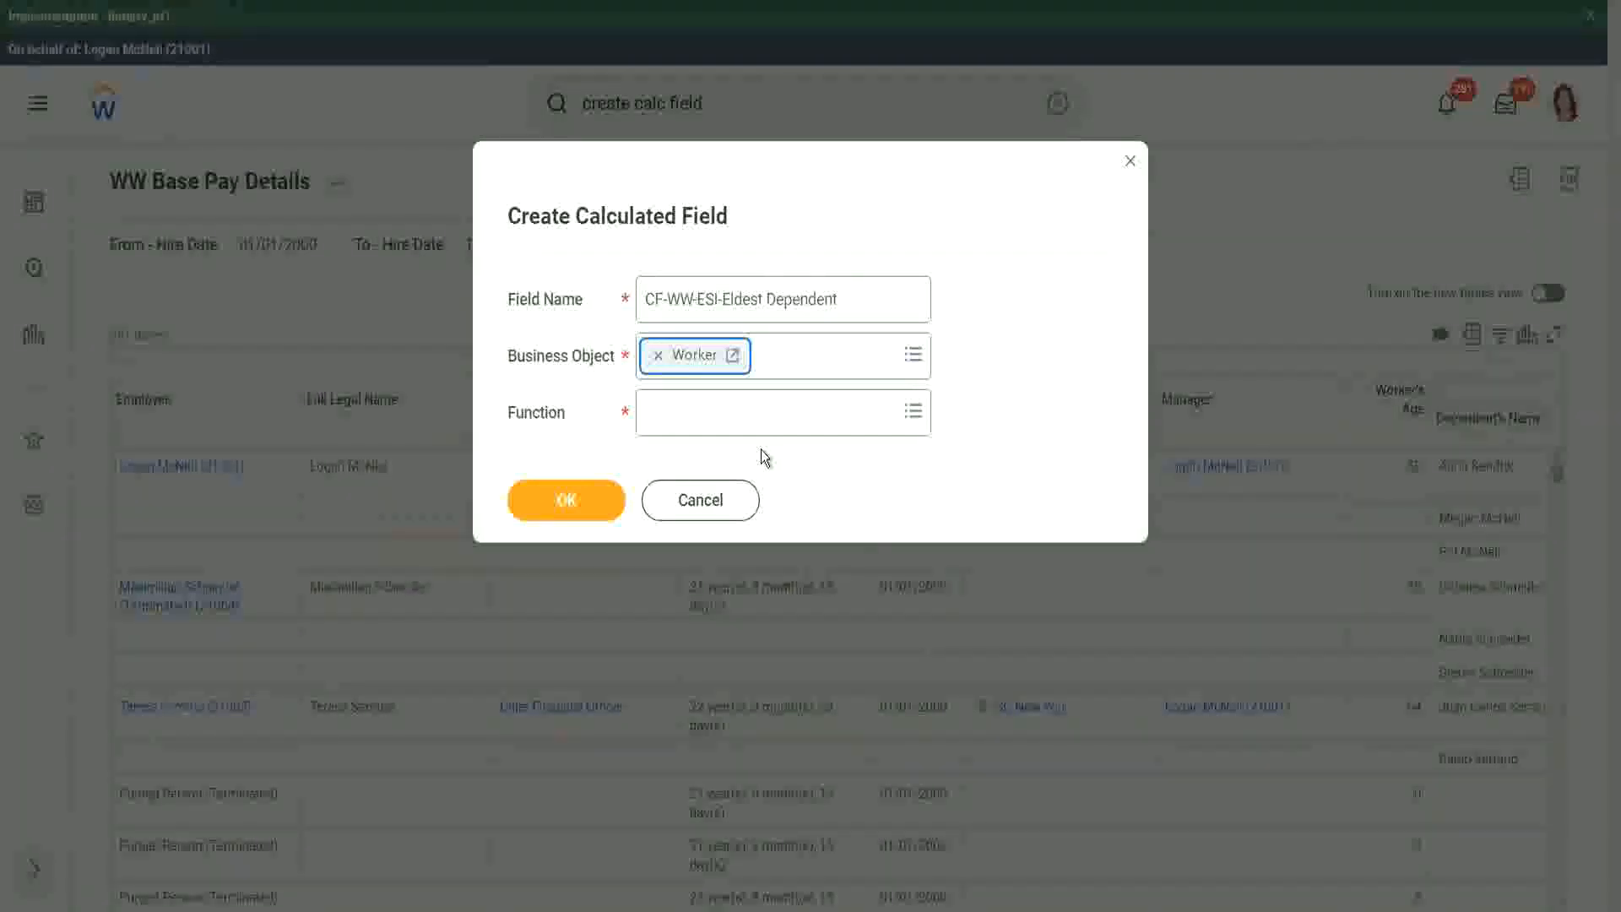
click(690, 419)
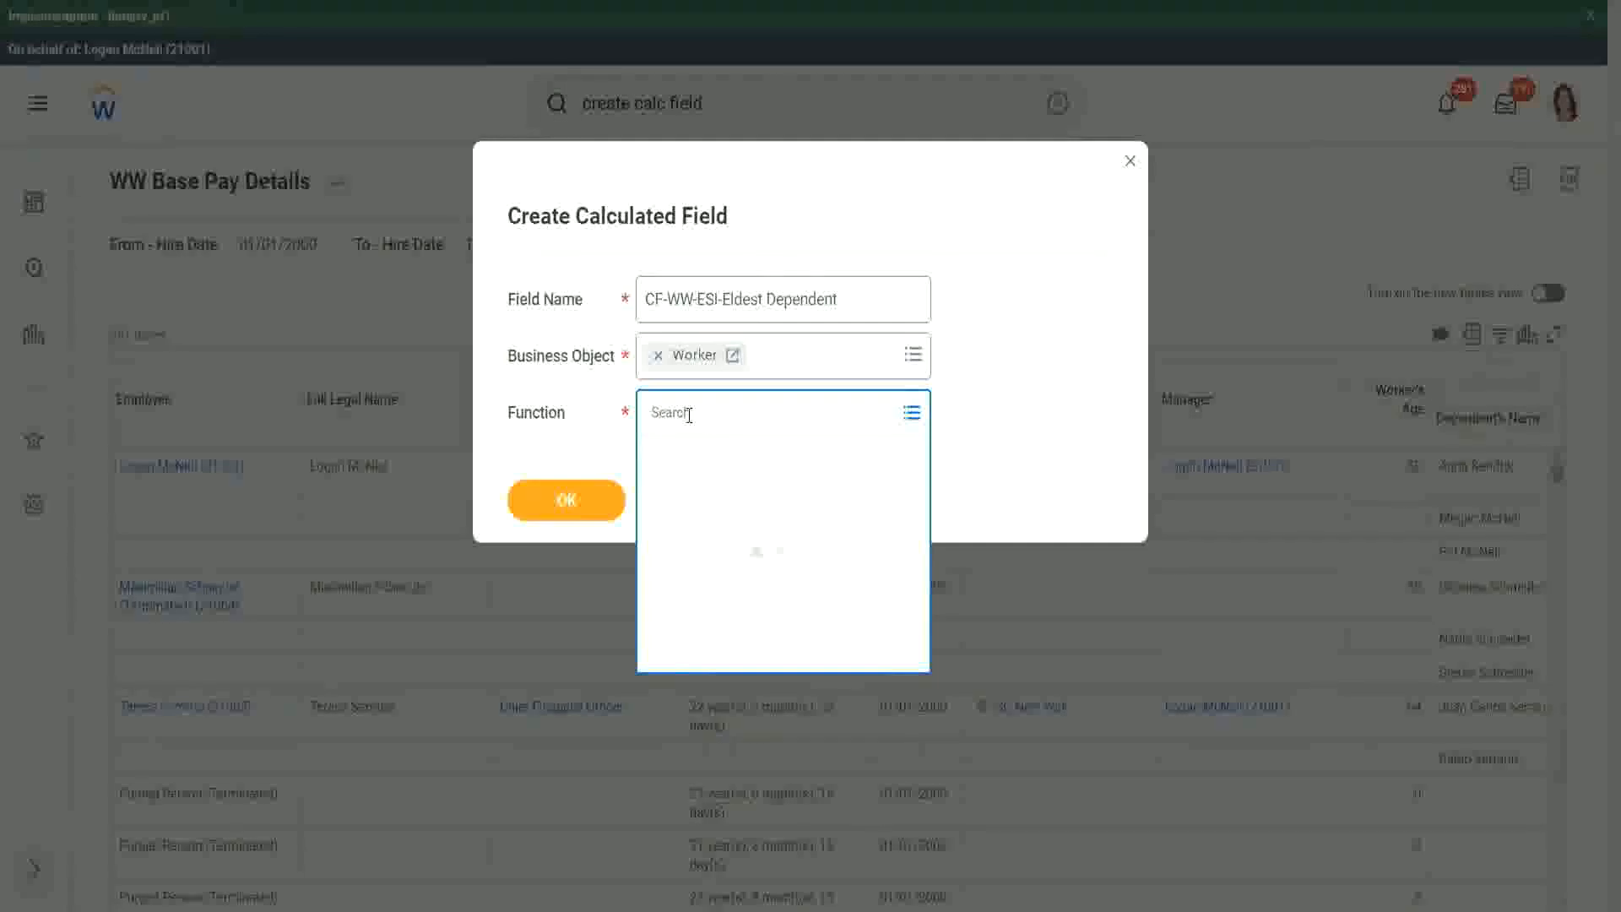
text(esi)
key(Return)
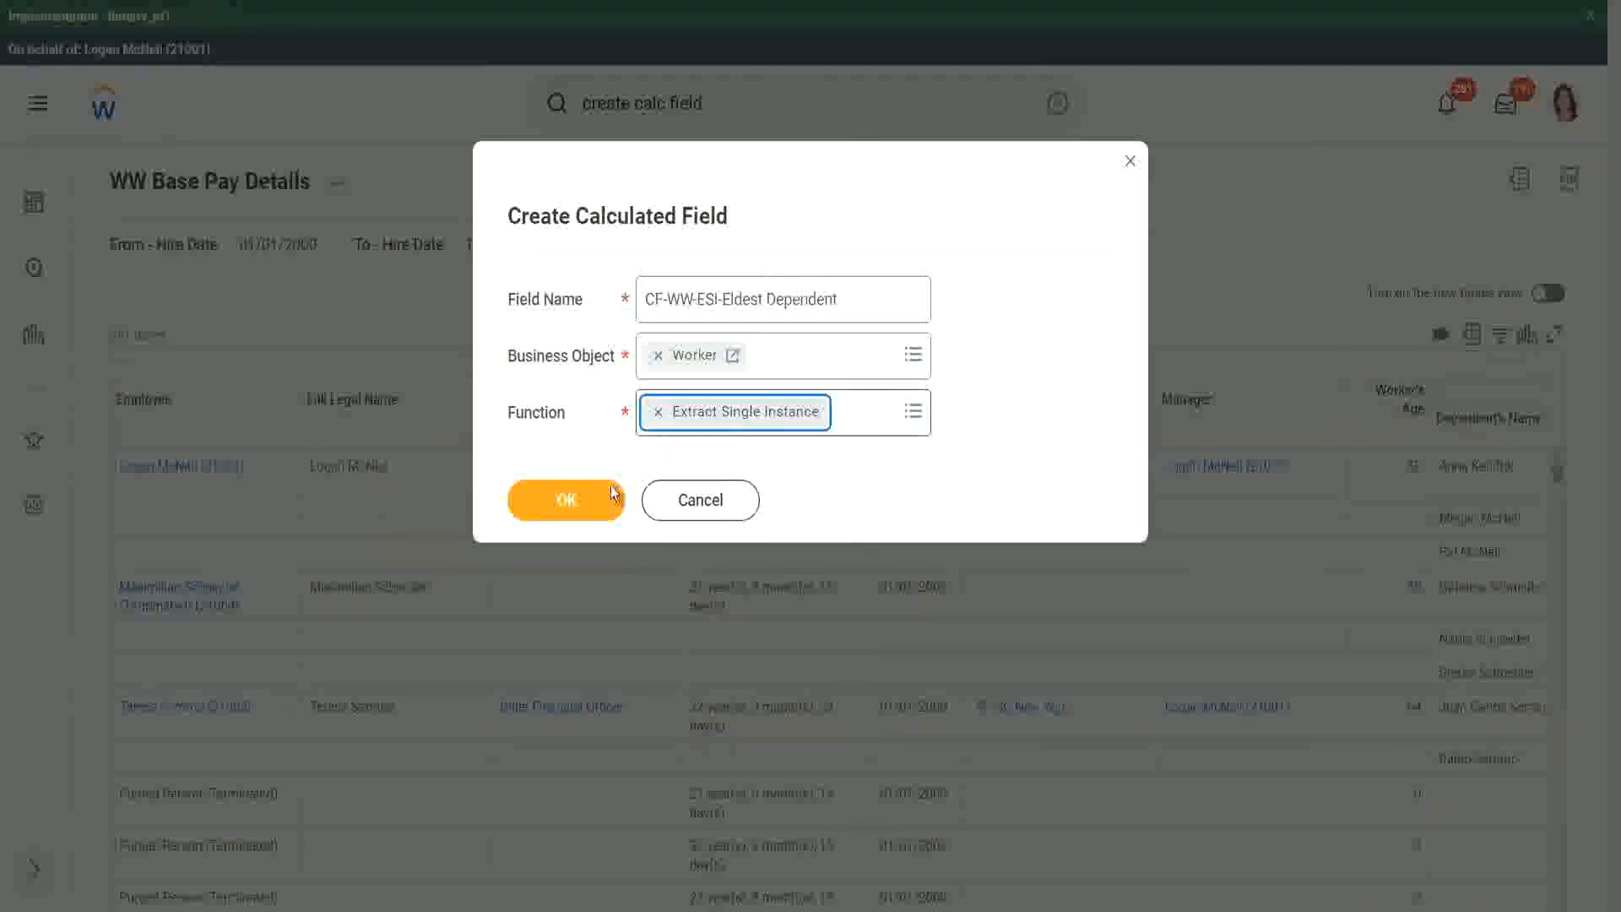
click(569, 498)
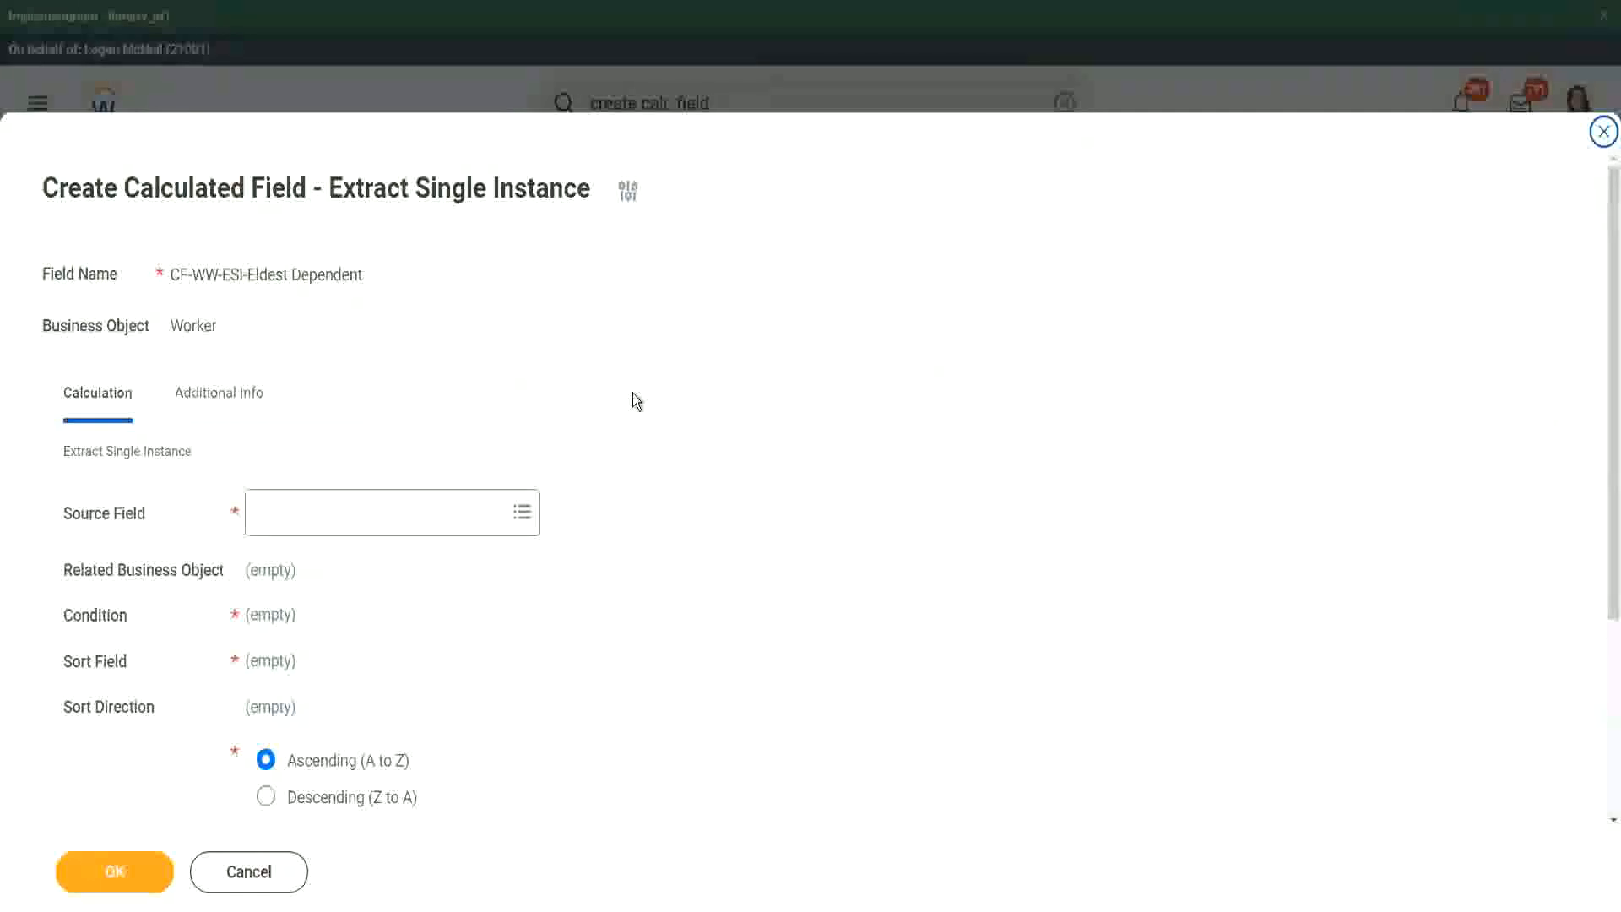
Step: Set the calculation's source field to Dependents and check the related business object
scroll(633, 395, down, 3)
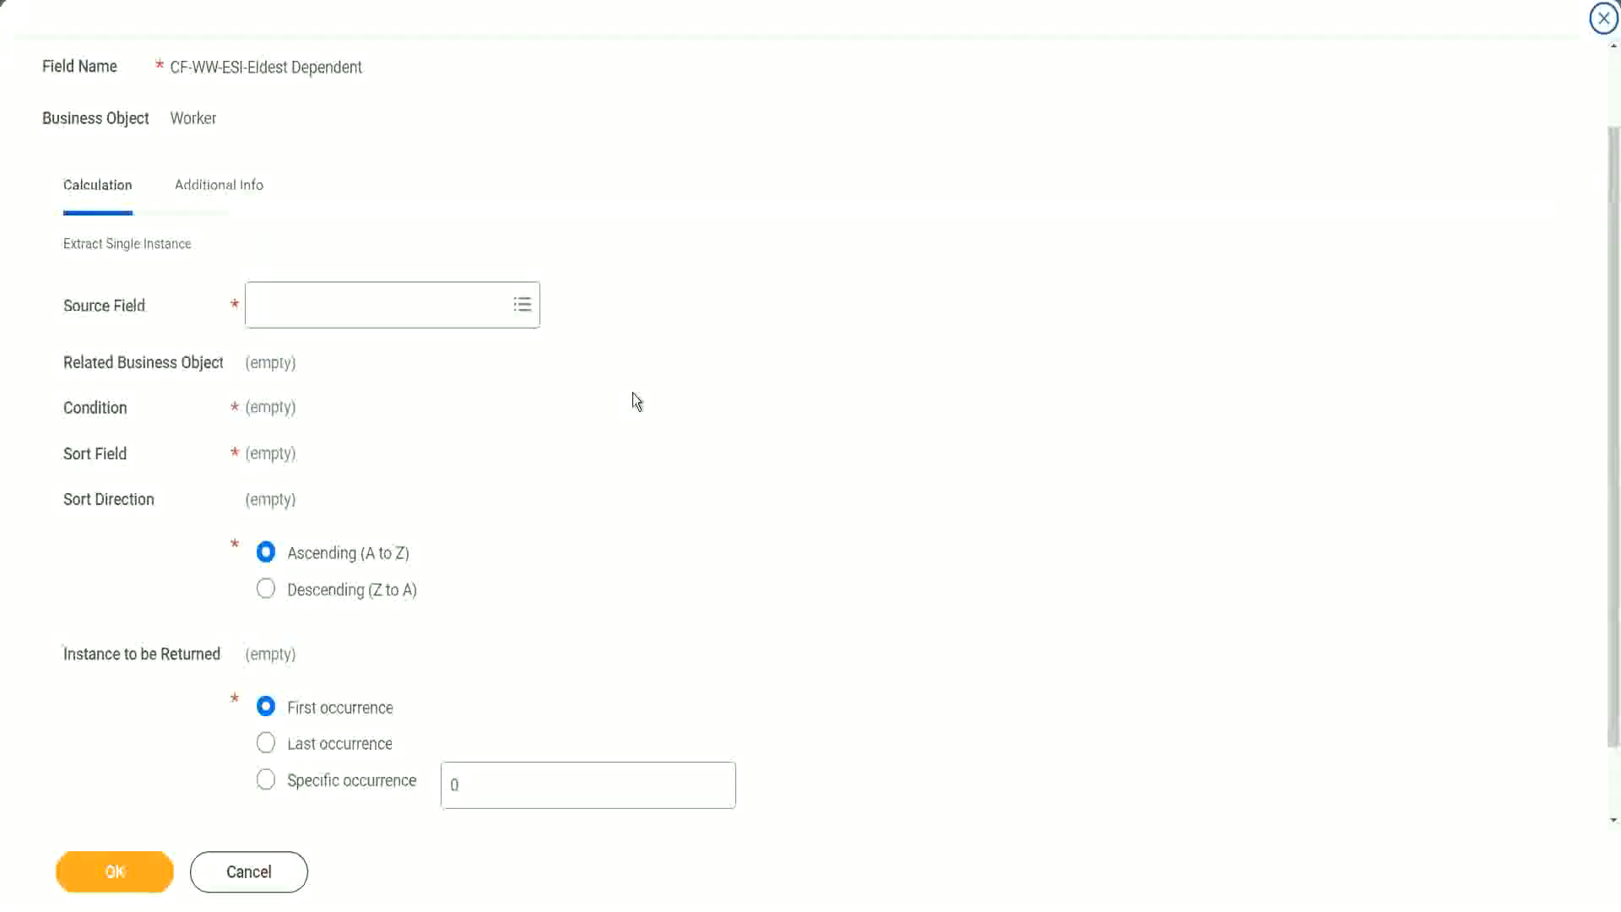
click(325, 307)
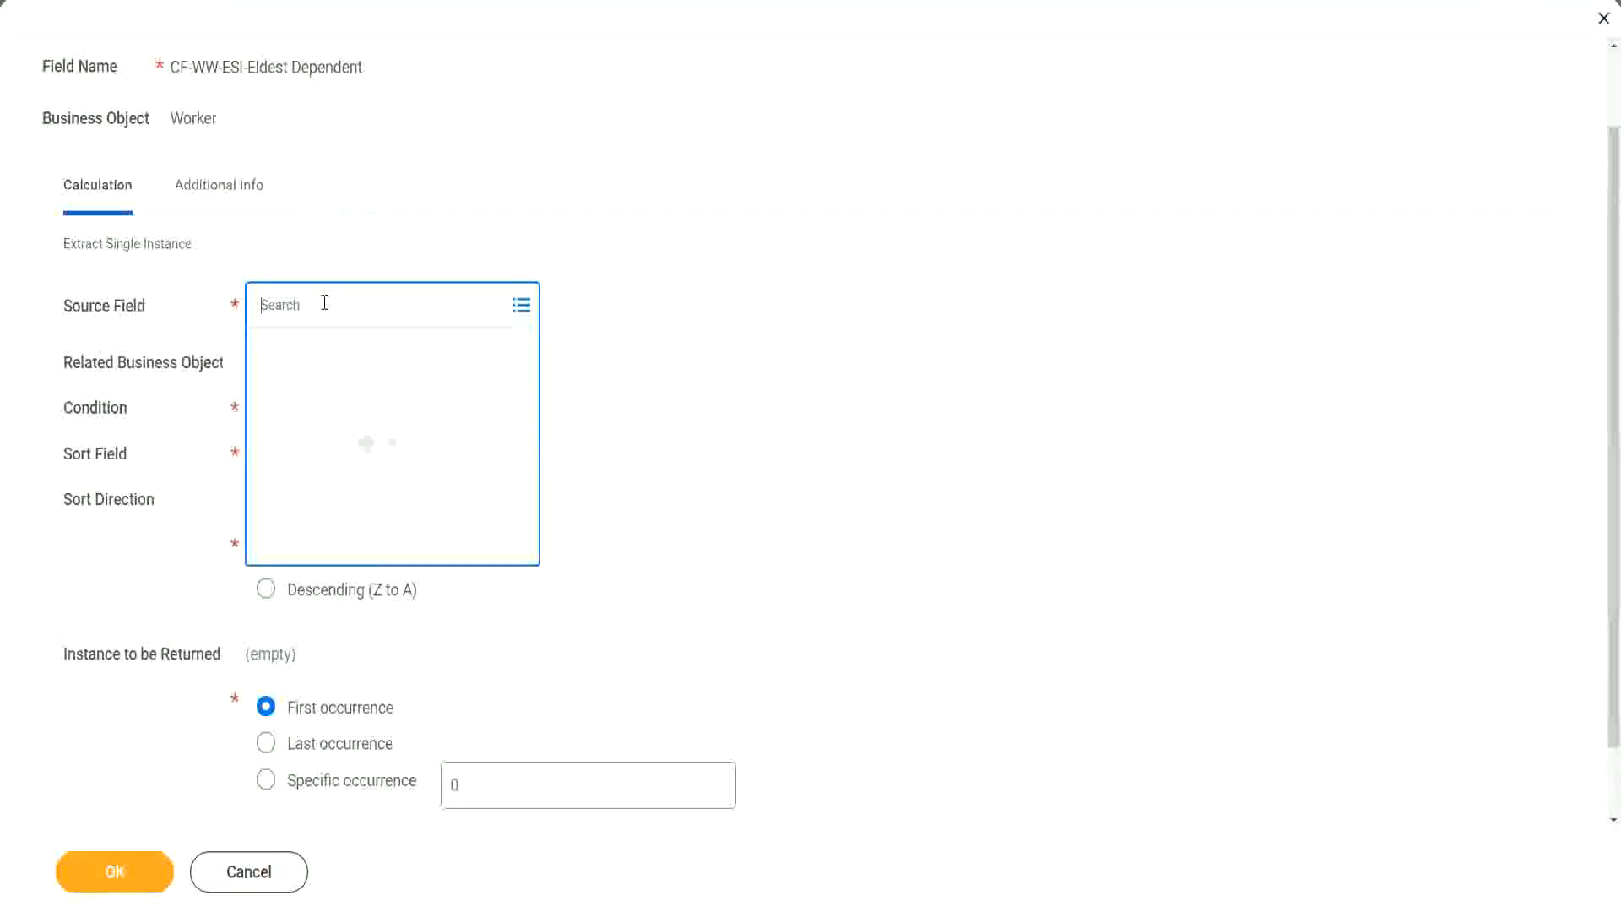
text(depemnd)
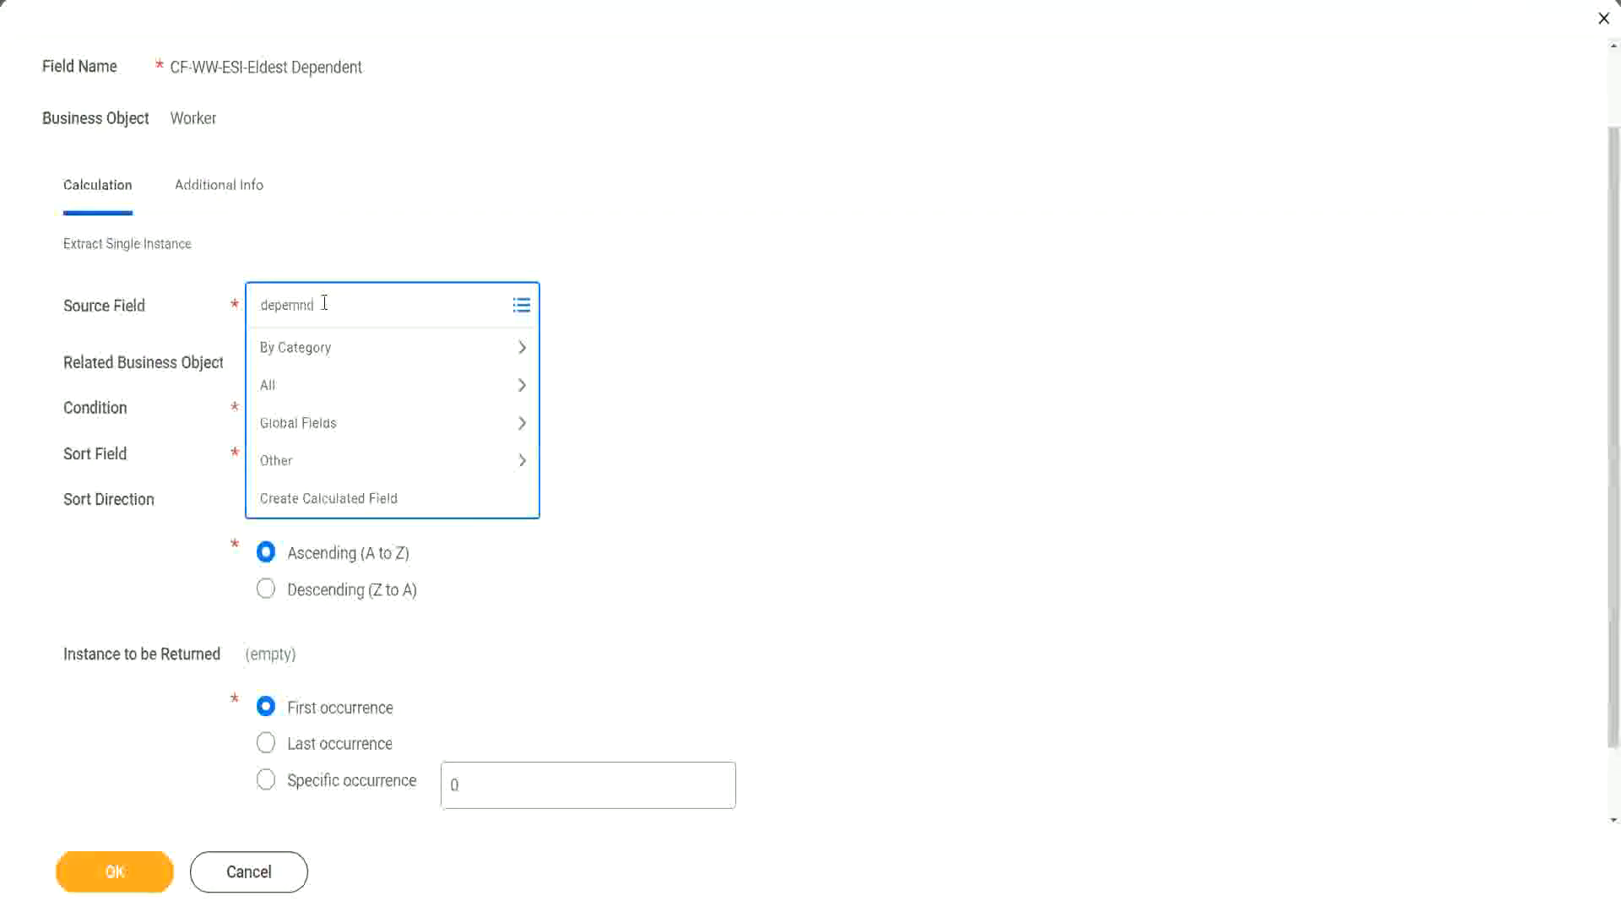
key(BackSpace)
key(BackSpace)
key(BackSpace)
text(ndent)
key(Return)
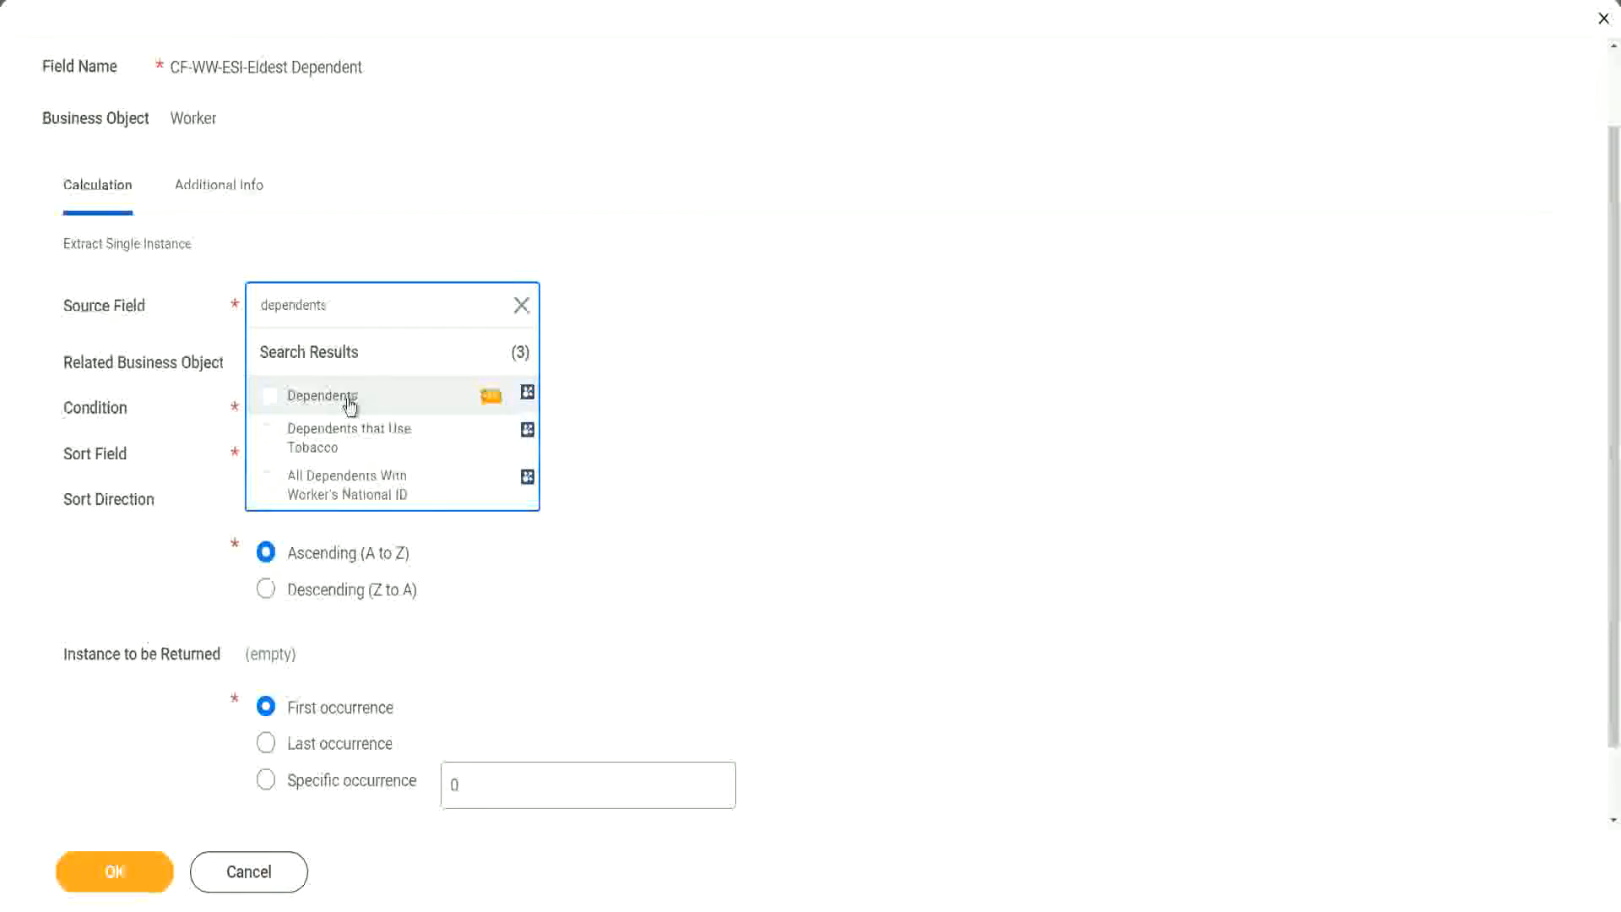
click(351, 404)
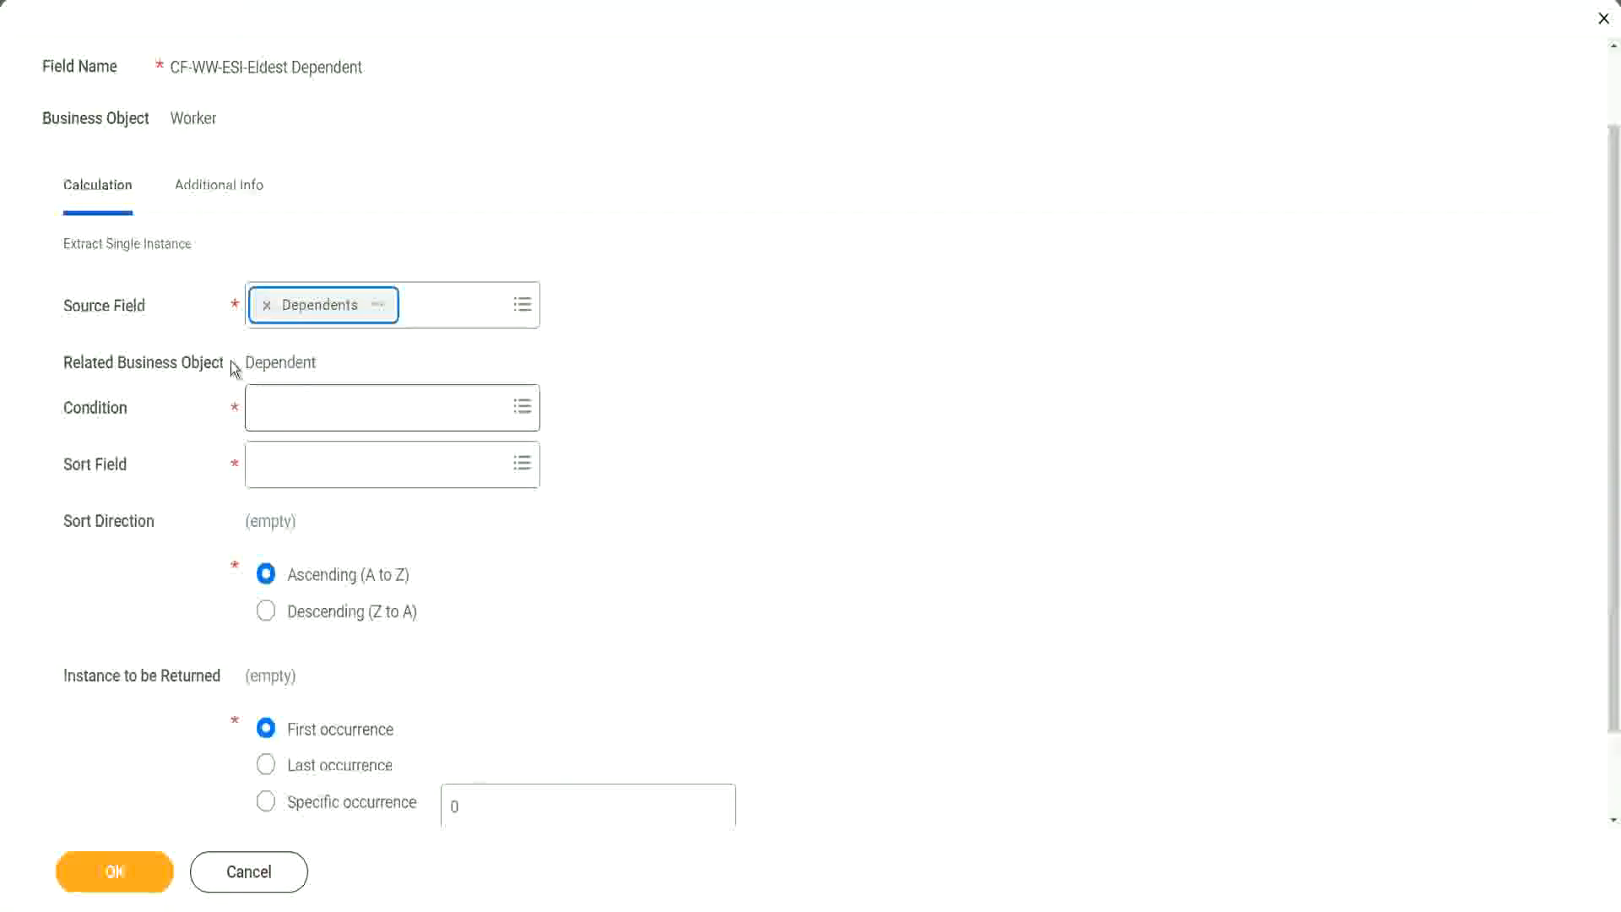
drag(245, 362, 316, 362)
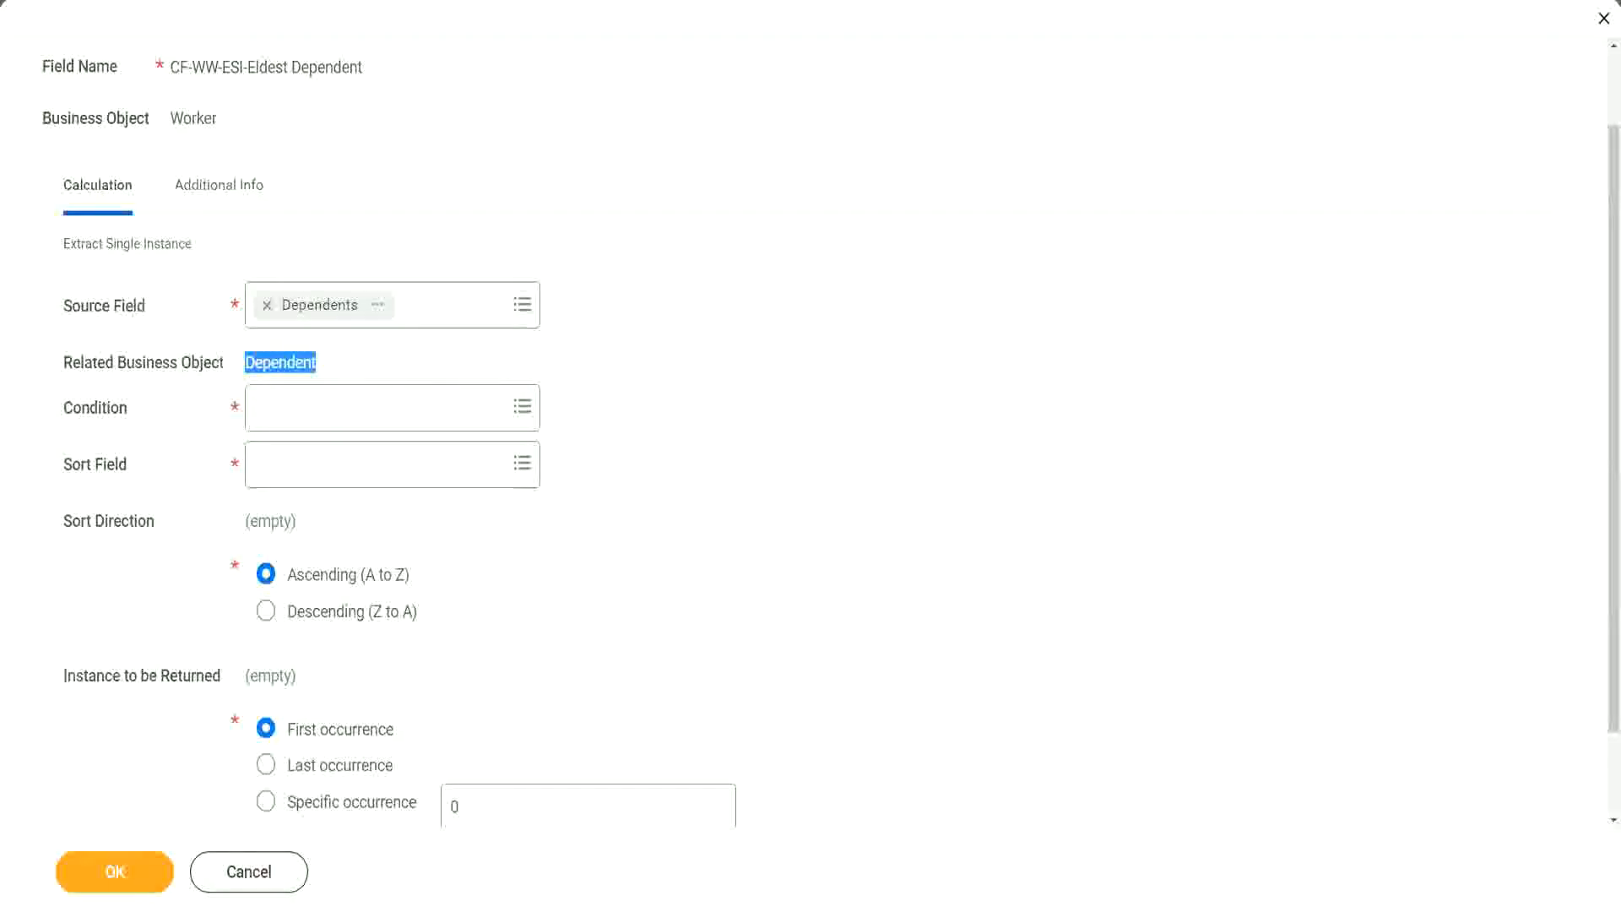
drag(53, 341, 352, 380)
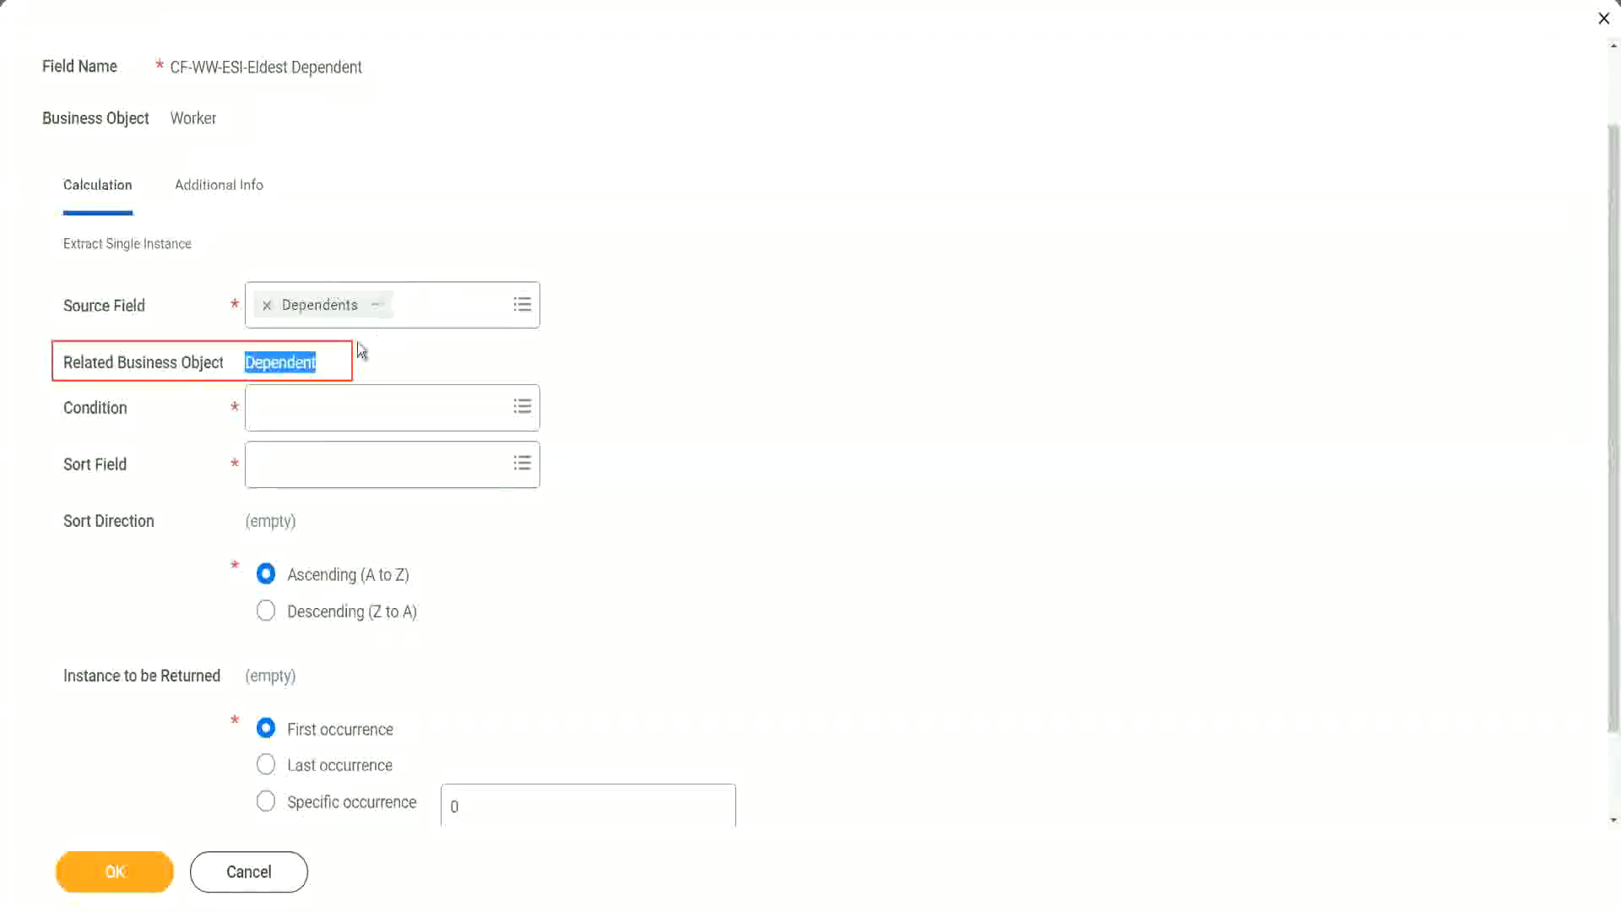
click(279, 363)
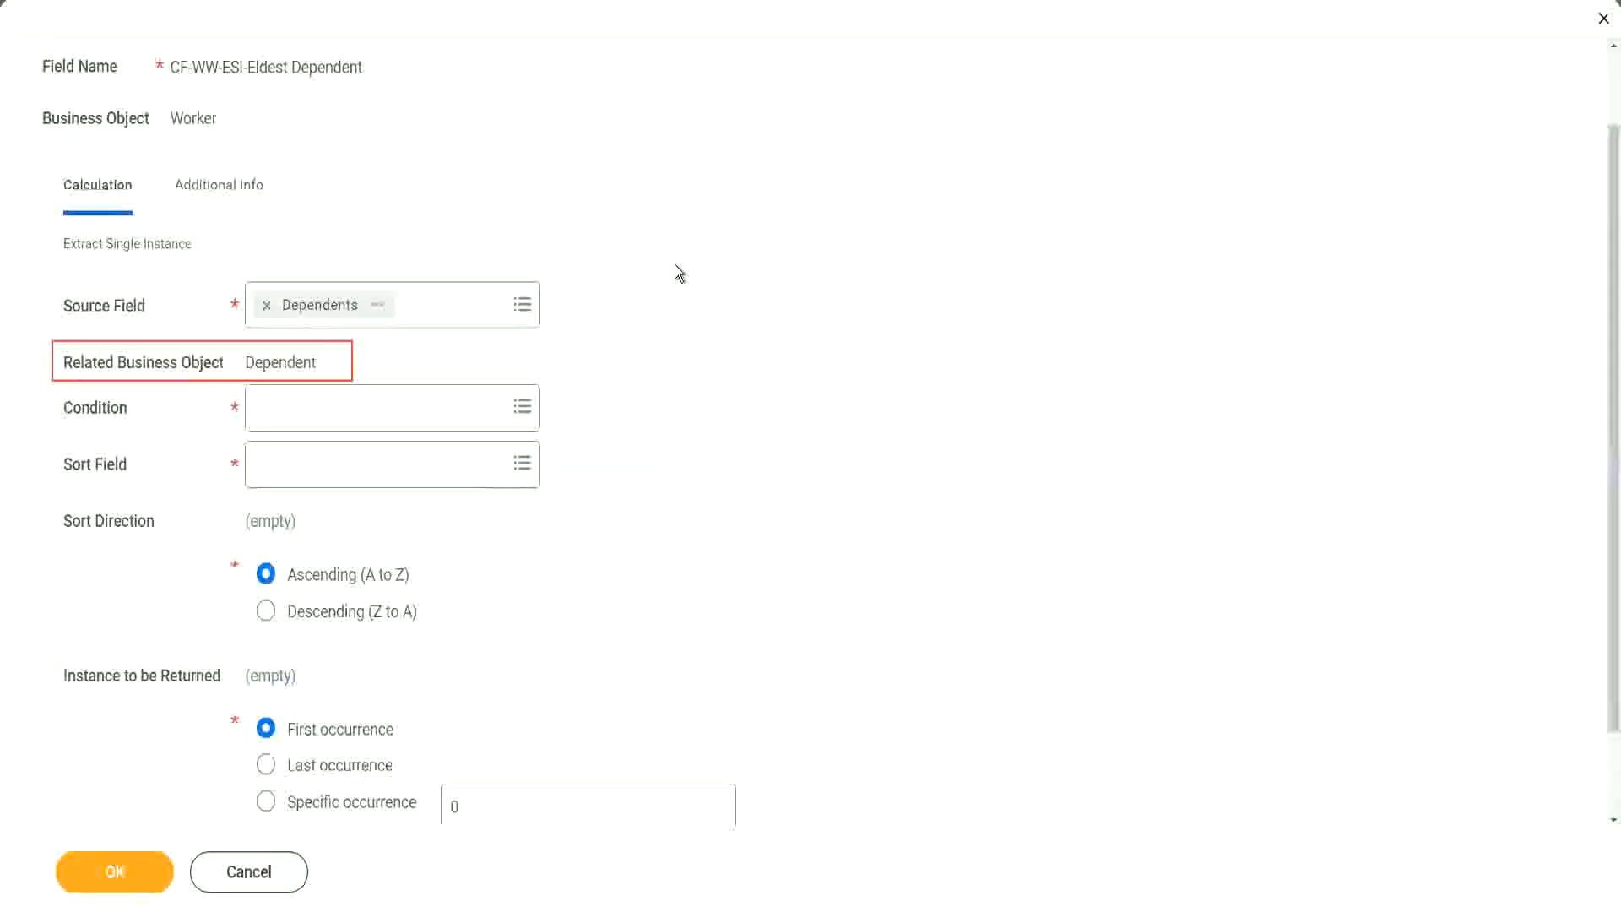
Step: Set the calculation's condition to the global field Is True and check that field's description
click(308, 410)
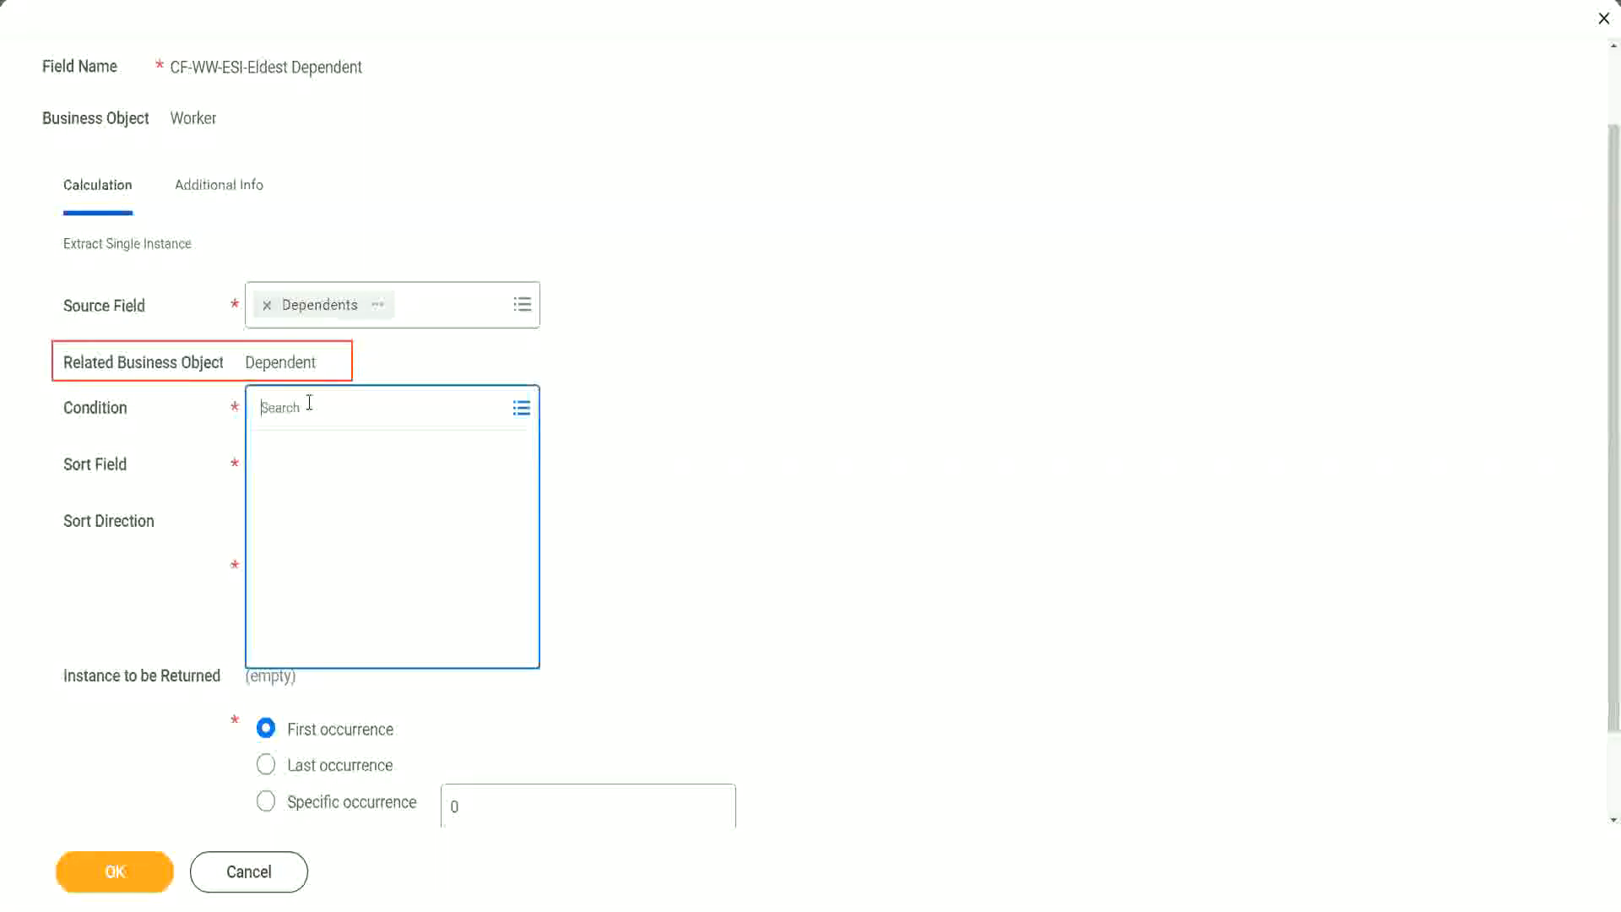
text(is )
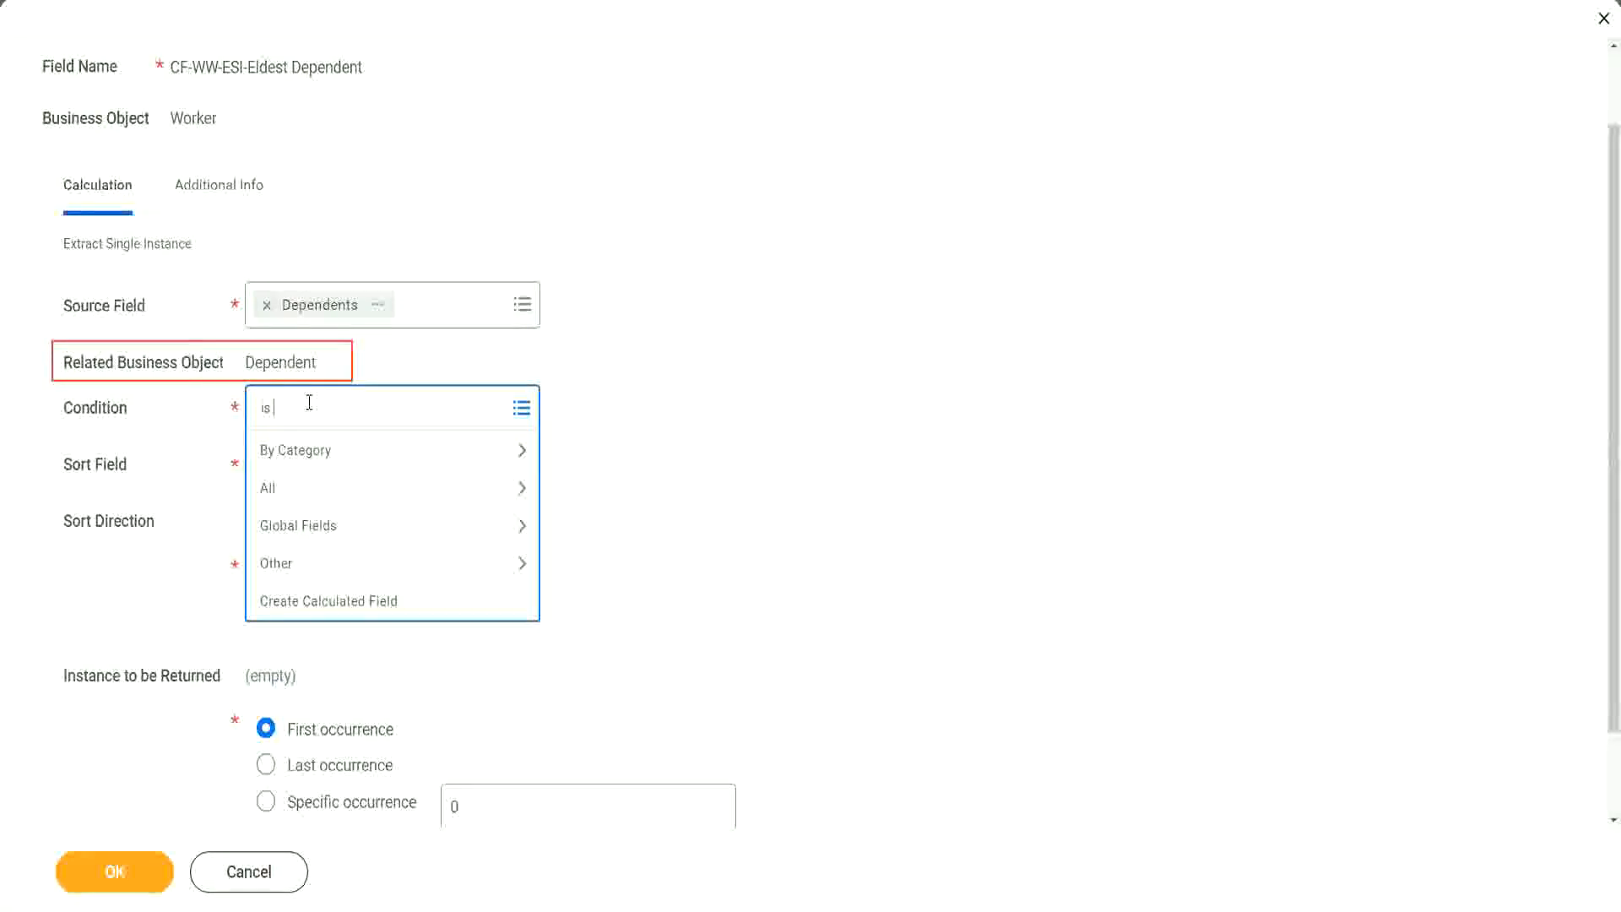
text(true)
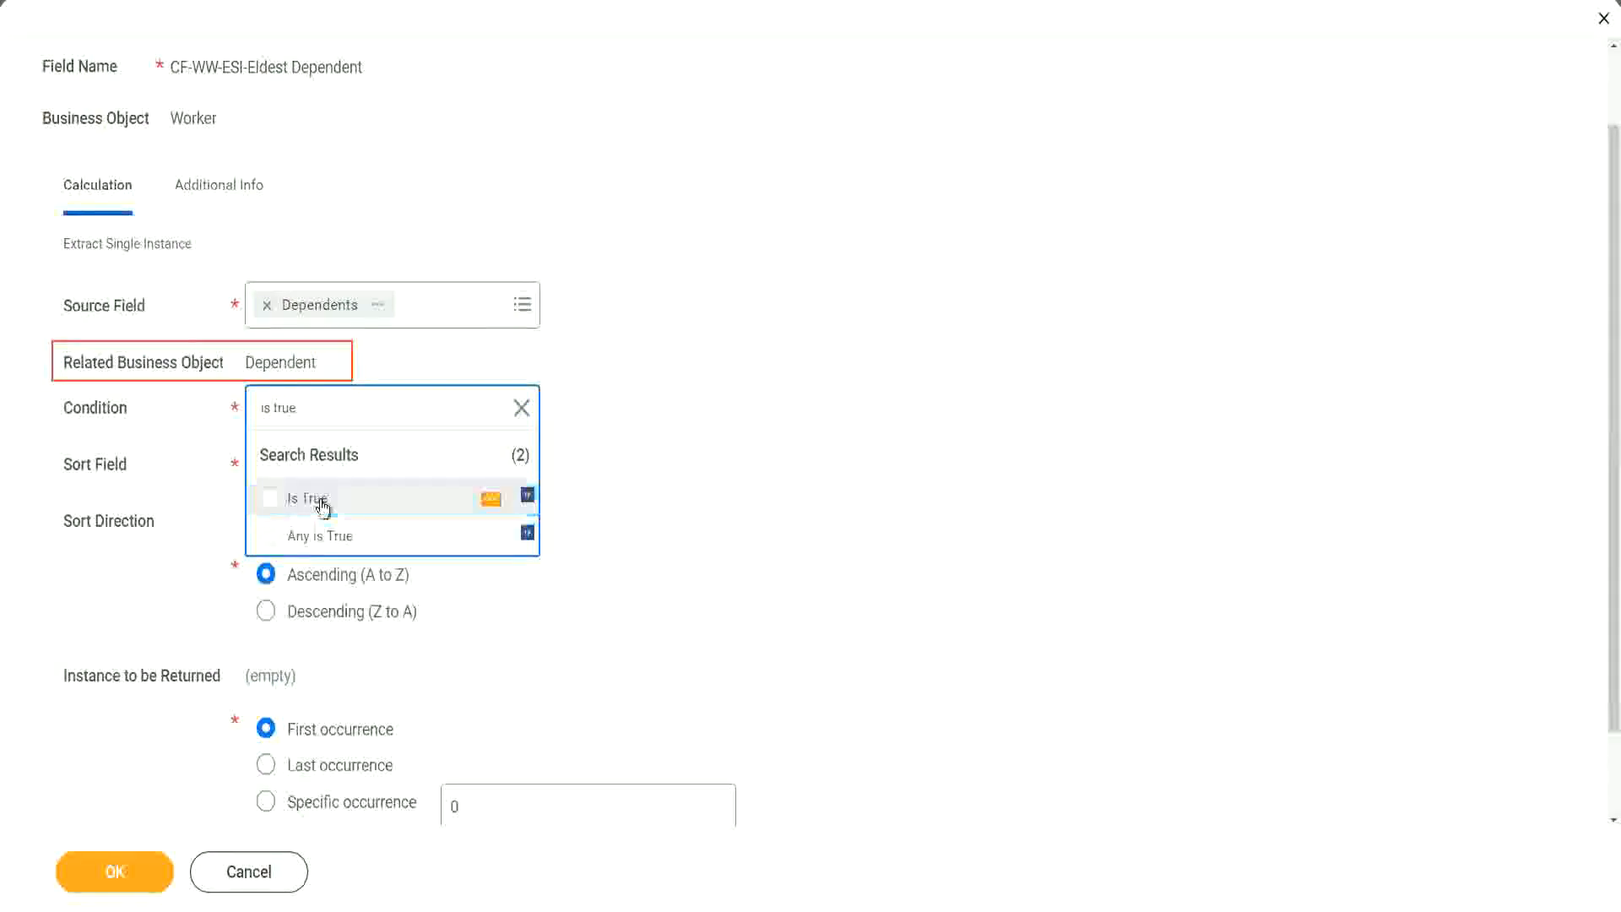
click(323, 505)
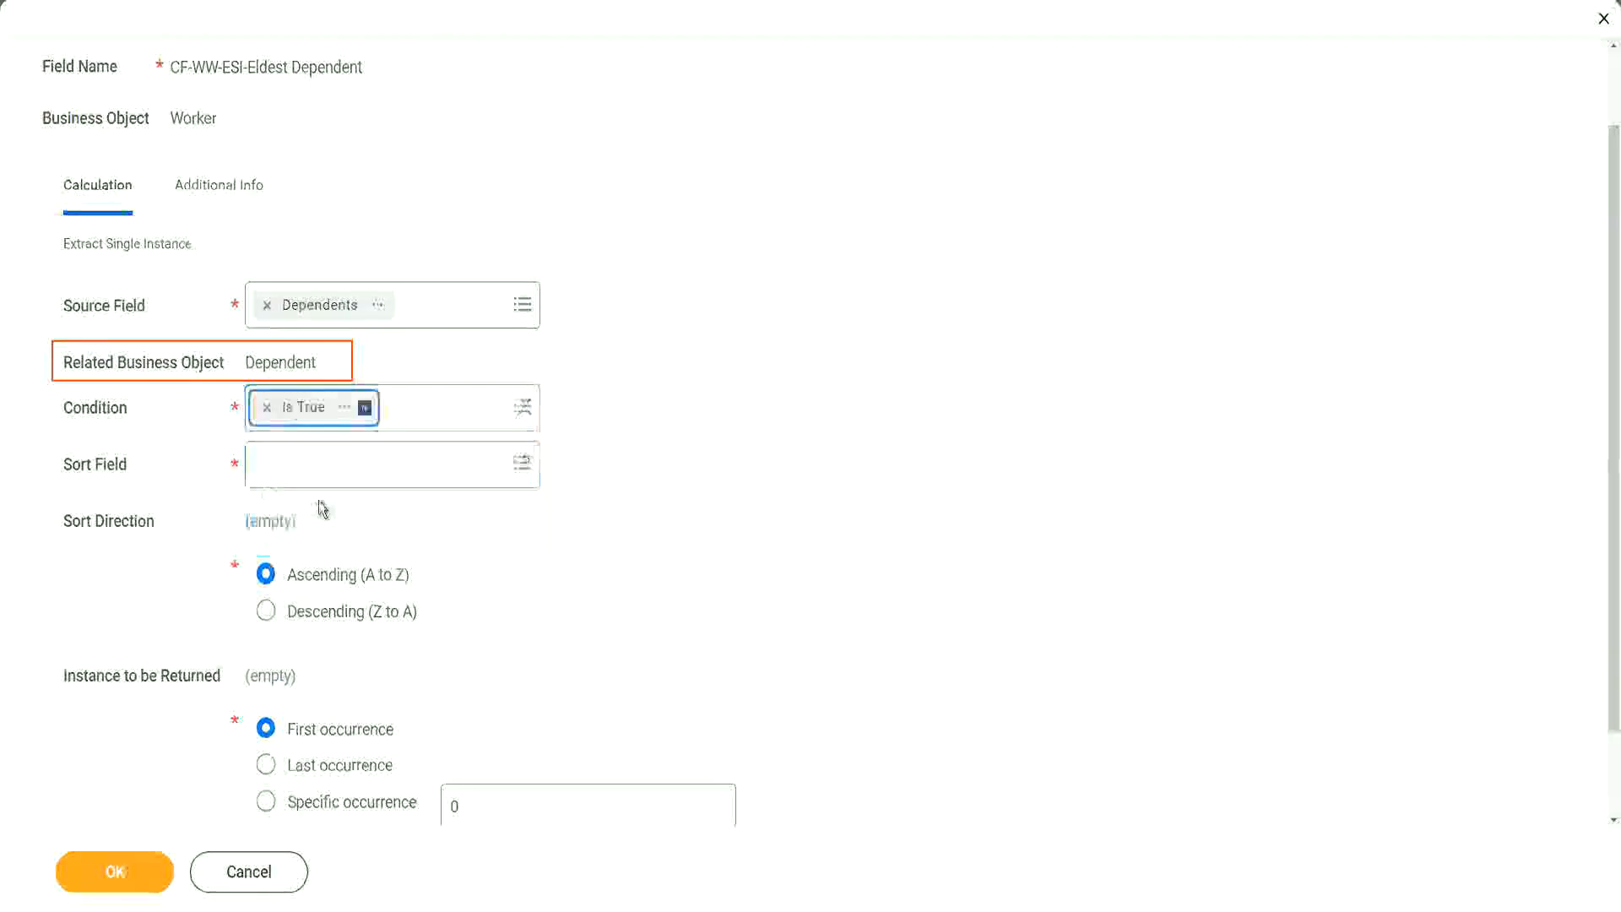
click(346, 412)
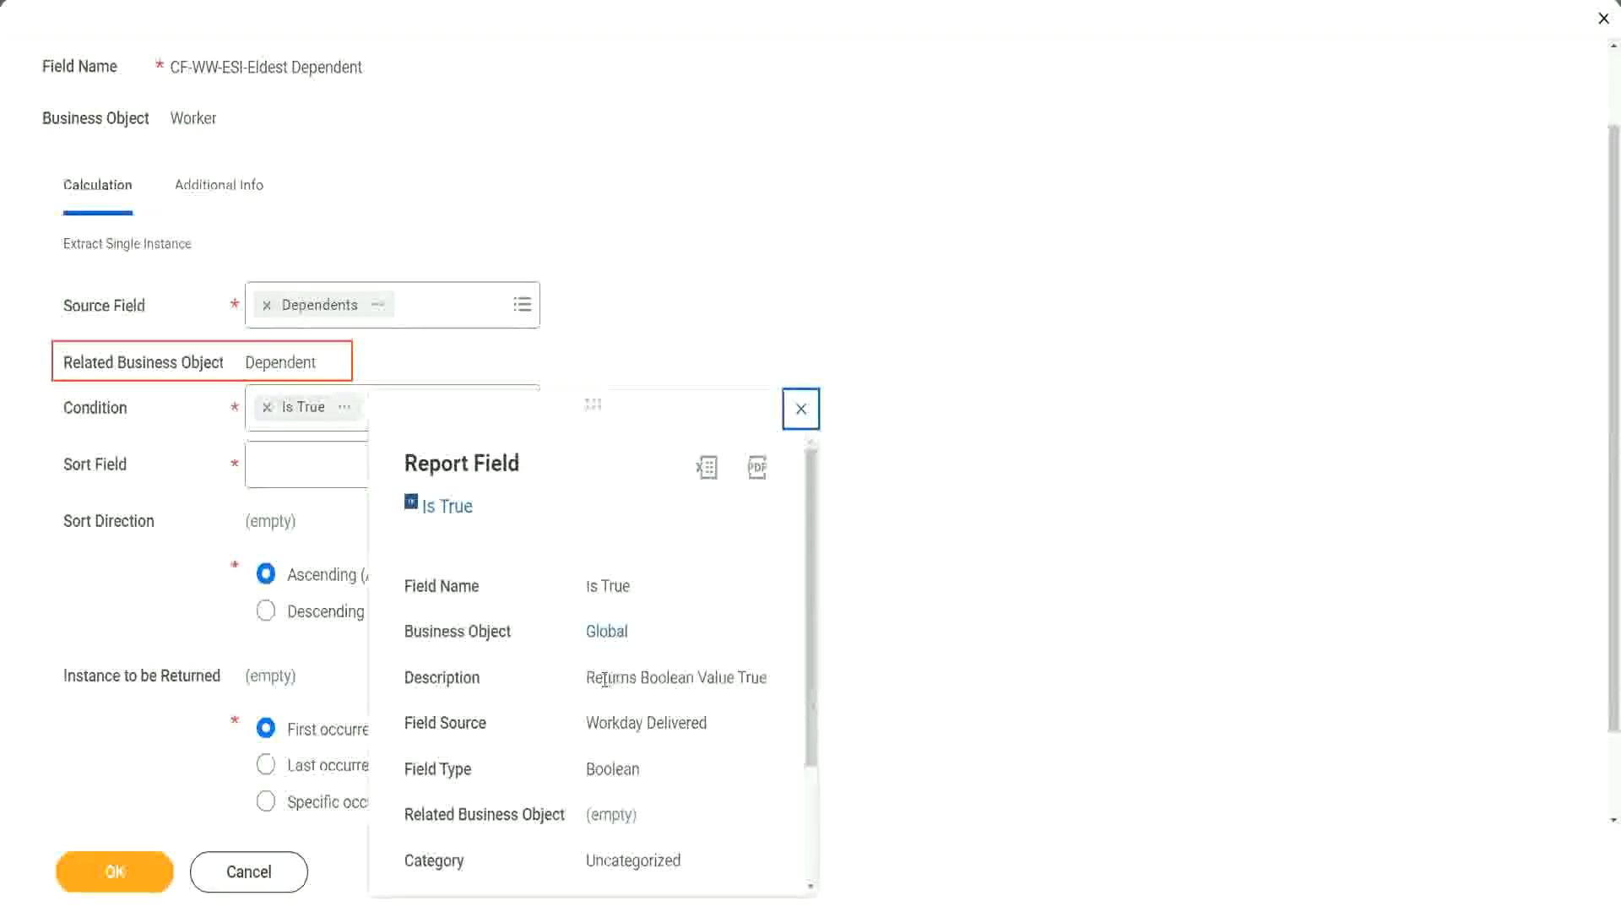
drag(589, 680, 625, 716)
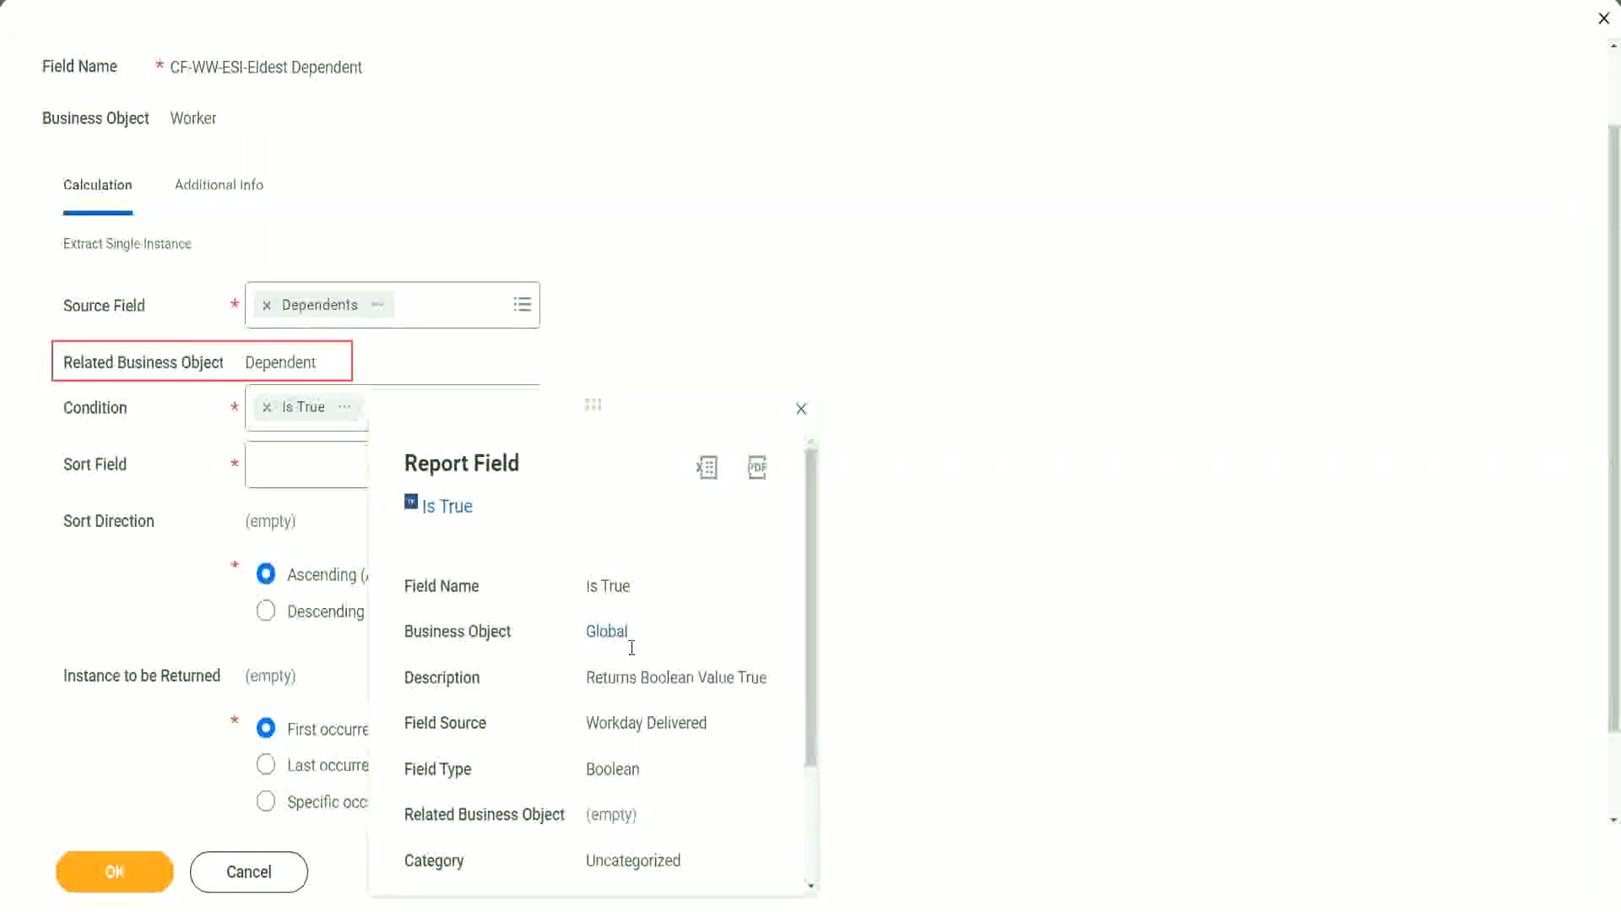
click(802, 410)
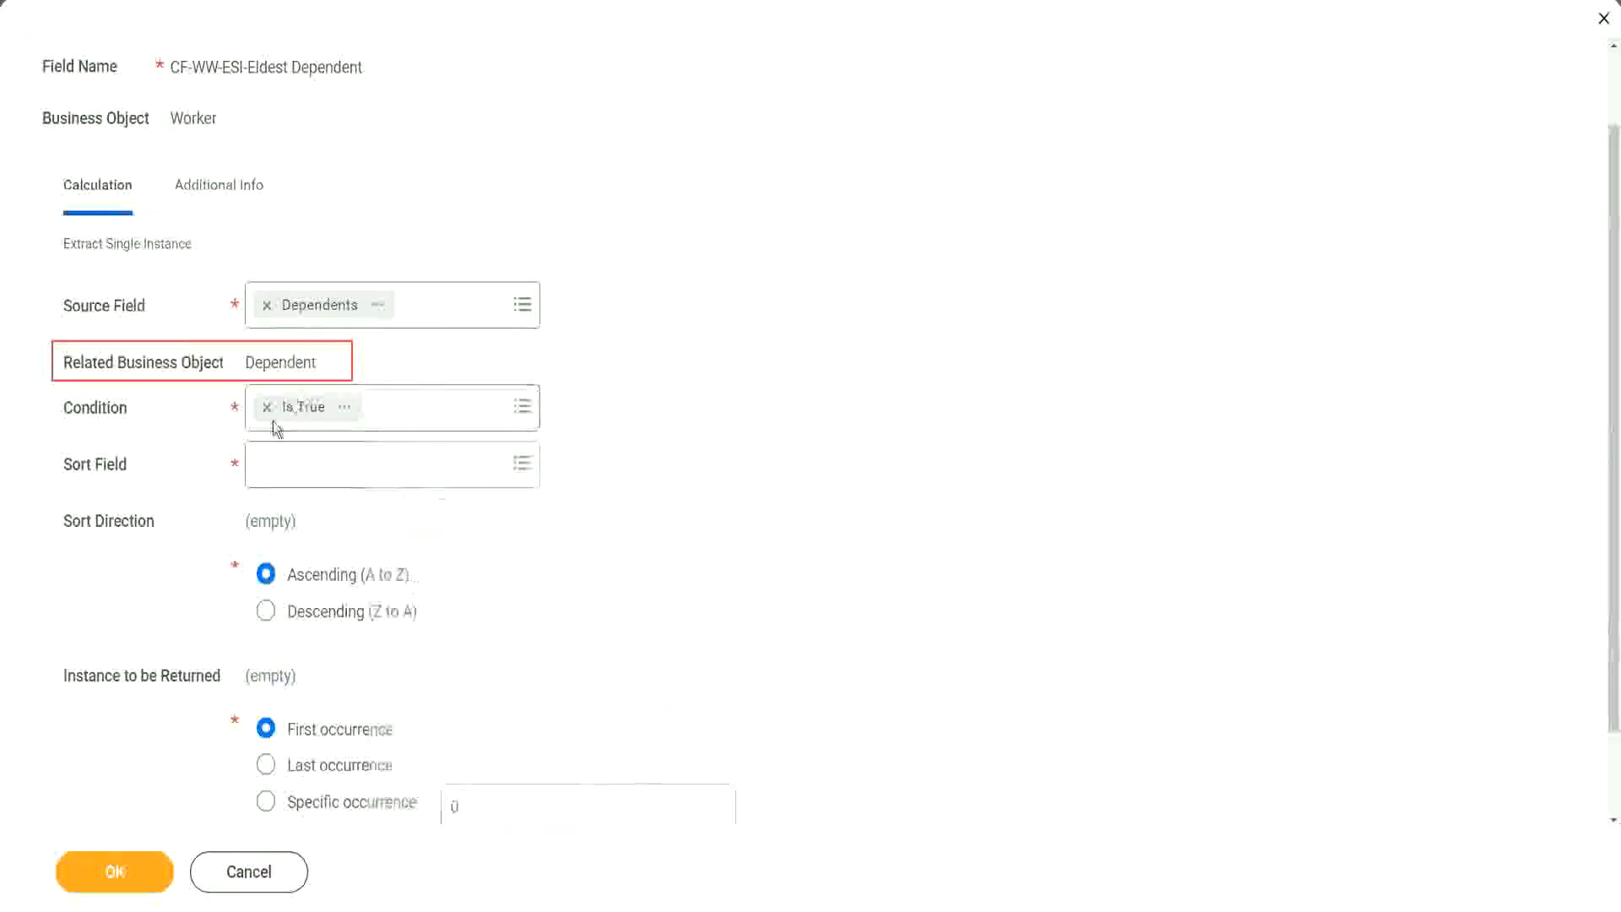
Step: Set the calculation to sort by Age in descending order, save the calculated field and review the saved definition
click(305, 475)
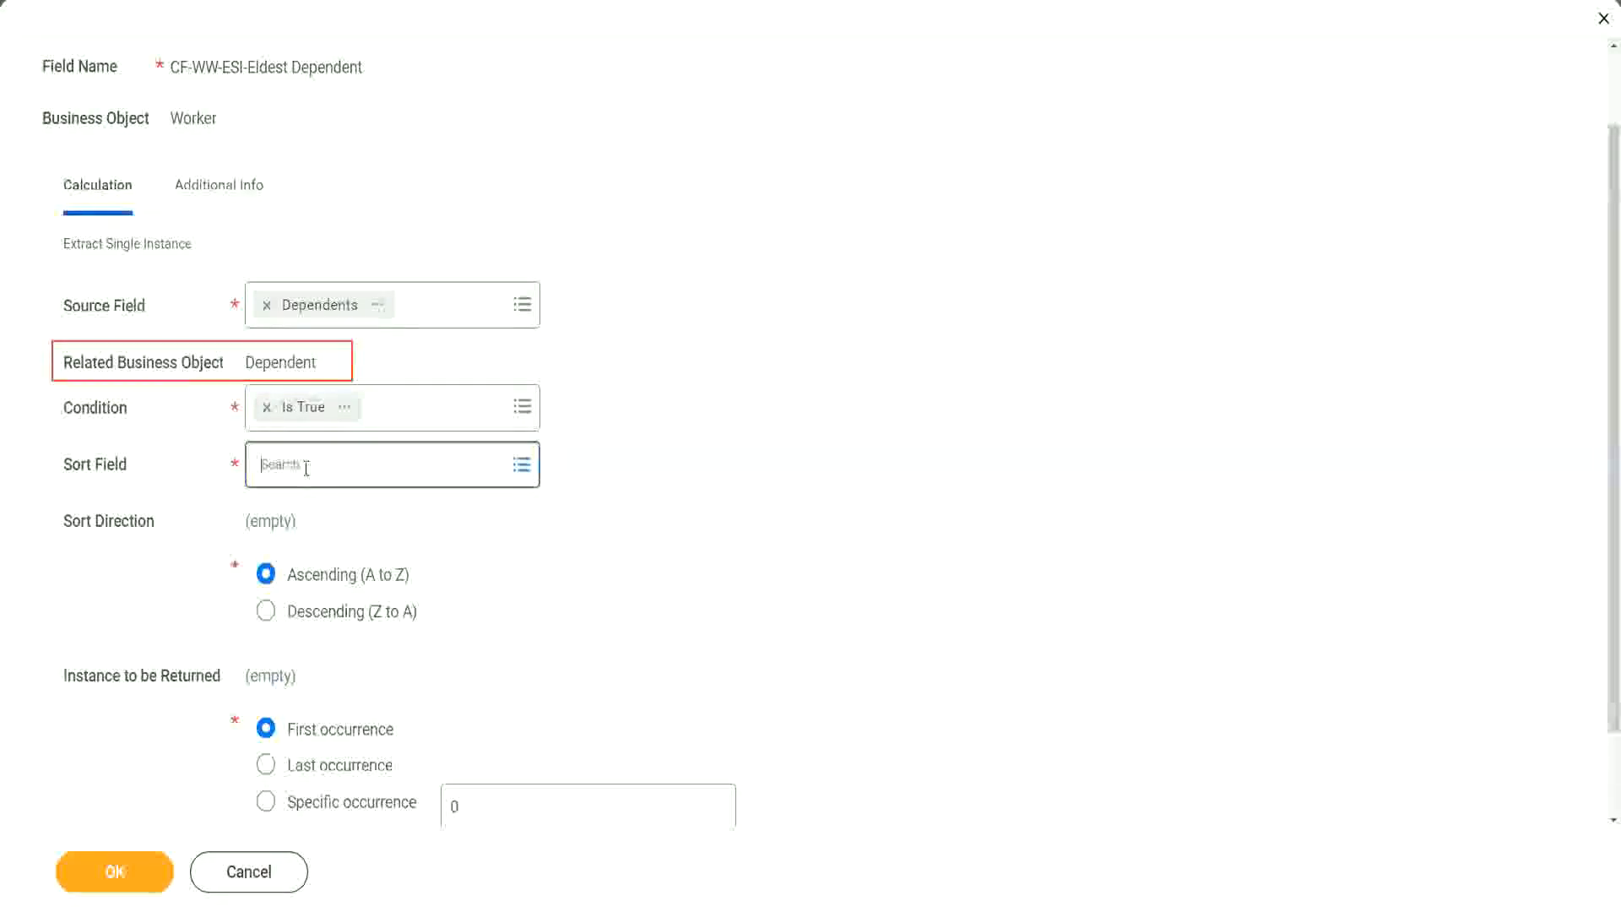
text(a)
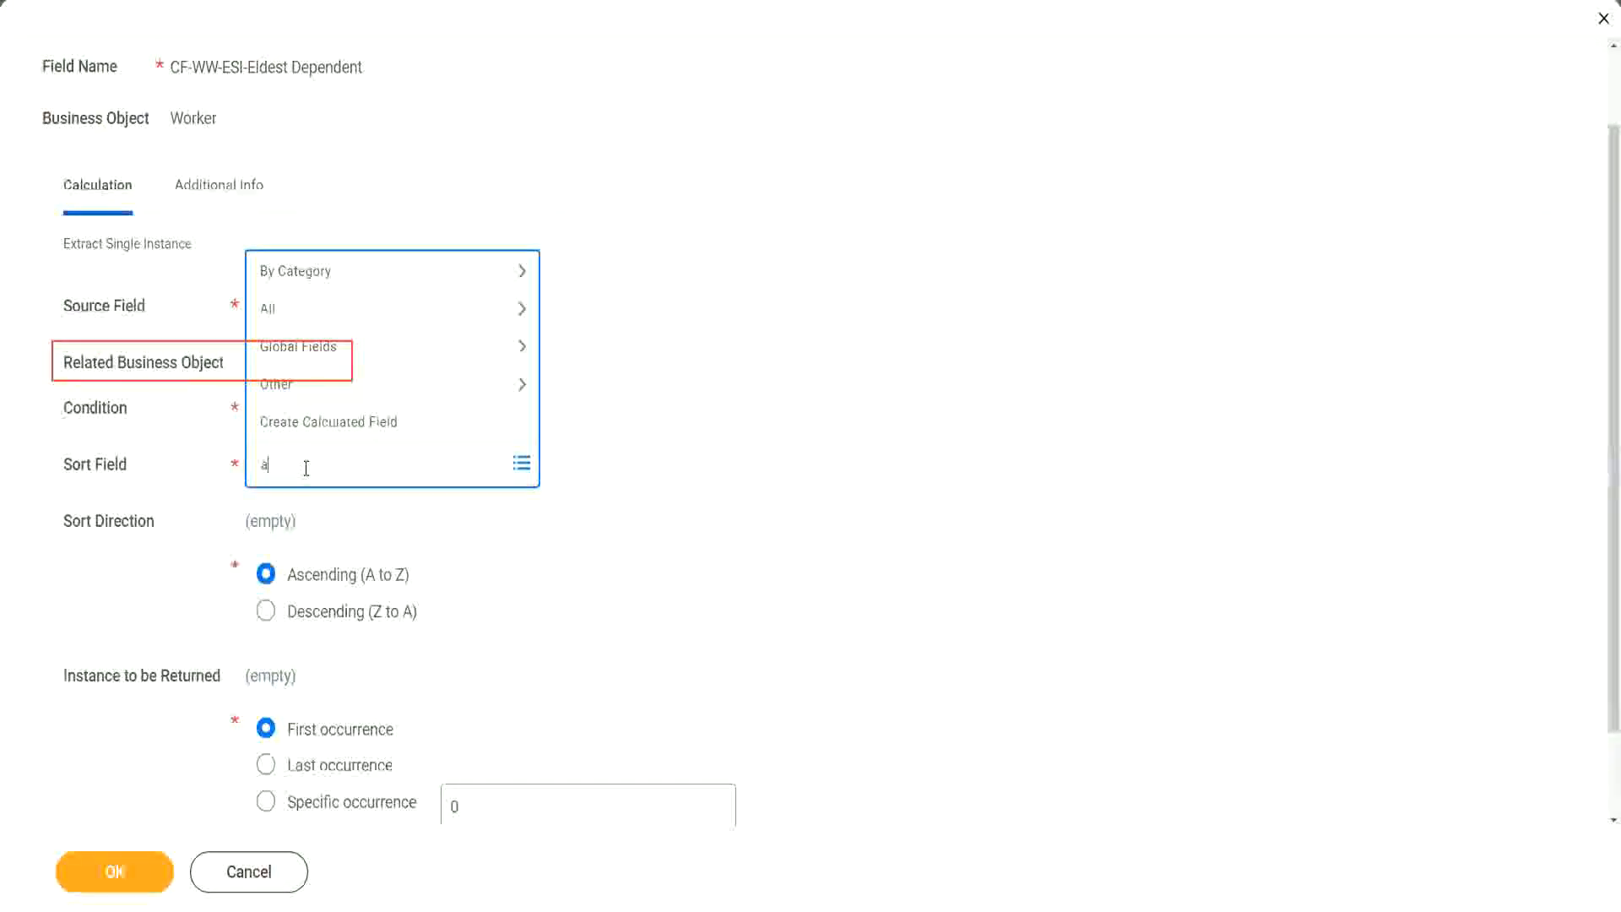
text(ge)
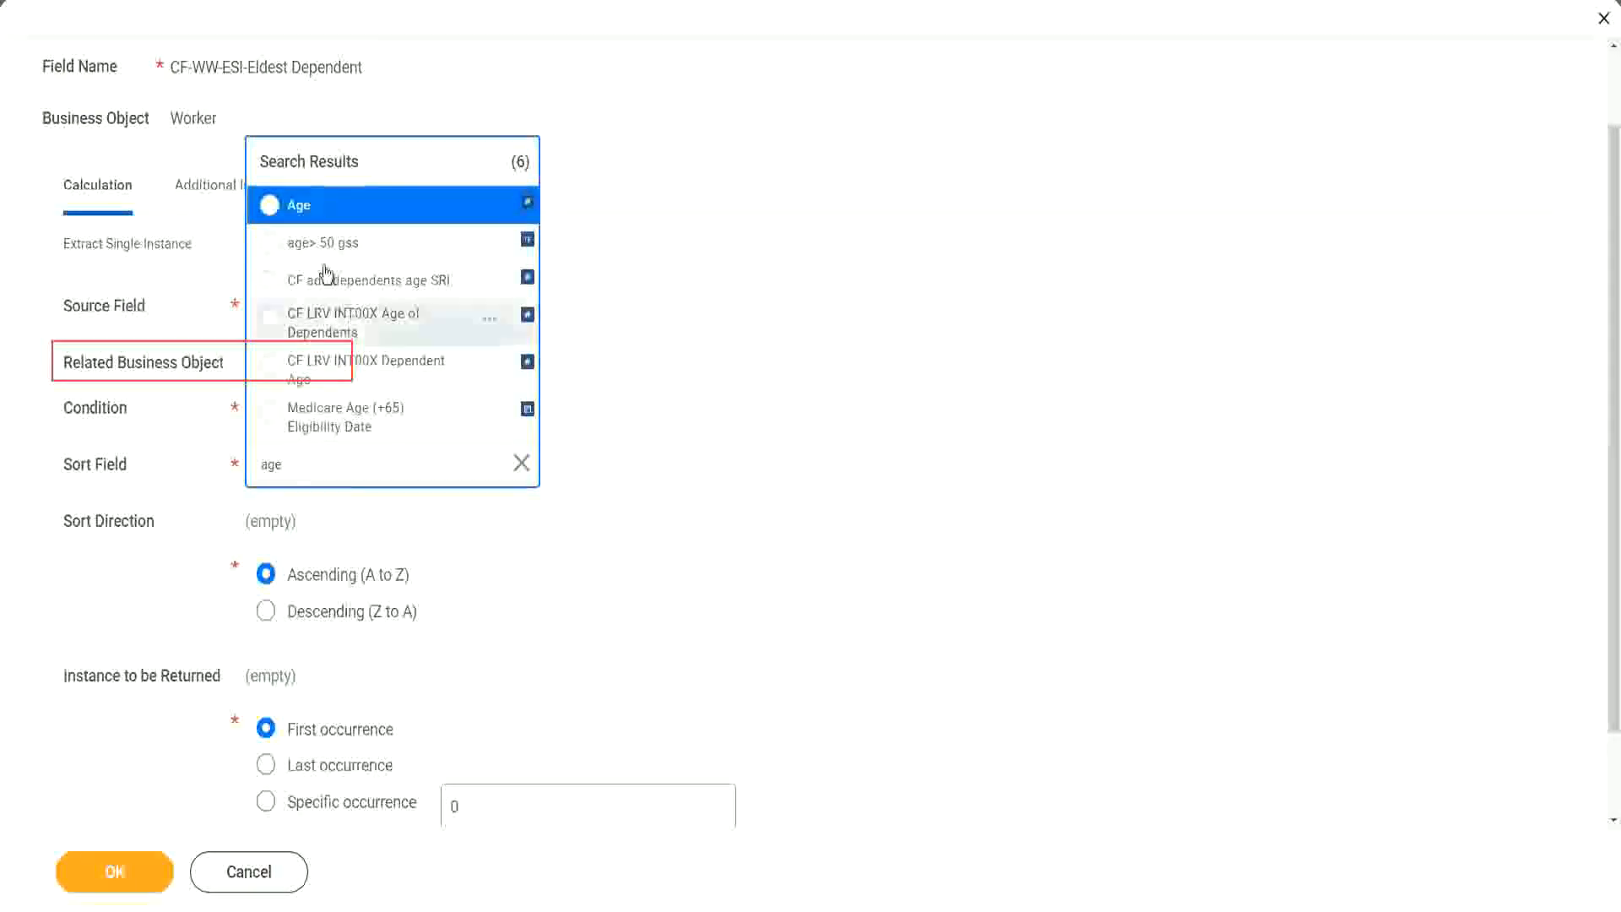
click(303, 225)
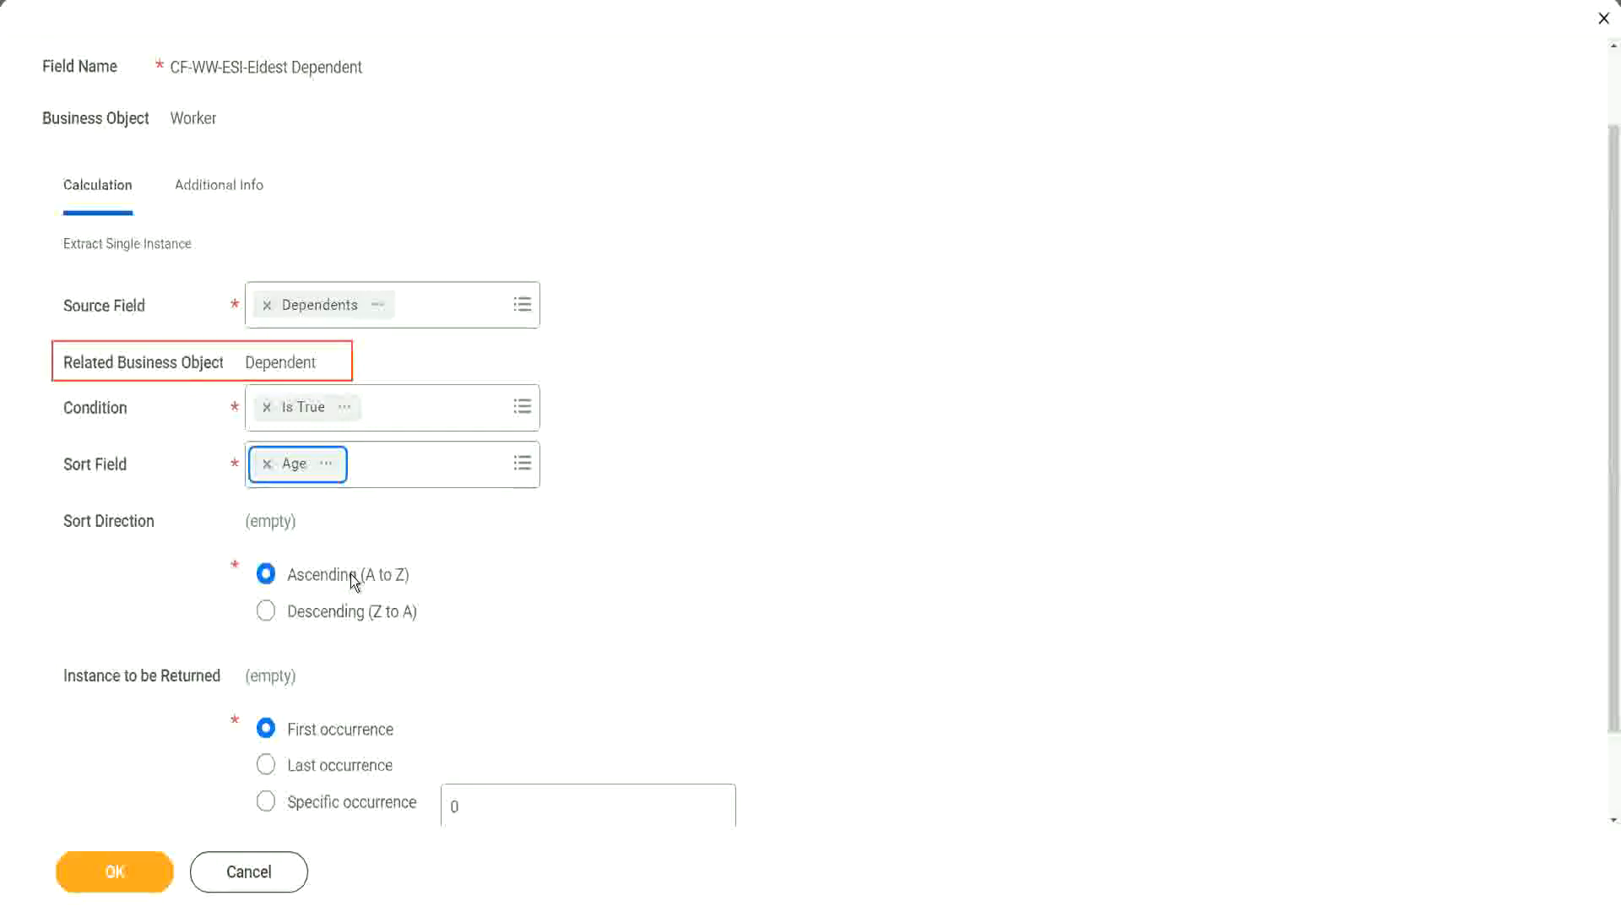
click(353, 619)
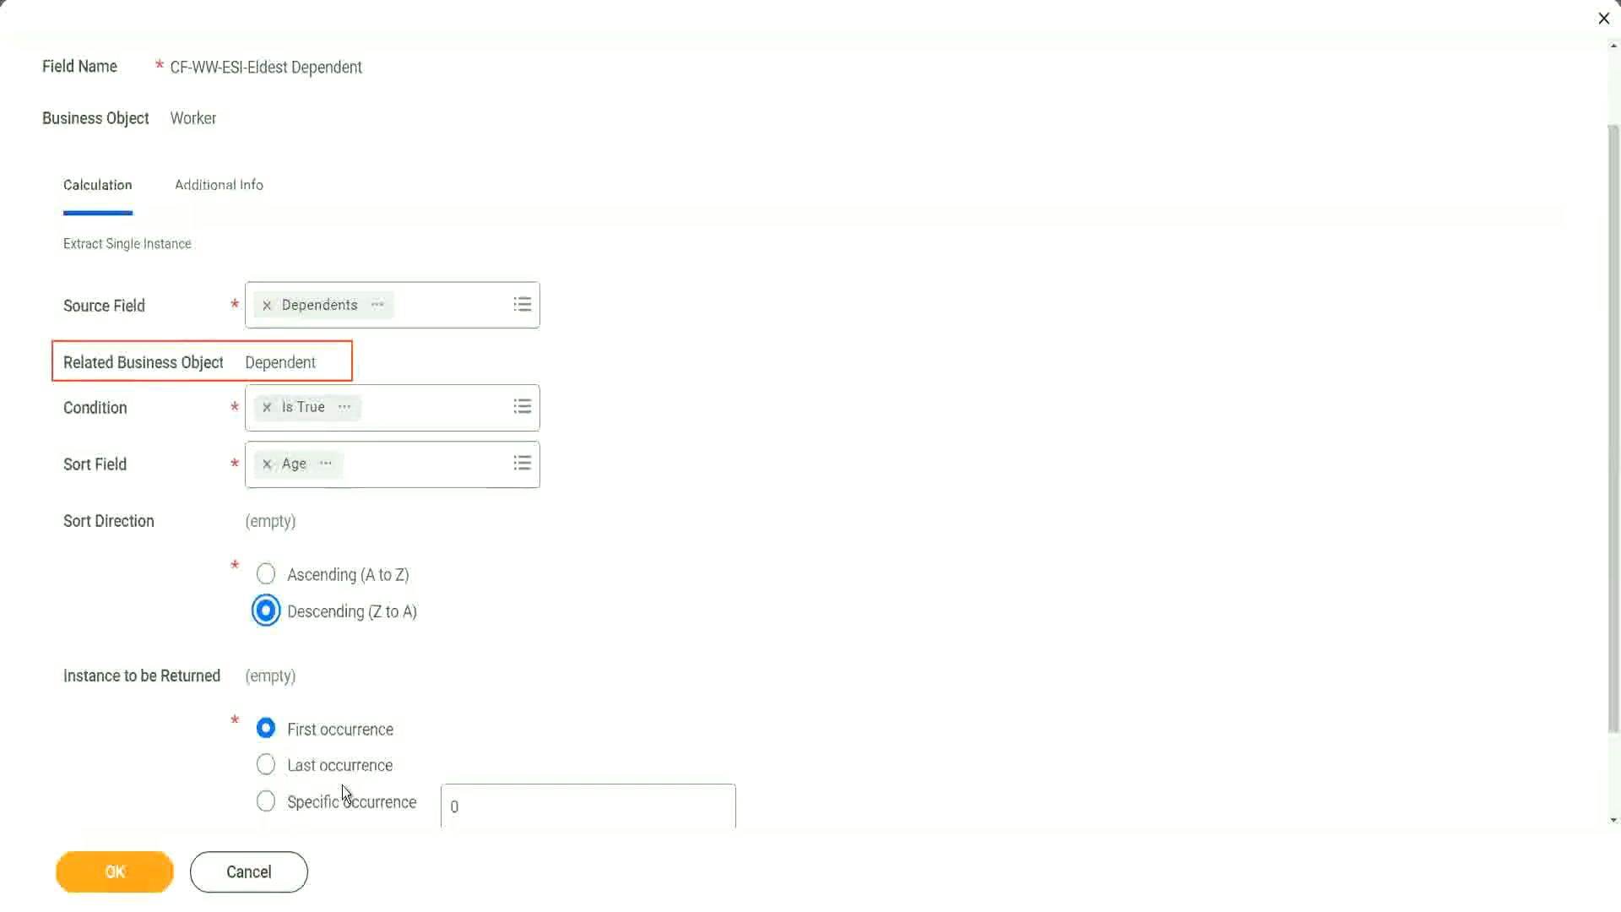
mouse_move(343, 790)
click(118, 877)
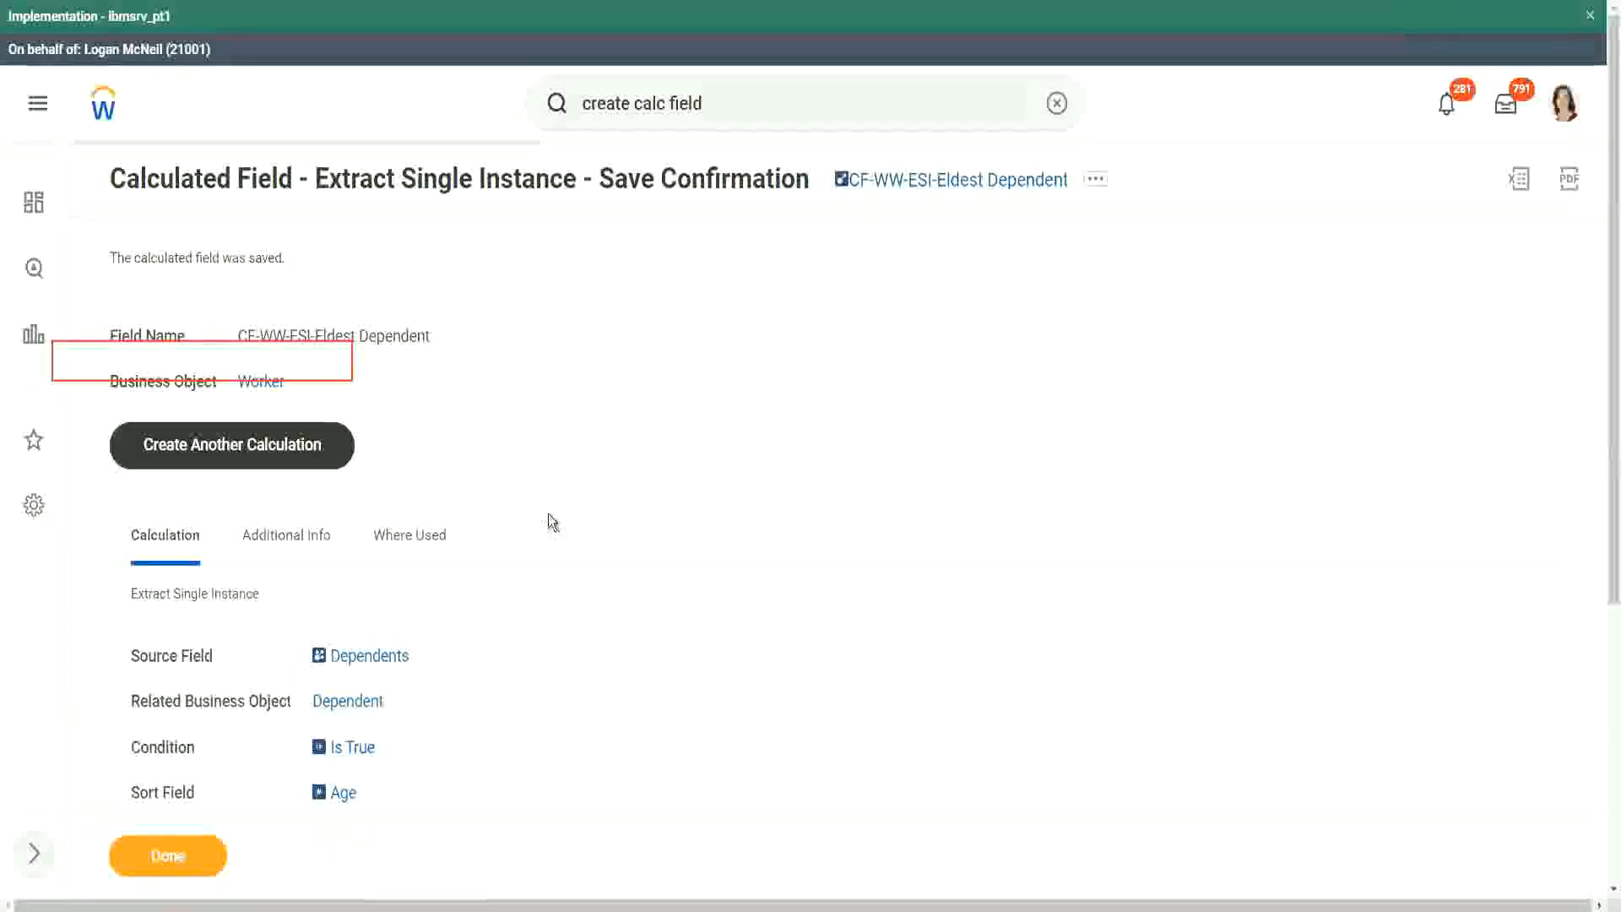
scroll(548, 513, down, 2)
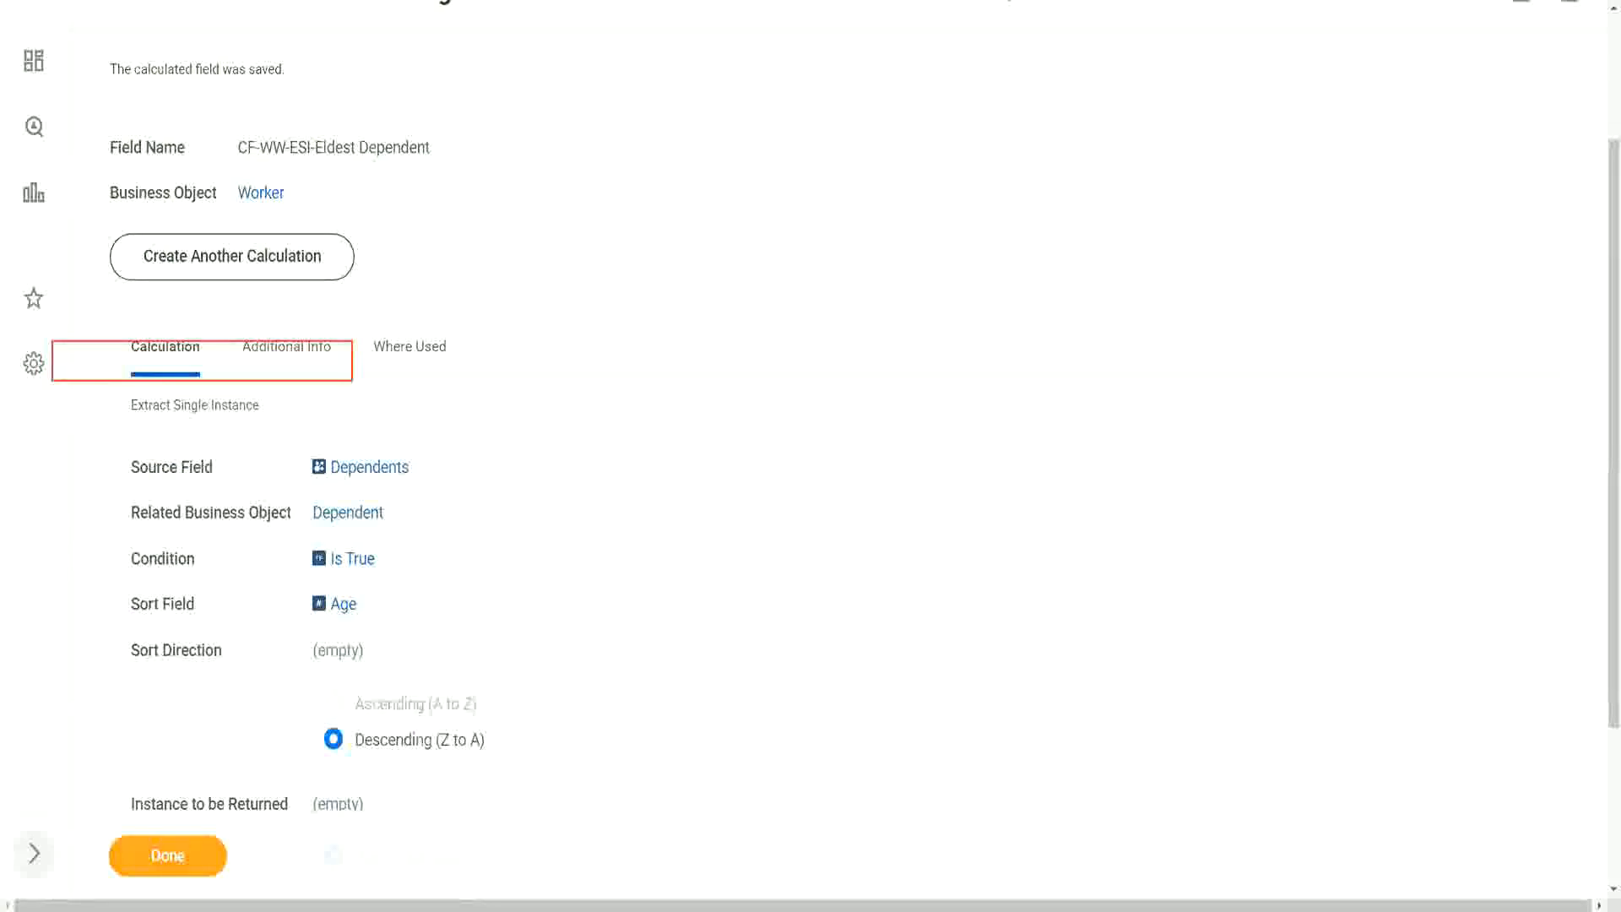
Step: Switch to the Notepad++ notes and change the question on line 13 to "How to find the Eldest Dependent Child ??"
key(alt+Tab)
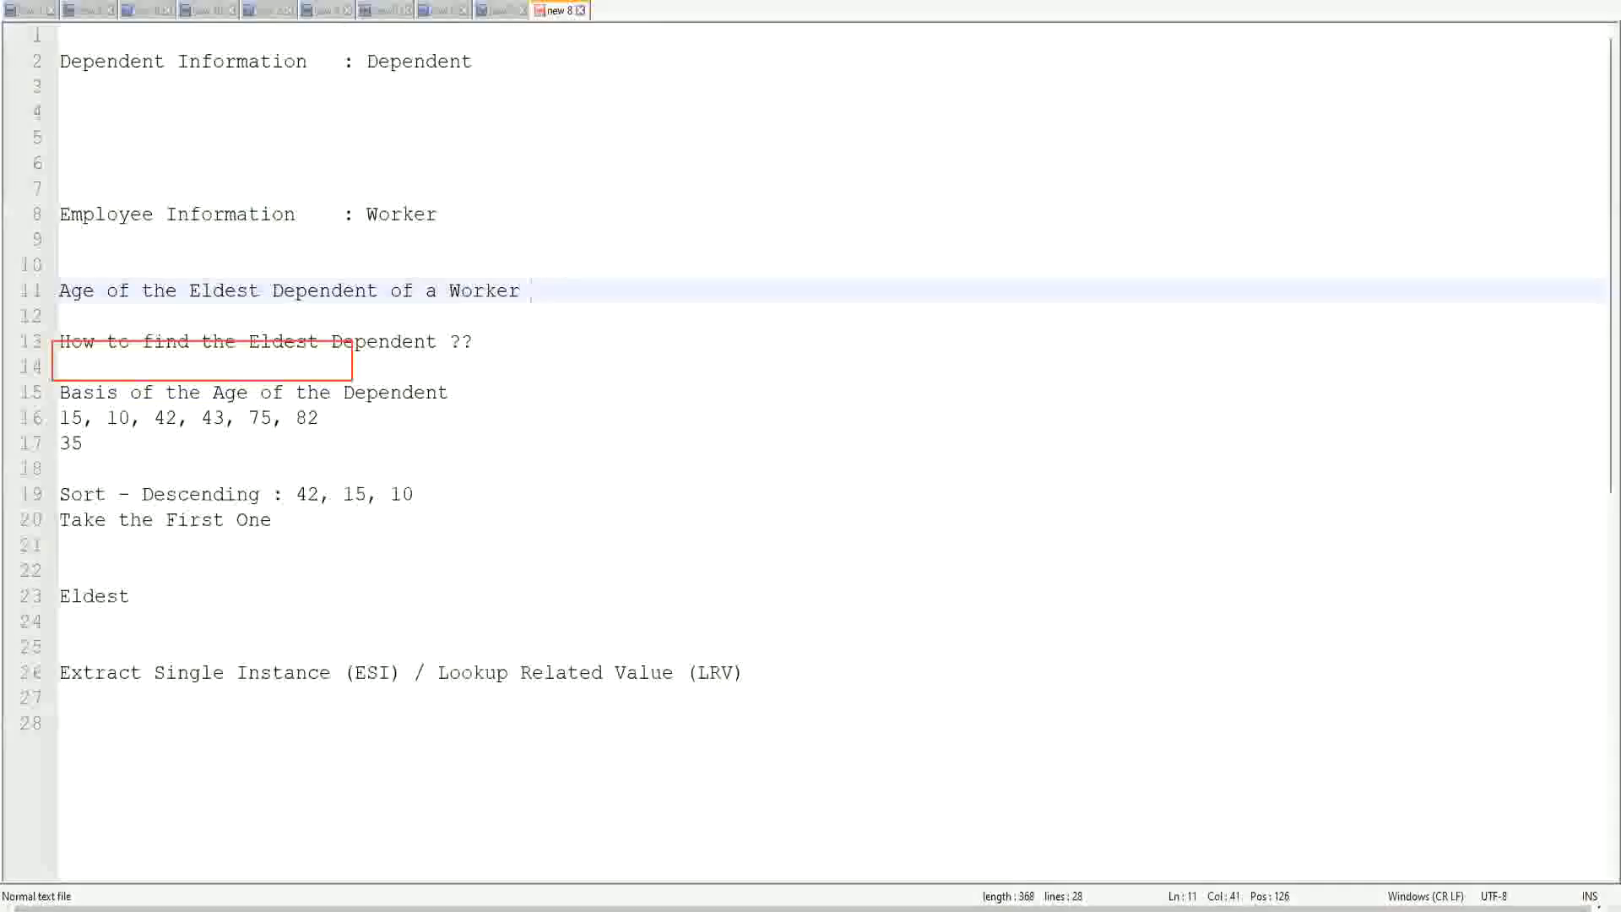
double_click(388, 344)
text(Child )
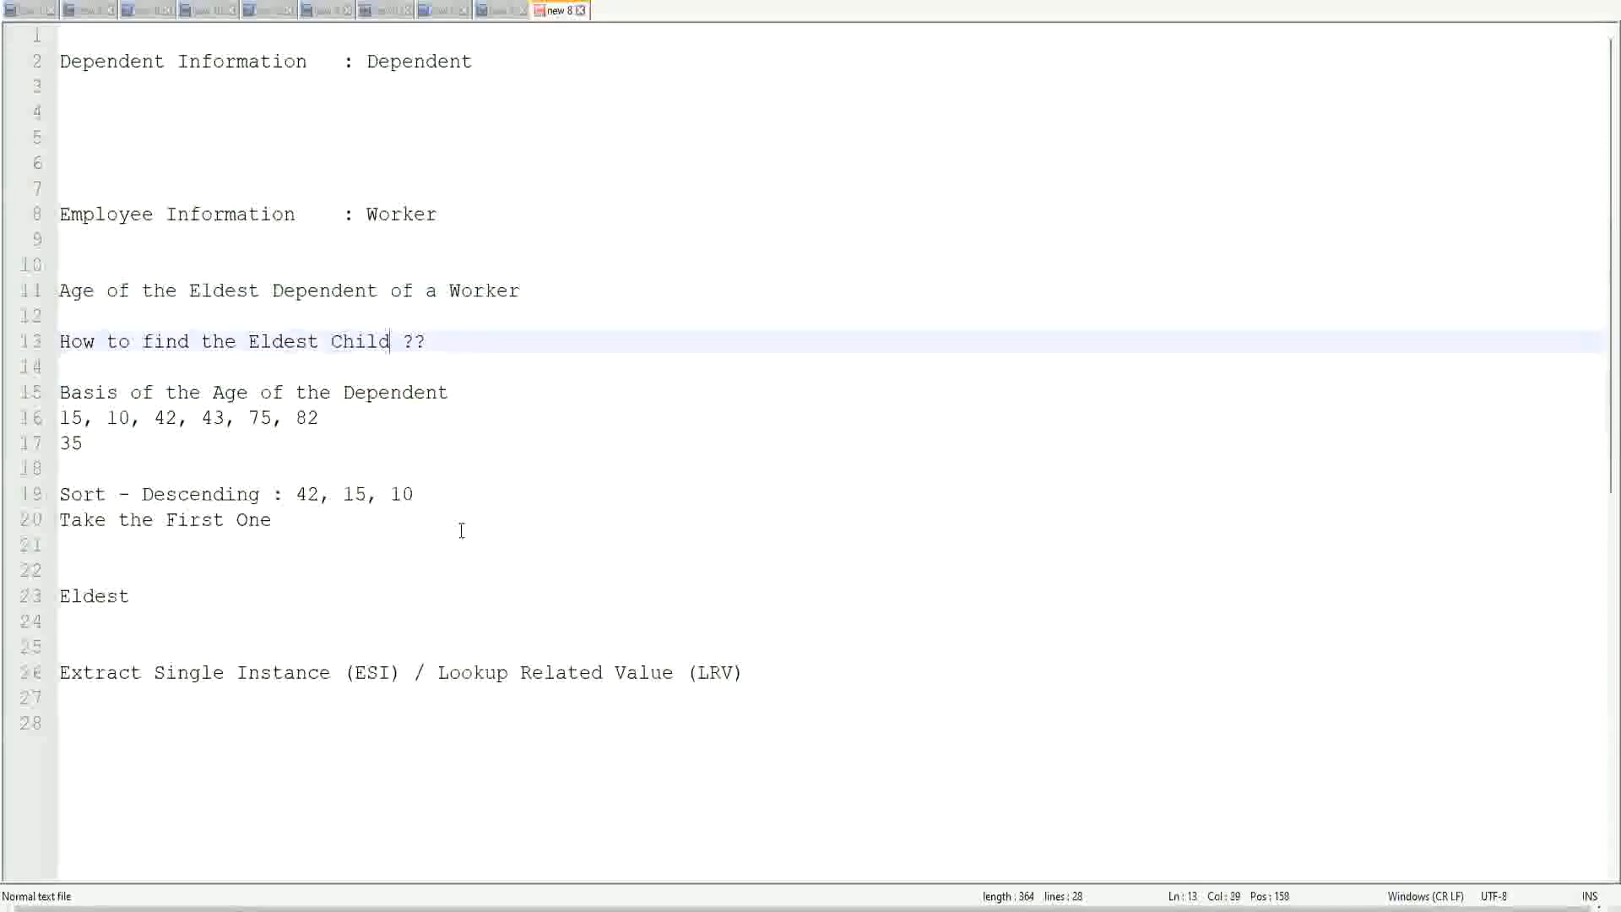
text(as a)
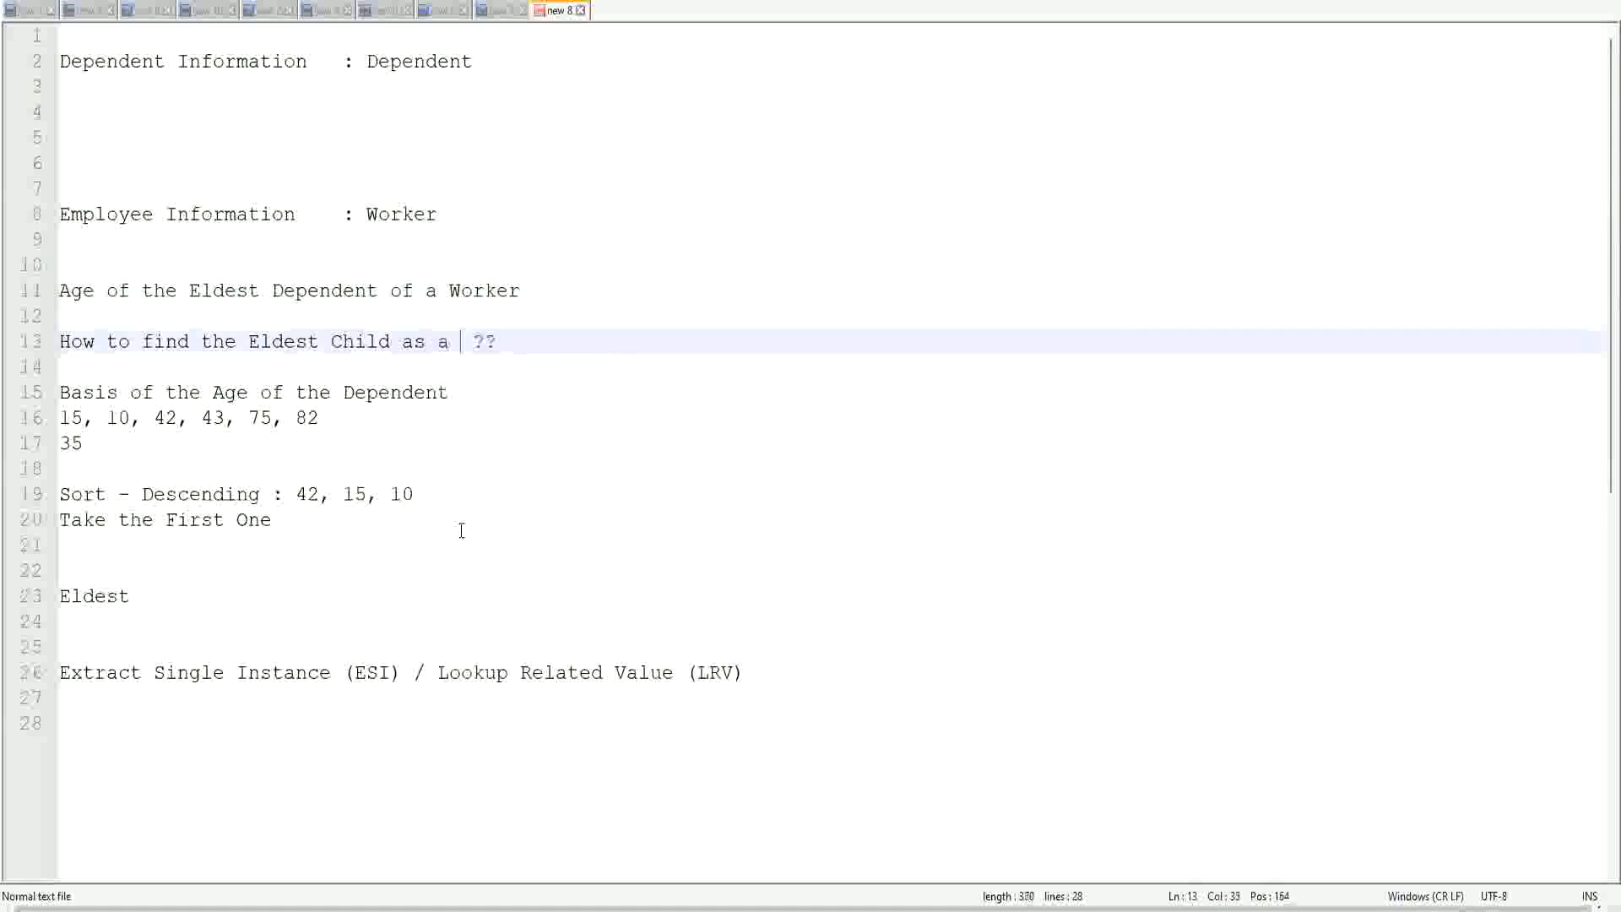
key(BackSpace)
key(BackSpace)
key(BackSpace)
key(BackSpace)
key(BackSpace)
key(BackSpace)
key(BackSpace)
key(BackSpace)
key(BackSpace)
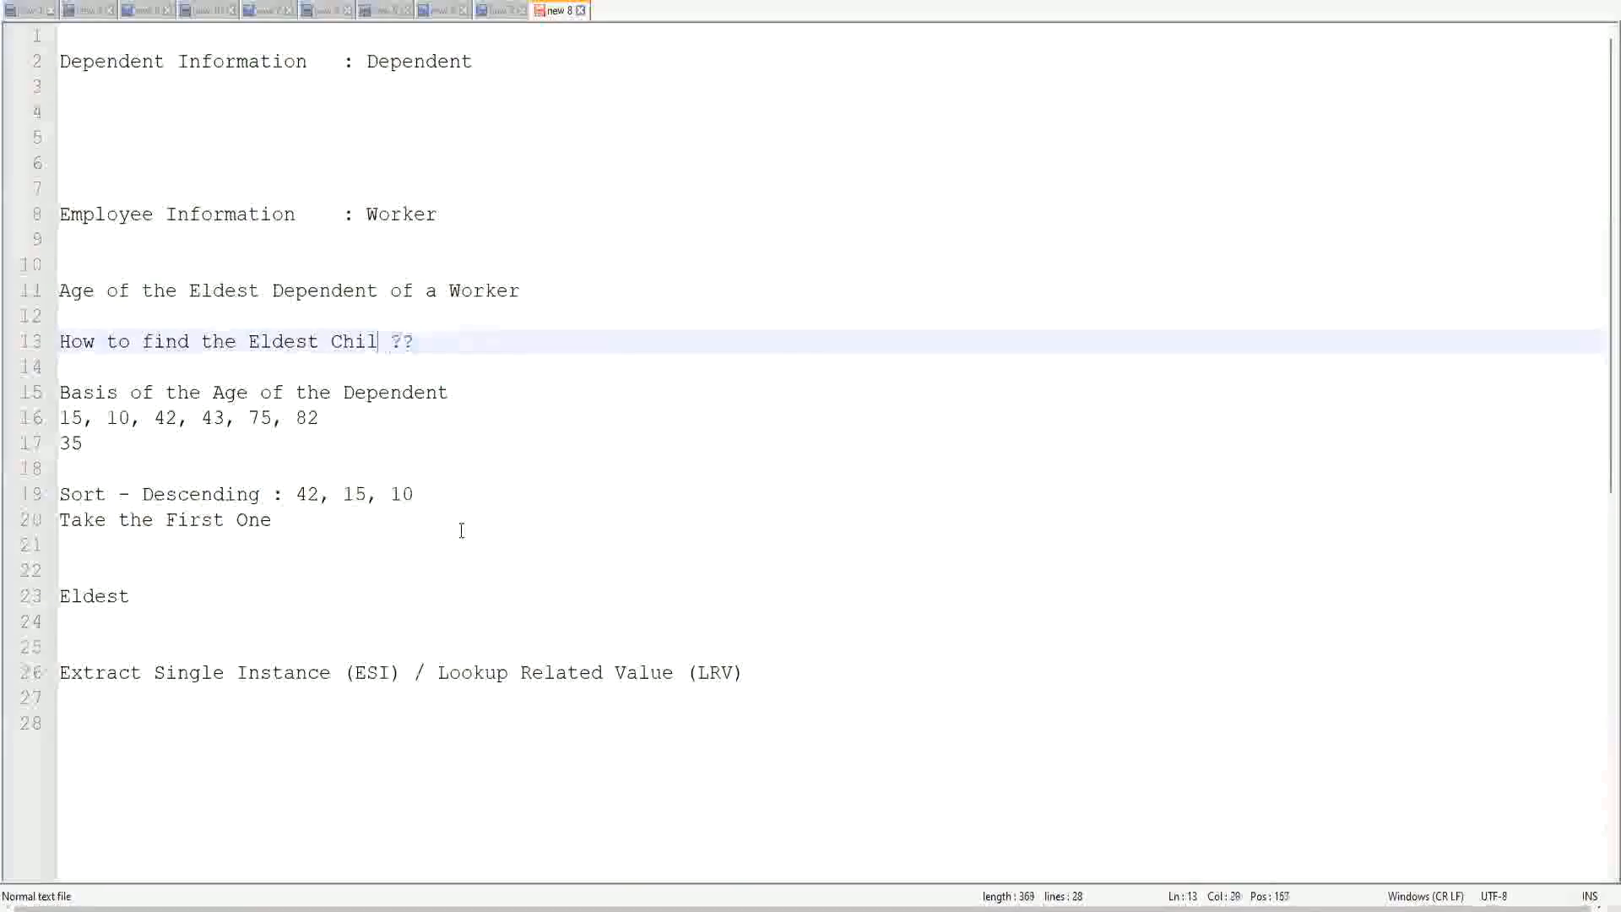
text(De)
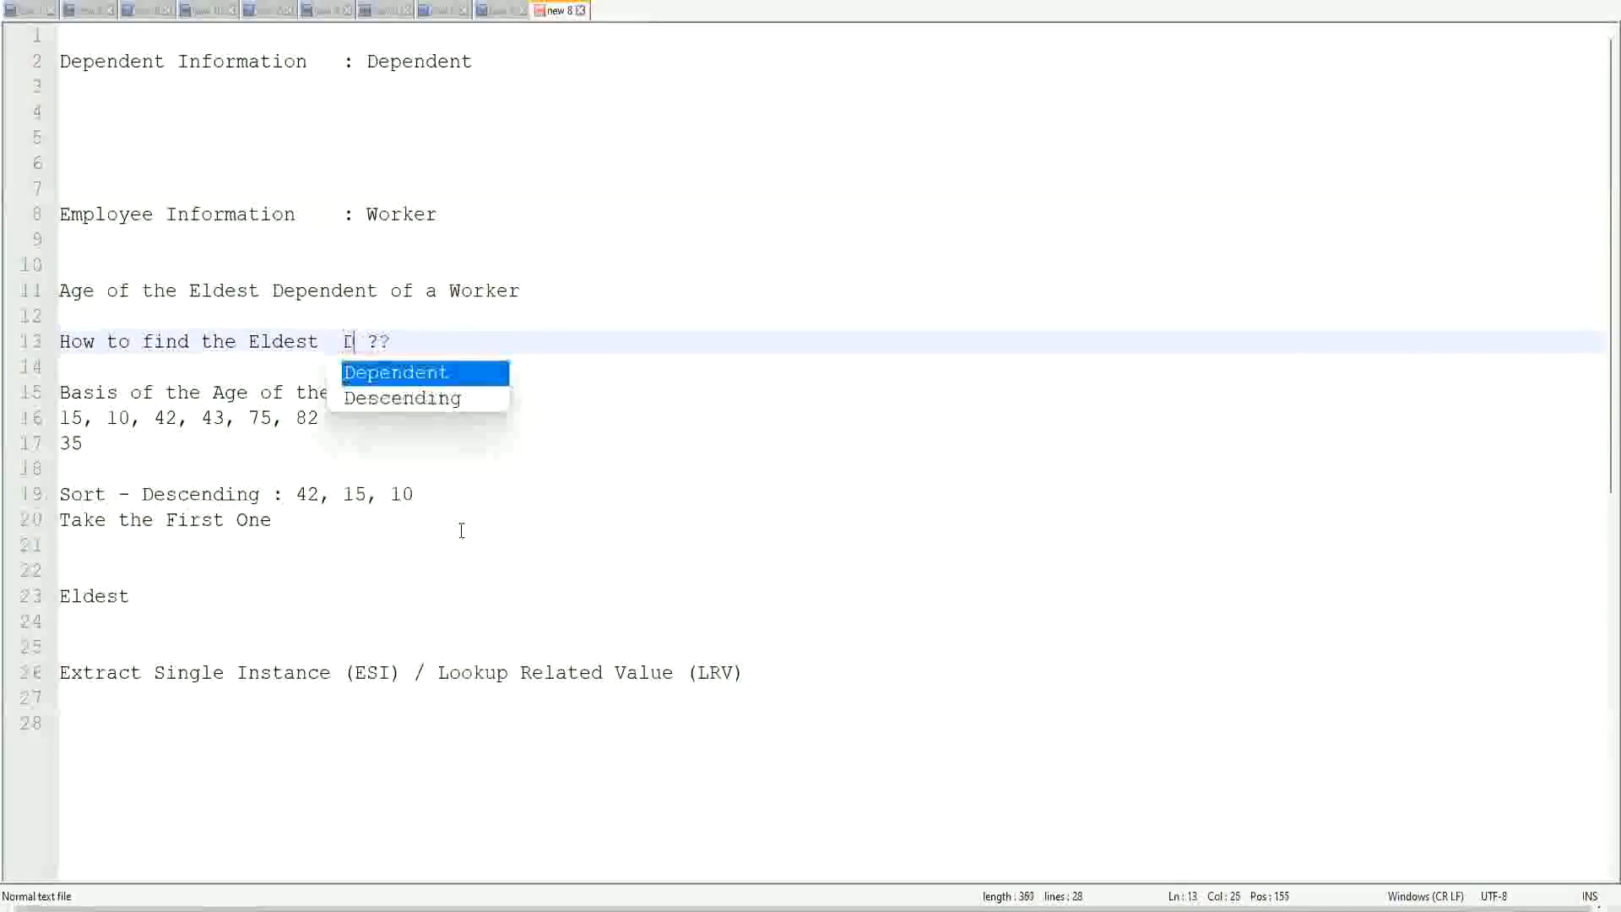
key(Return)
text(Child)
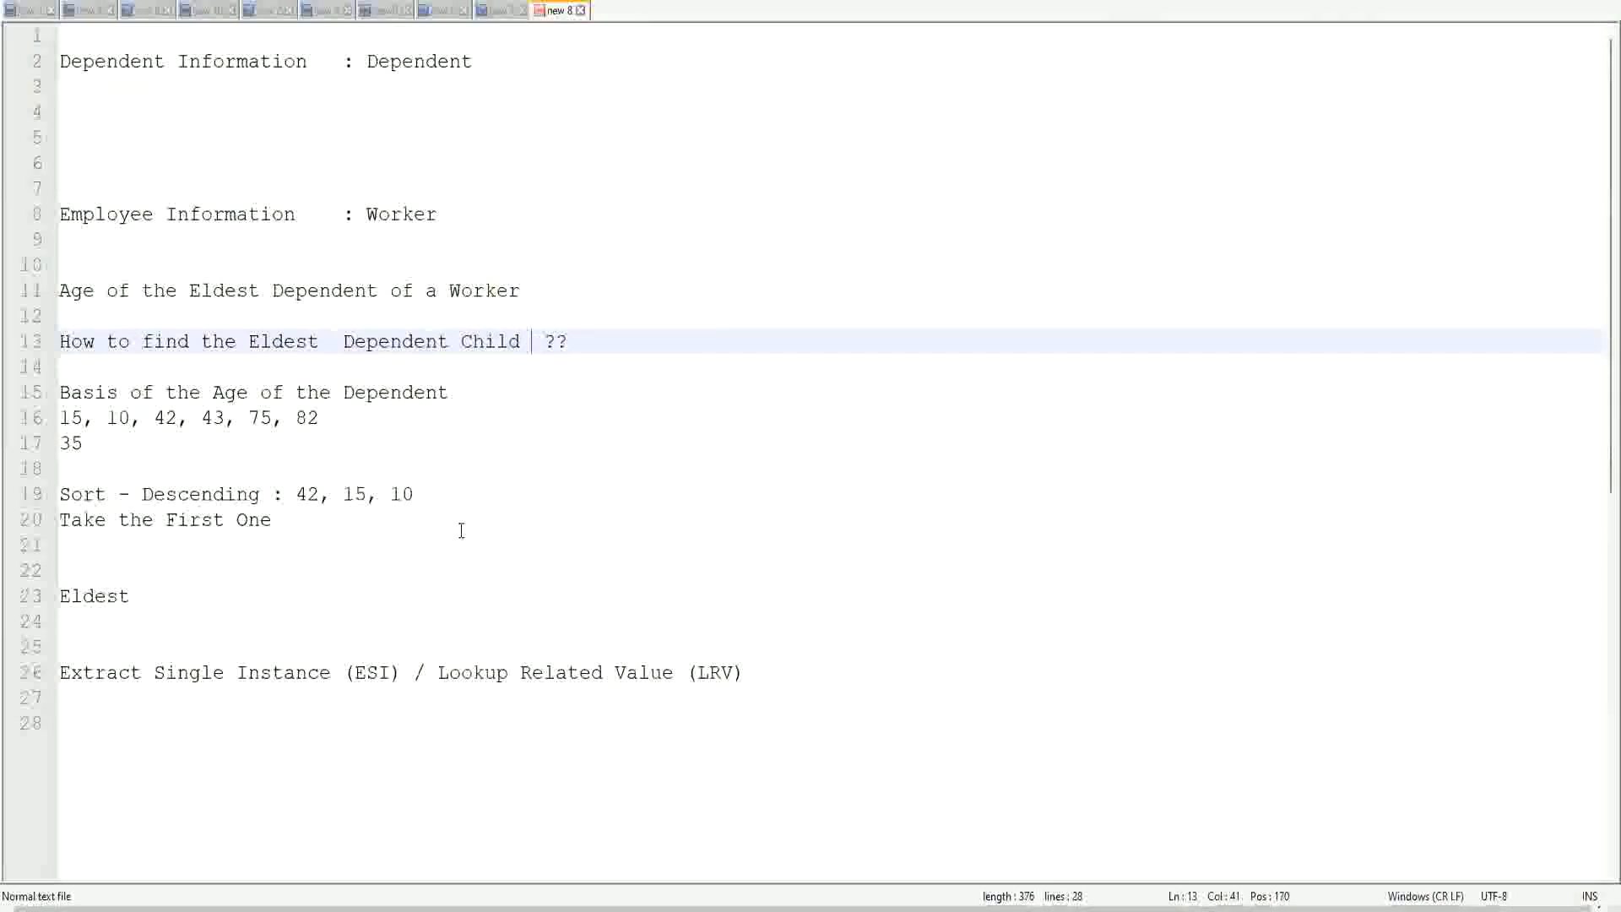
click(331, 346)
key(Delete)
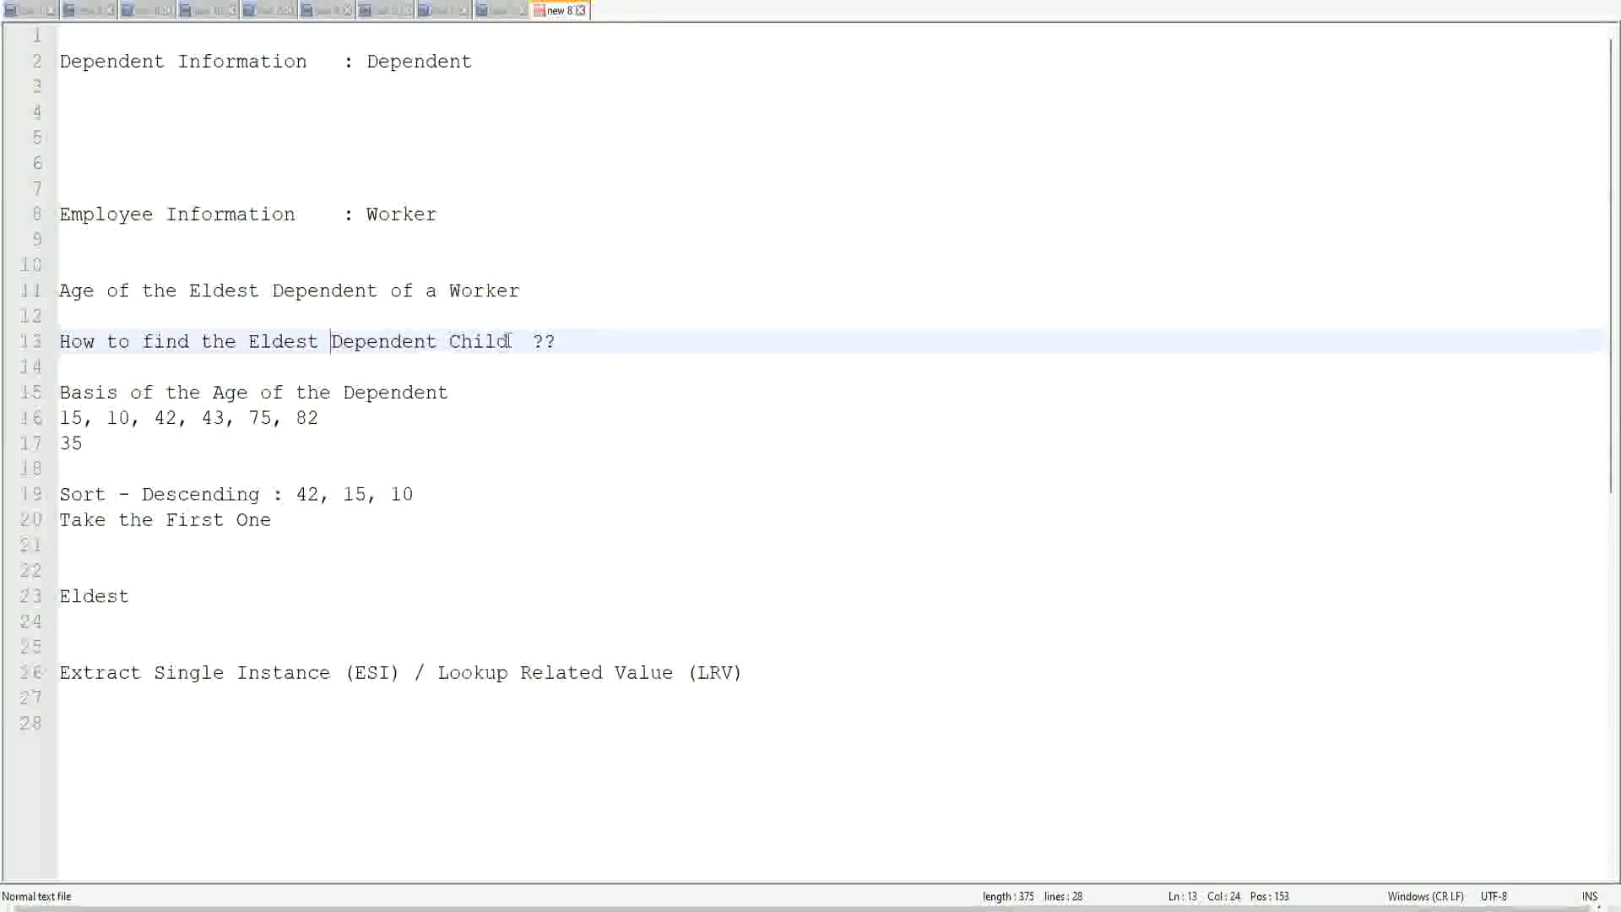
drag(333, 338, 509, 341)
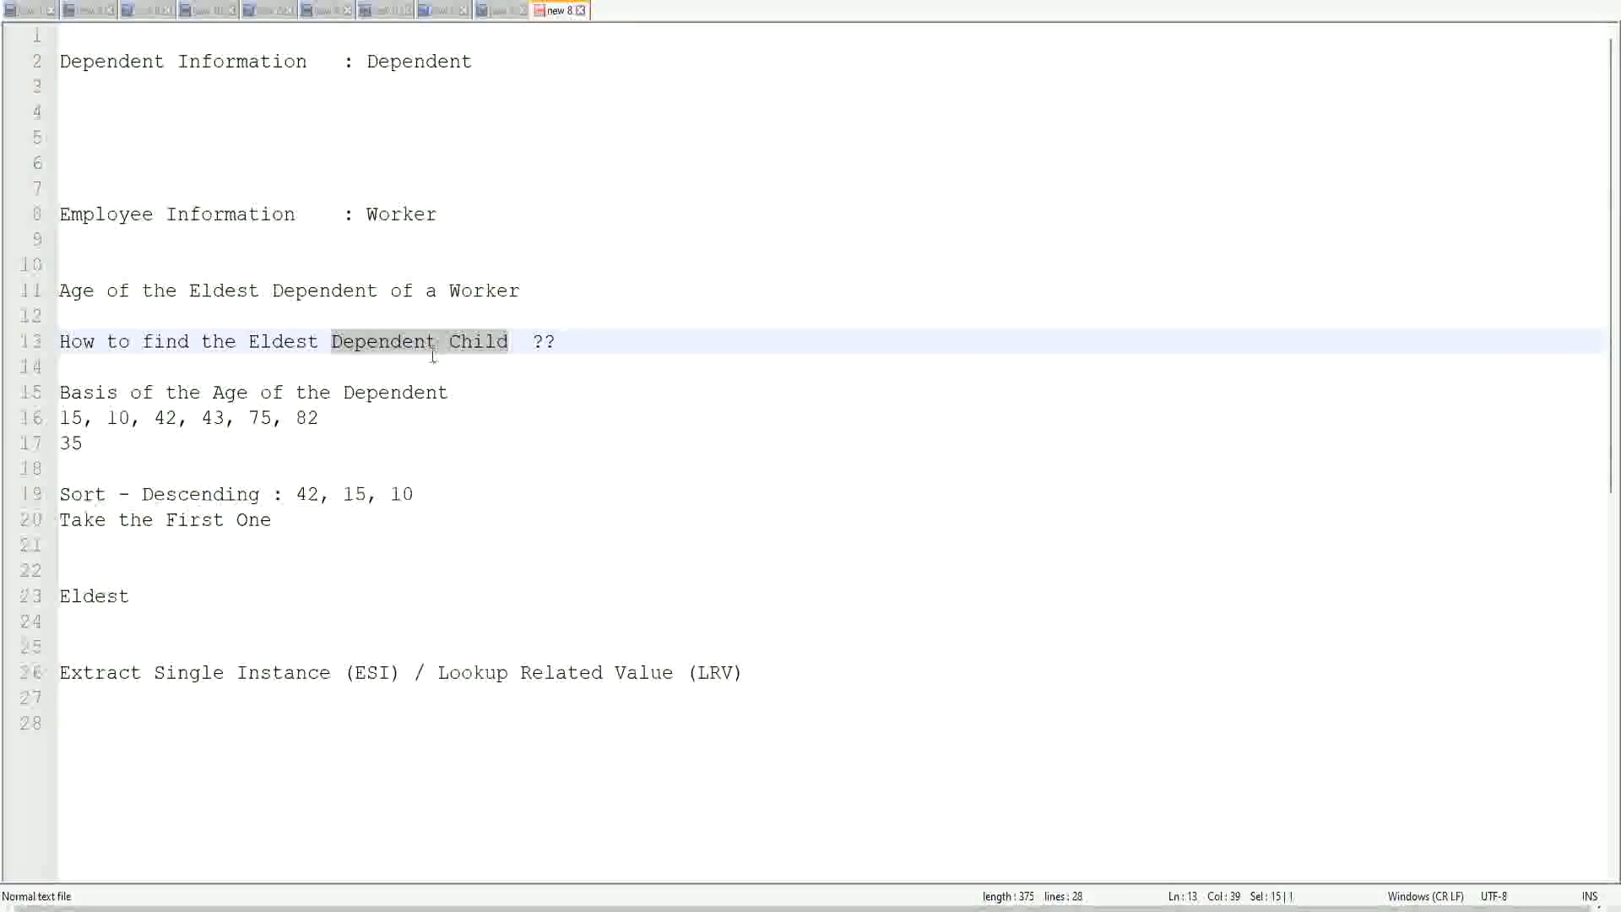
click(484, 349)
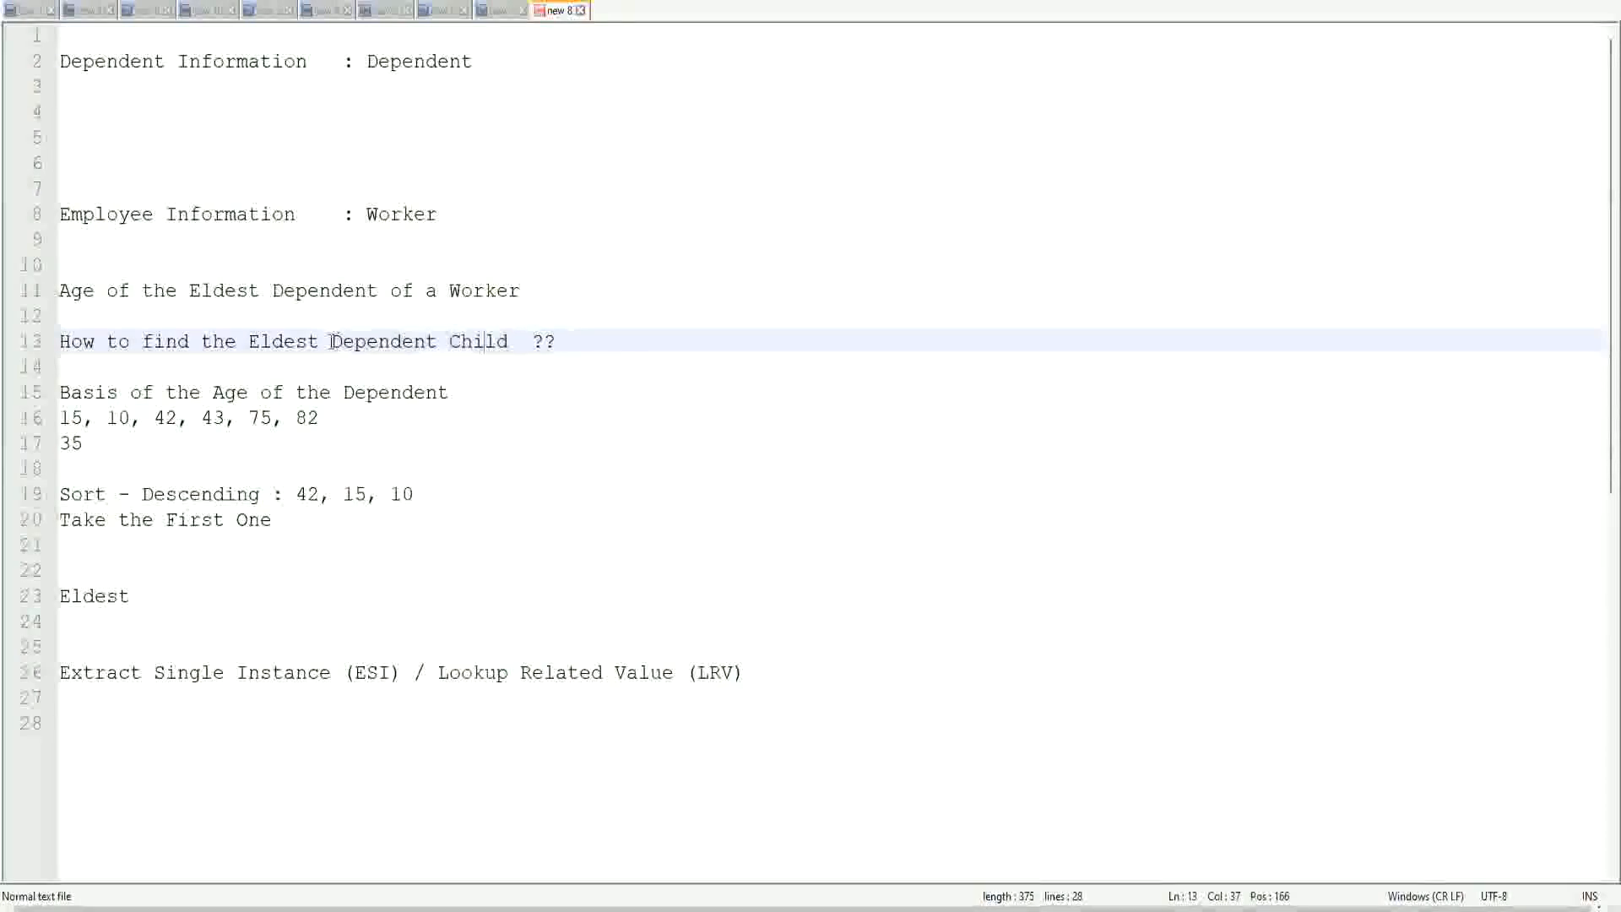
drag(329, 341, 506, 348)
click(495, 342)
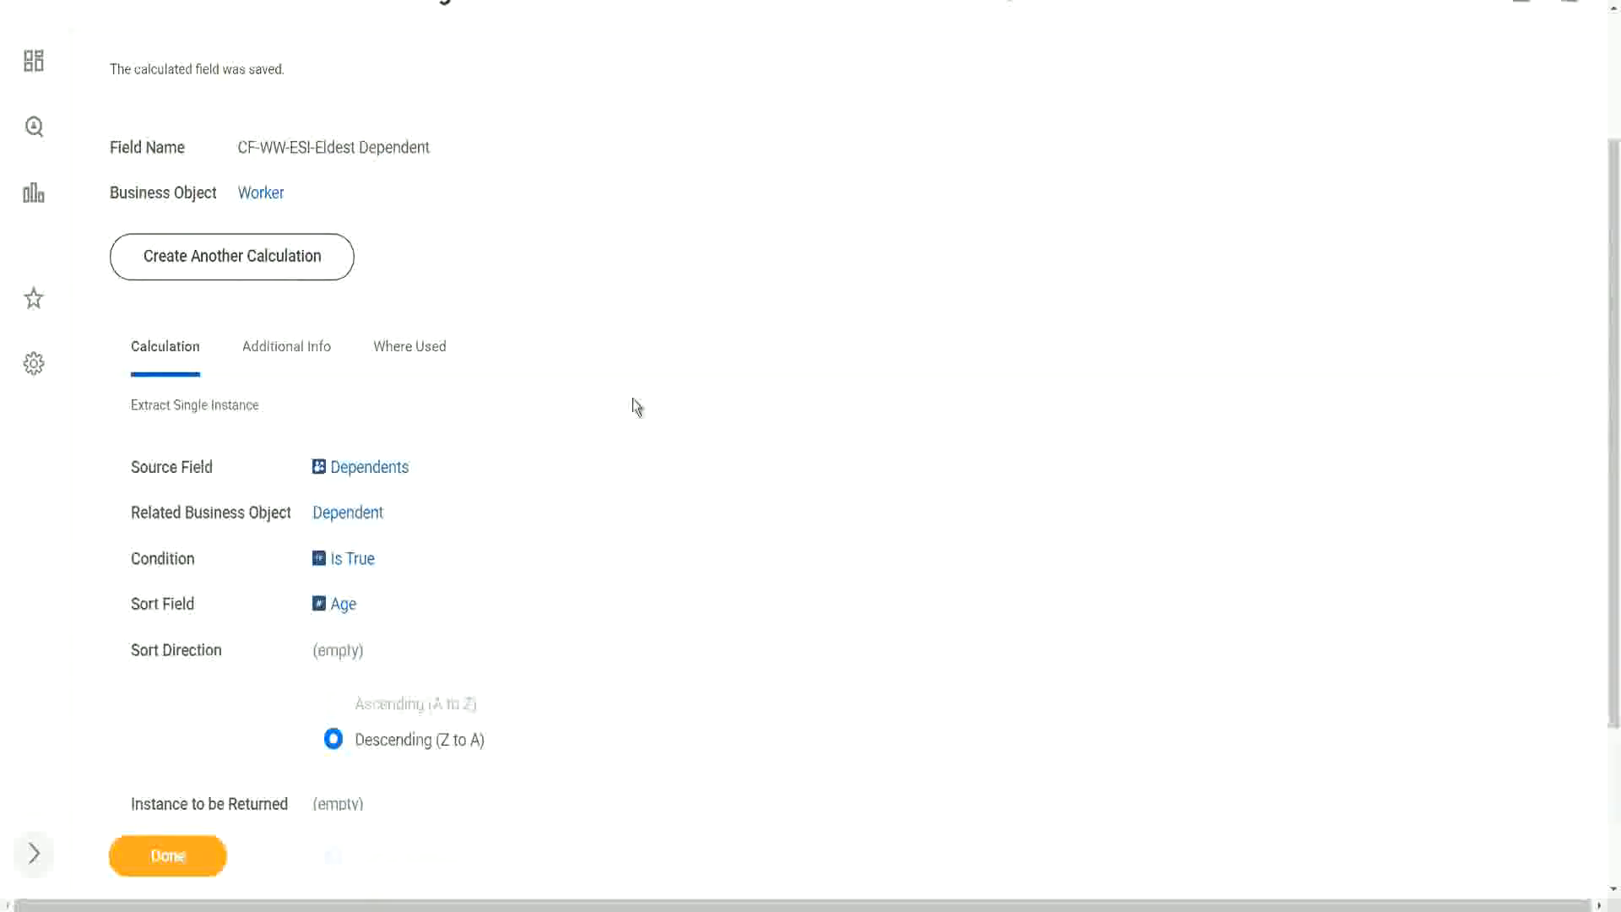
Step: Switch back to Workday, open the saved calculated field for editing and rename it "CF-WW-ESI-Eldest Dependent Child"
scroll(631, 404, up, 3)
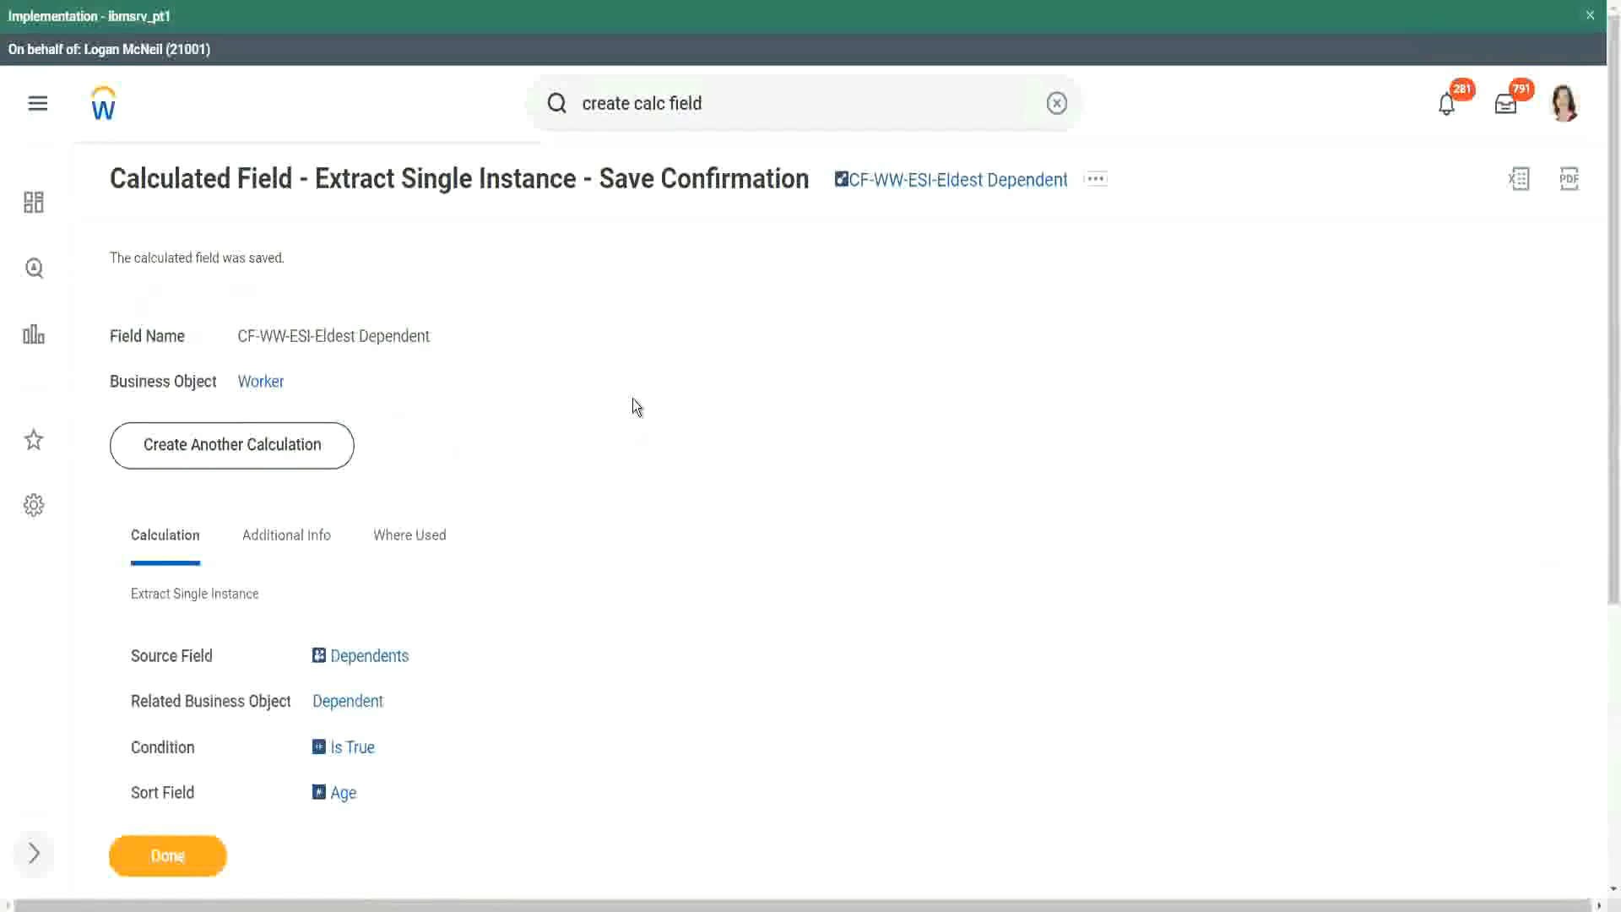
scroll(635, 405, down, 3)
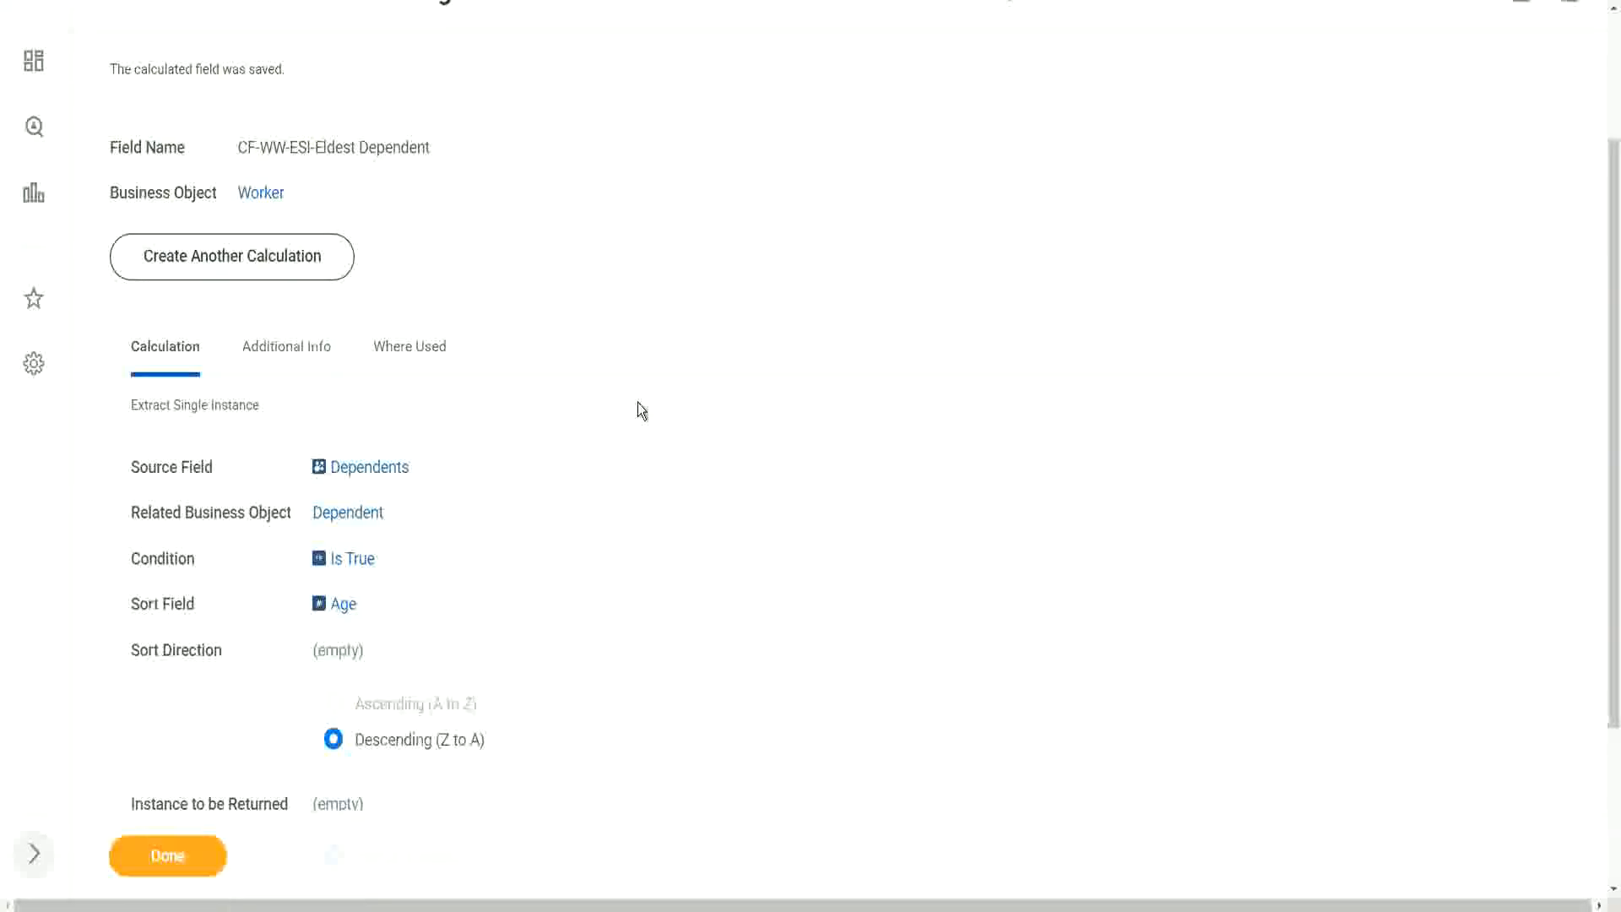
scroll(1117, 96, up, 2)
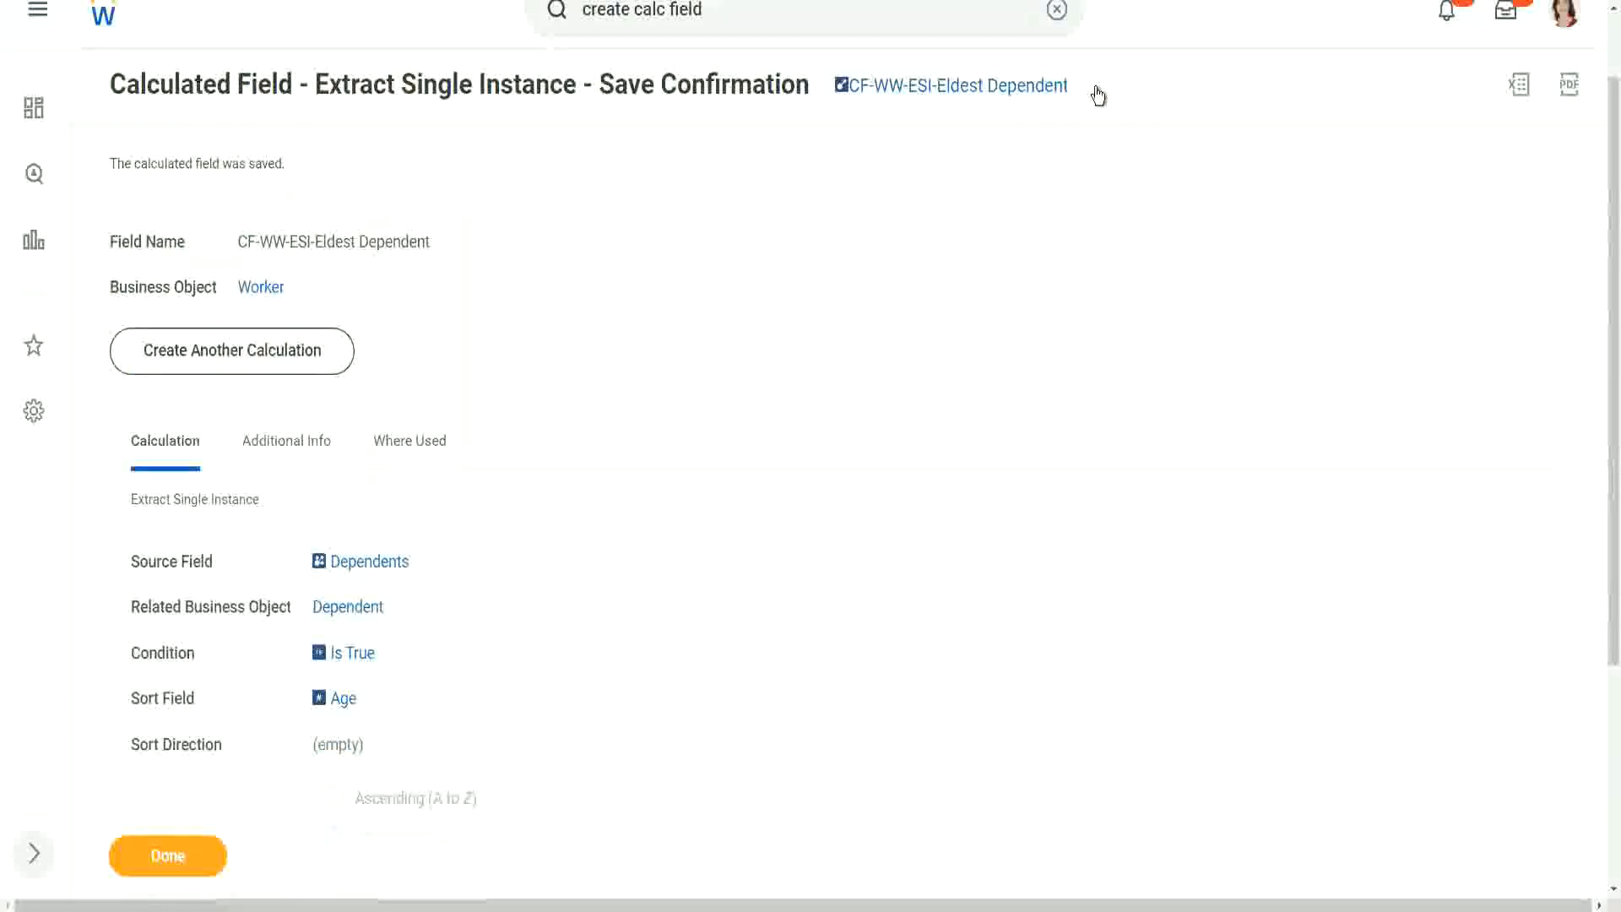
click(1097, 116)
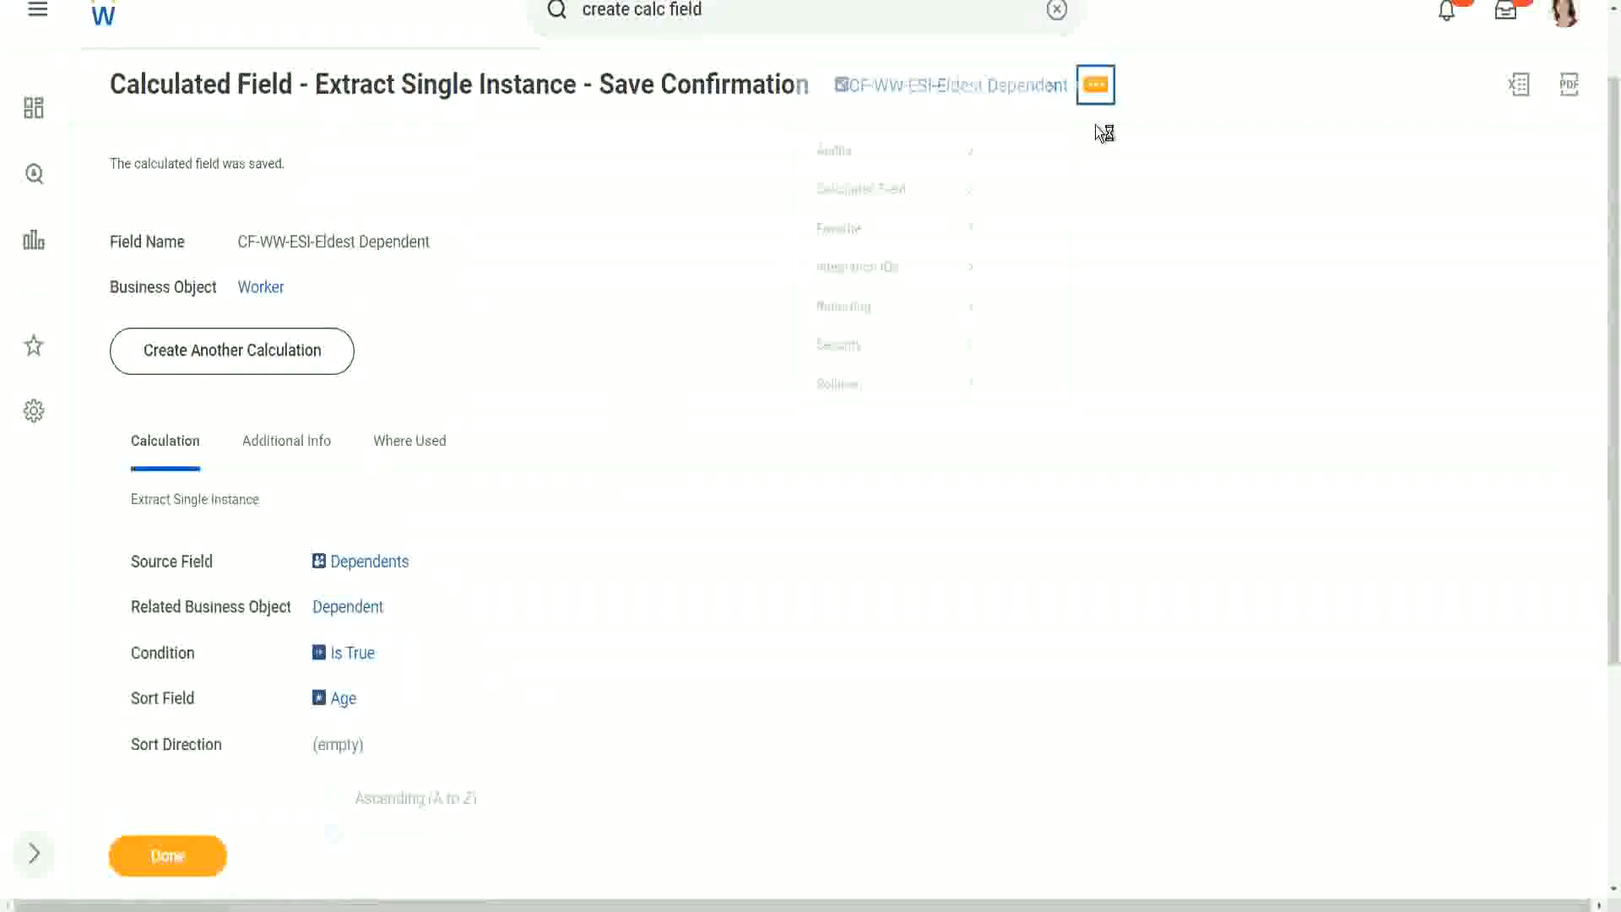
mouse_move(868, 199)
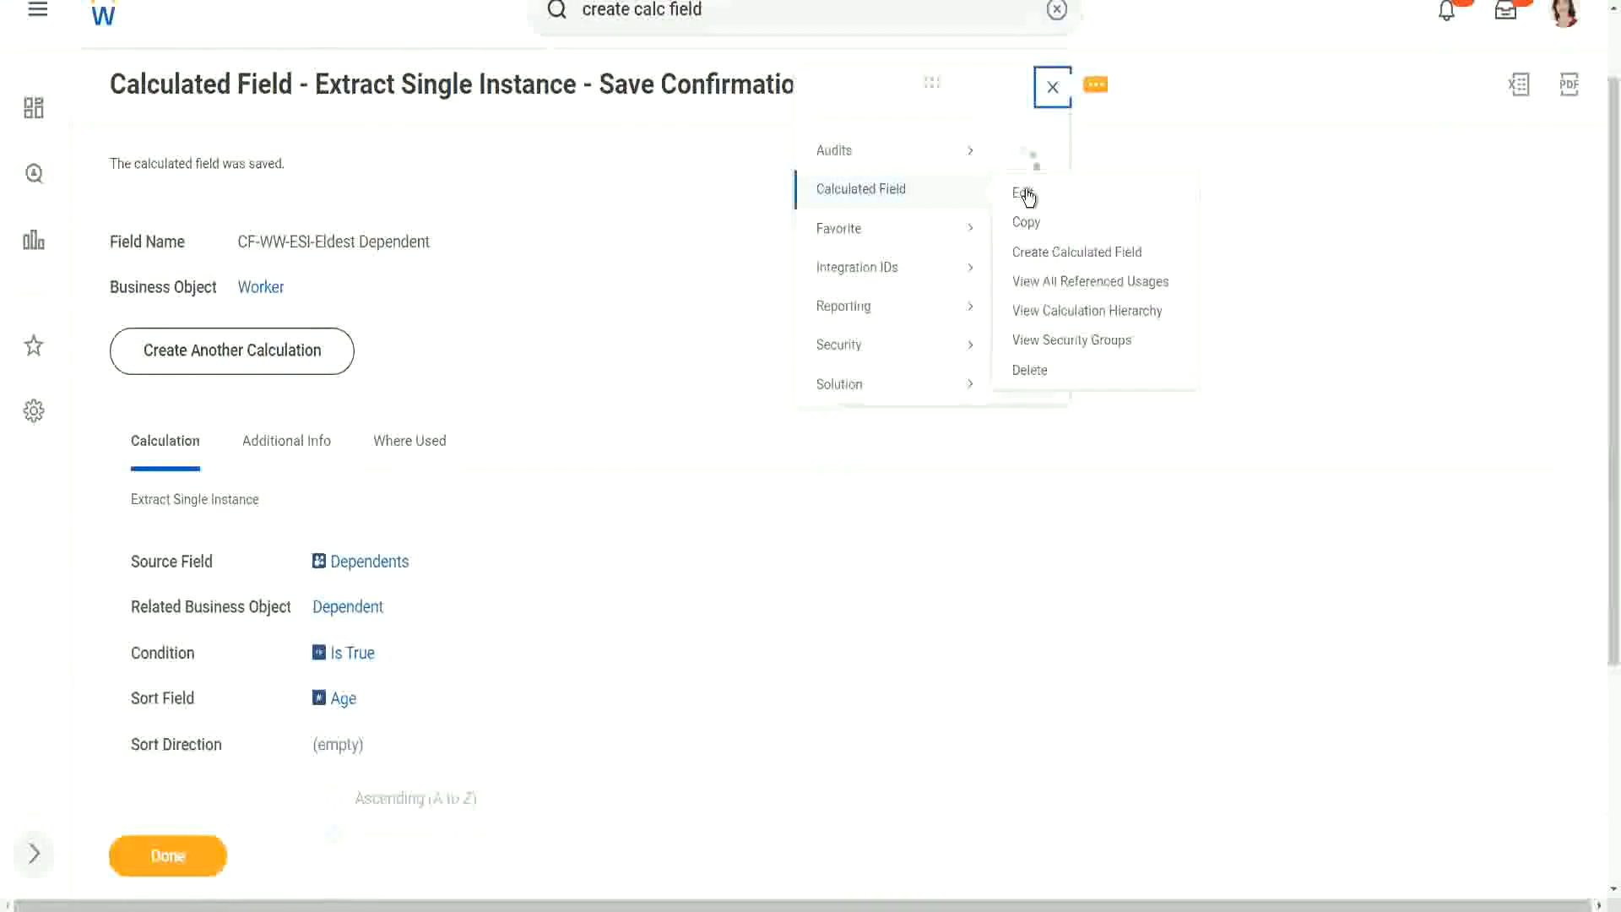
click(1026, 193)
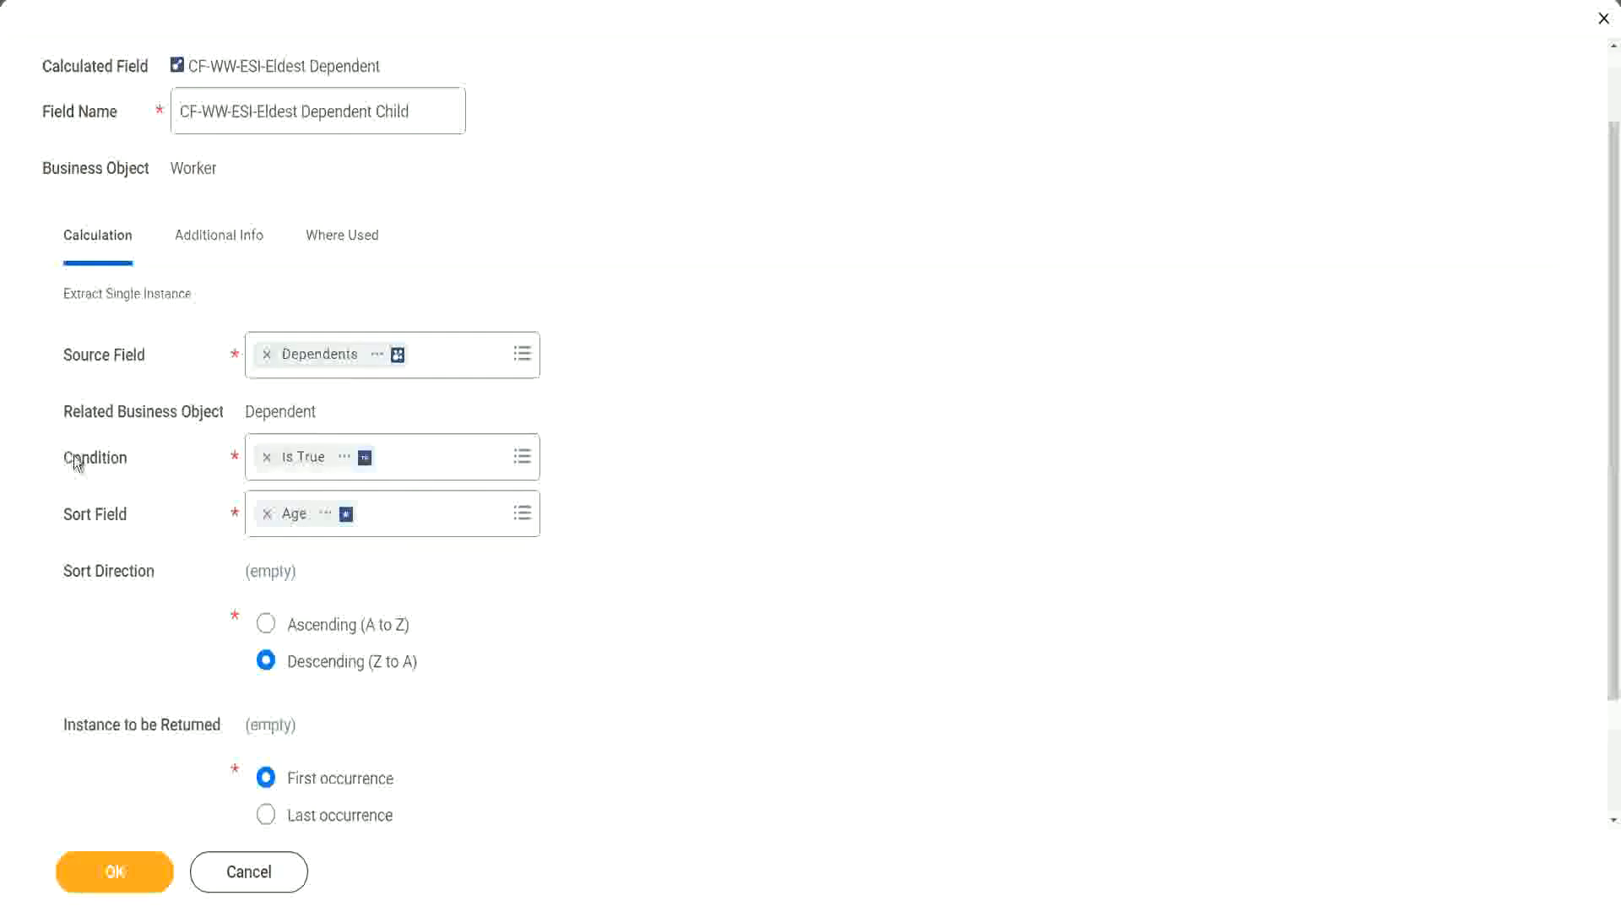
Step: Open the choices for the calculated field's condition
click(127, 463)
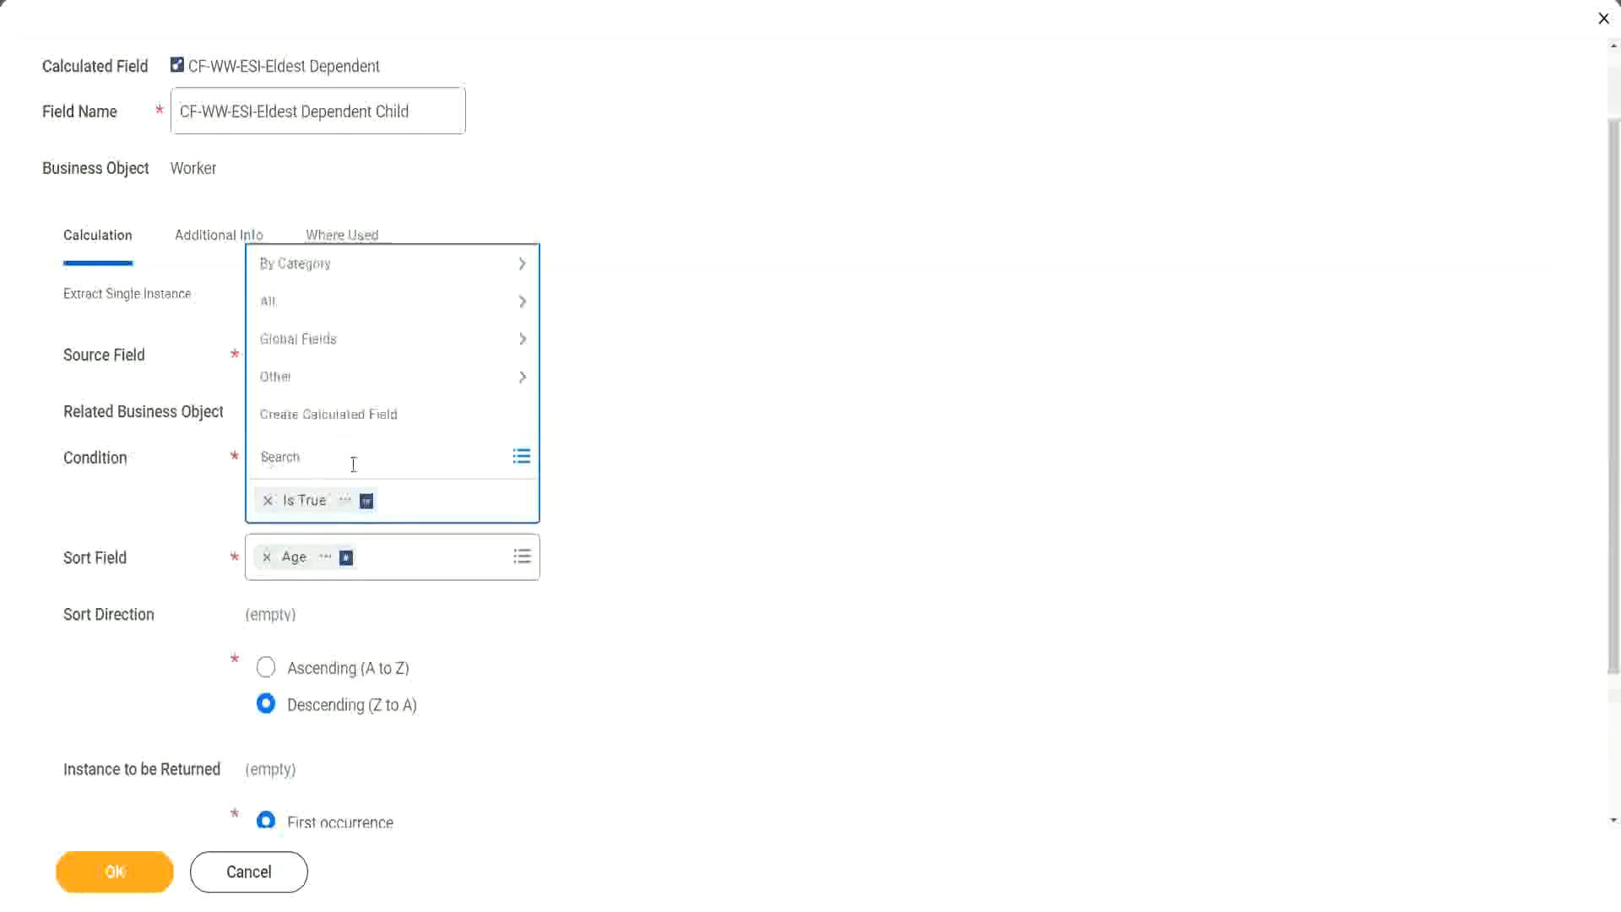